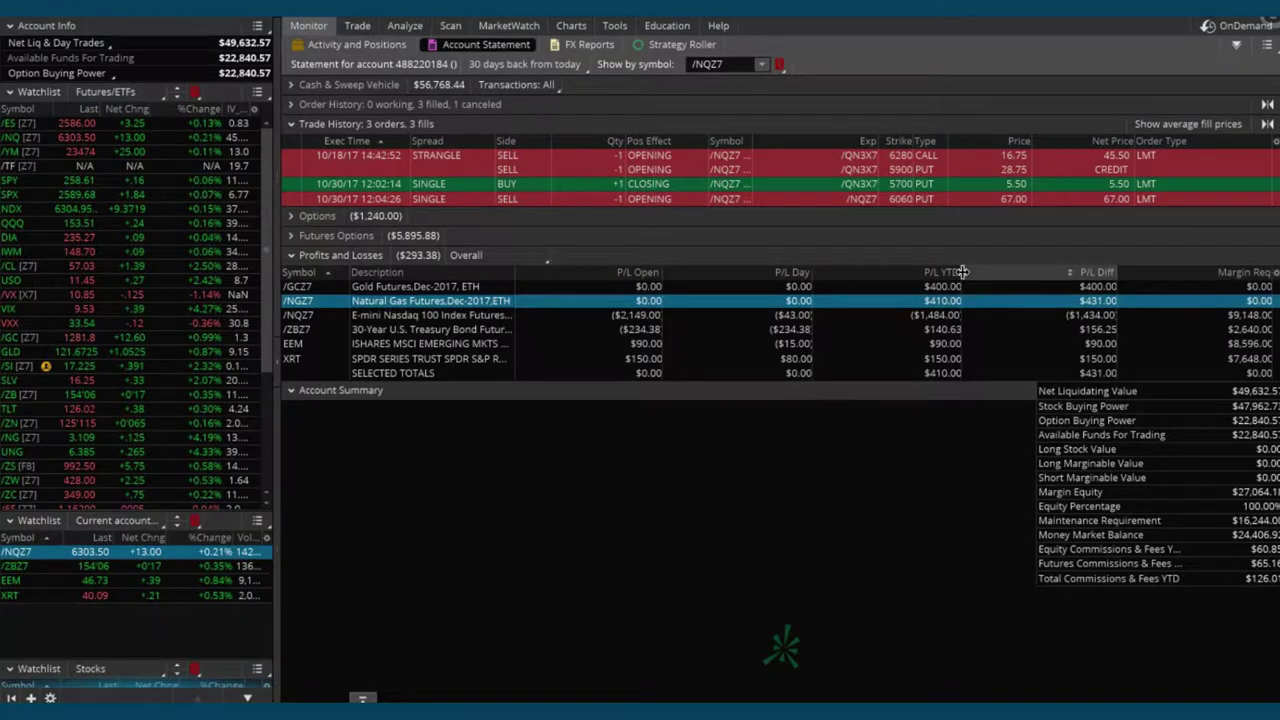
mouse_move(962, 272)
left_mouse_down()
mouse_move(977, 272)
mouse_move(941, 275)
left_mouse_up()
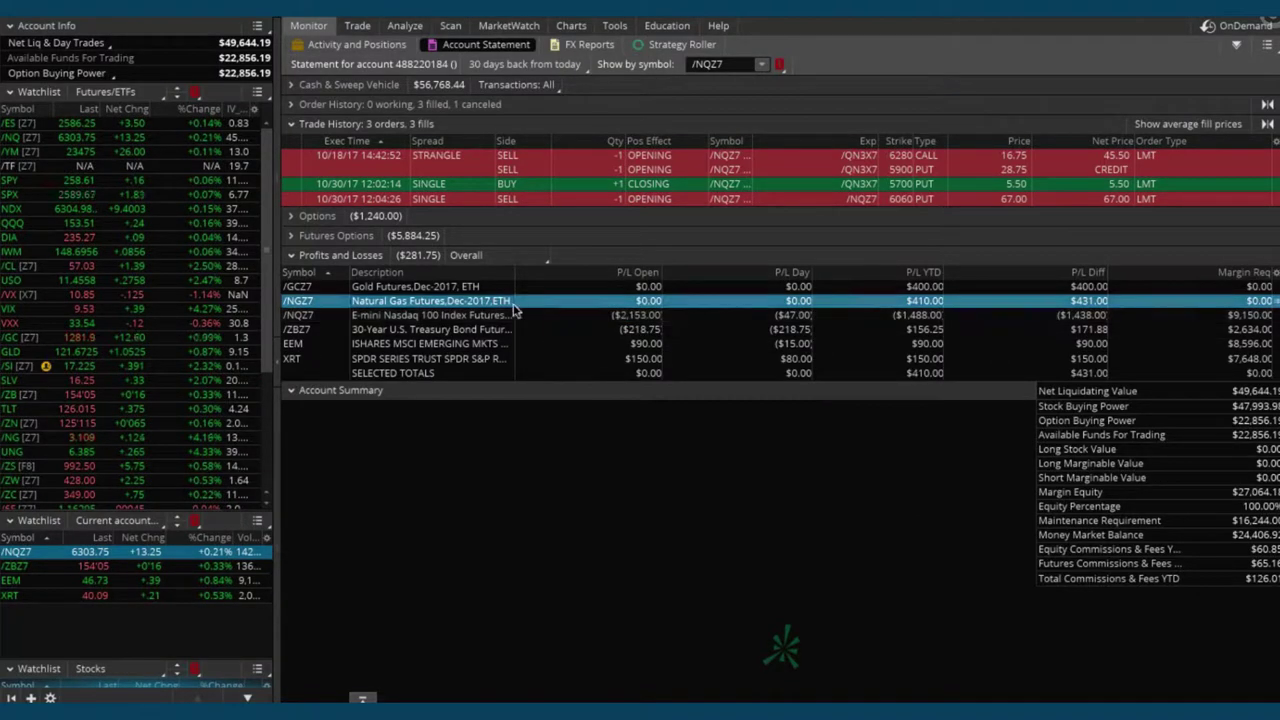
left_click(535, 330)
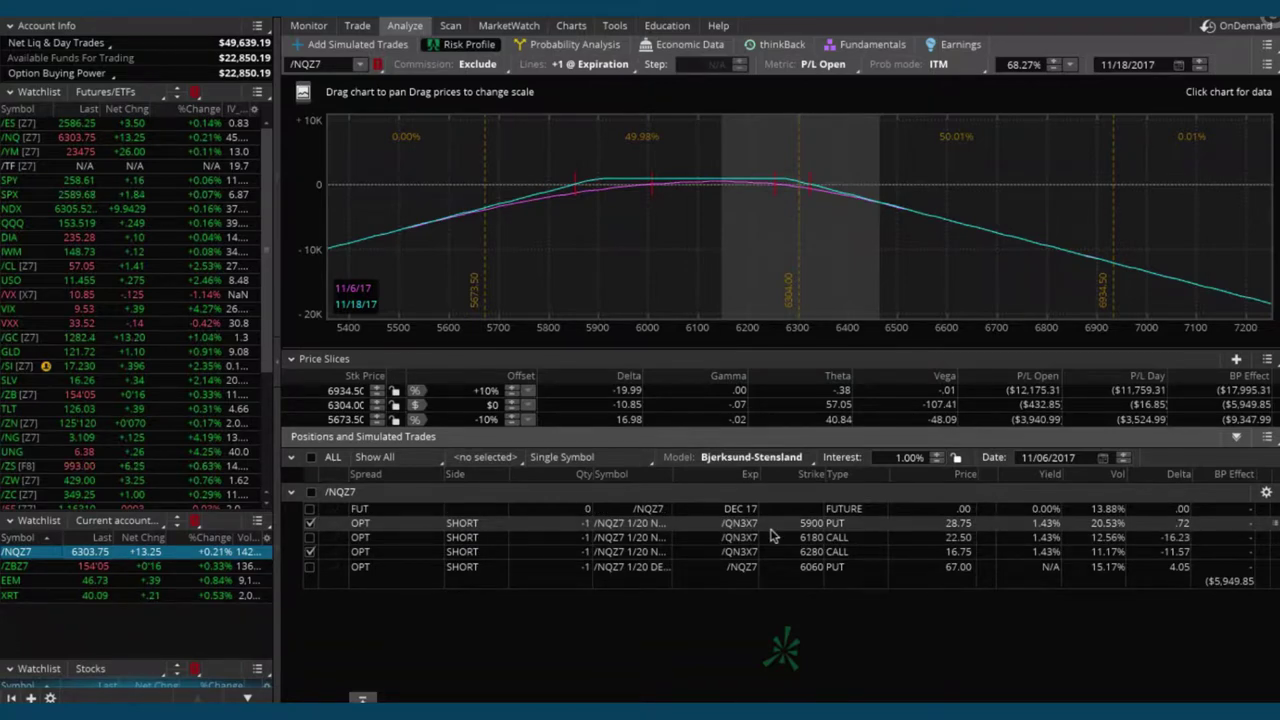
Exclude the short 6280 call from the /NQZ7 risk profile so that only the short 5900 put is plotted
left_click(518, 528)
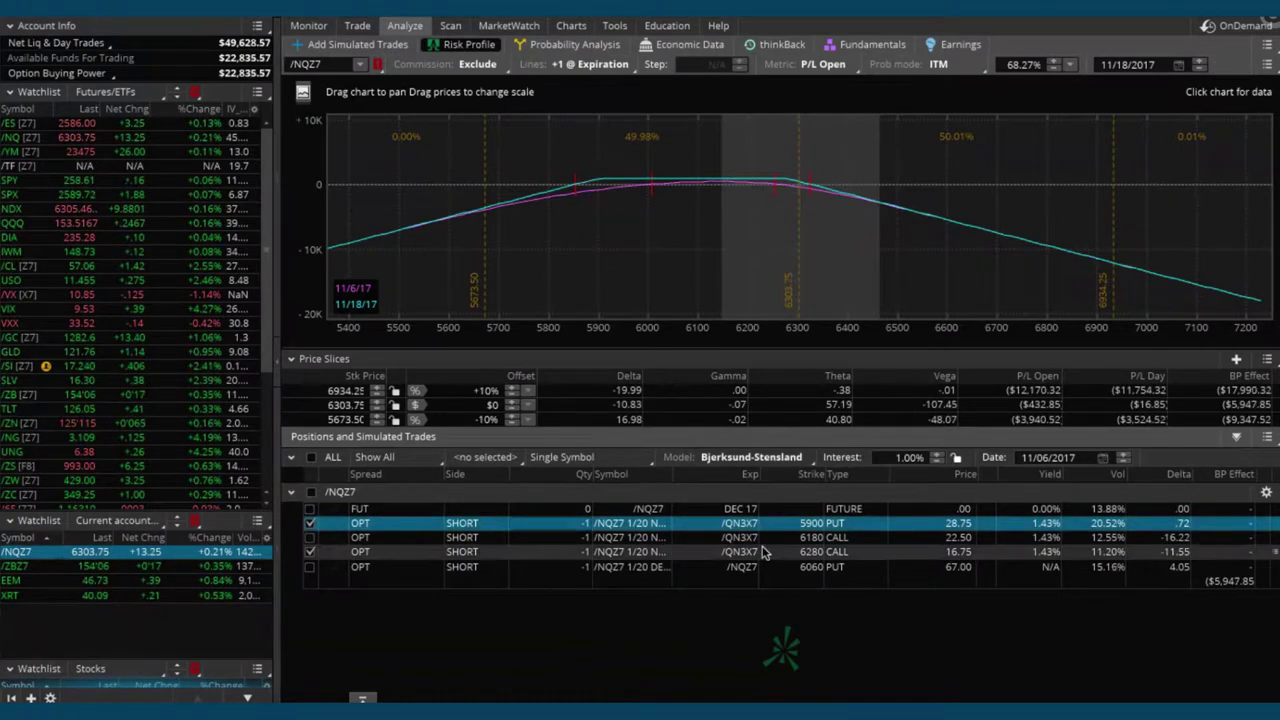
left_click(310, 553)
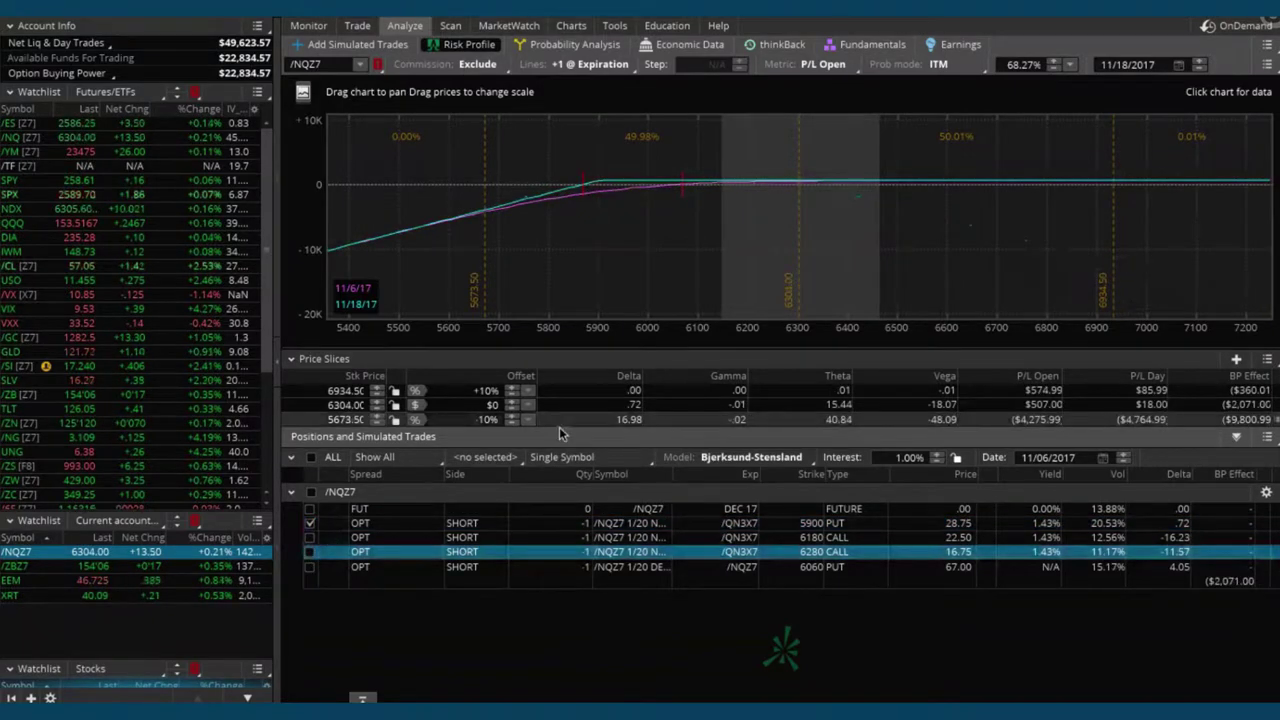
left_click(561, 531)
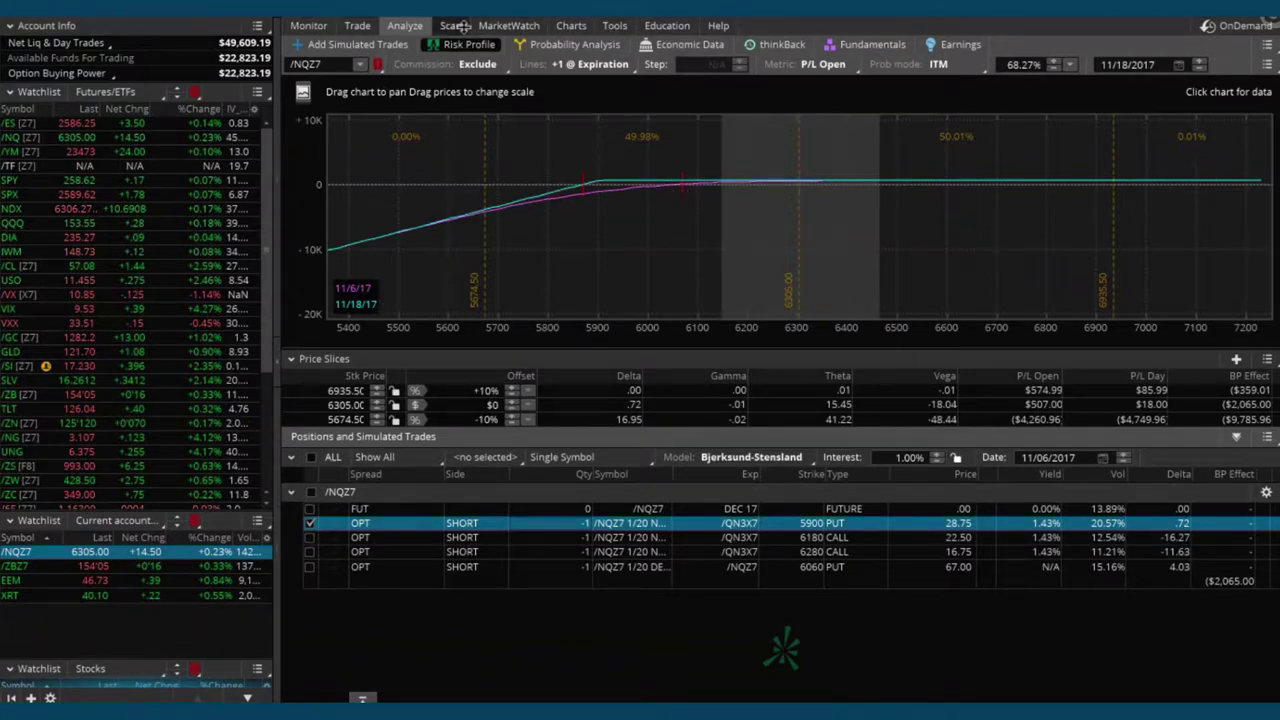
Review the /NQZ7 option expirations and open positions on the Trade page, and return to the risk profile
left_click(359, 30)
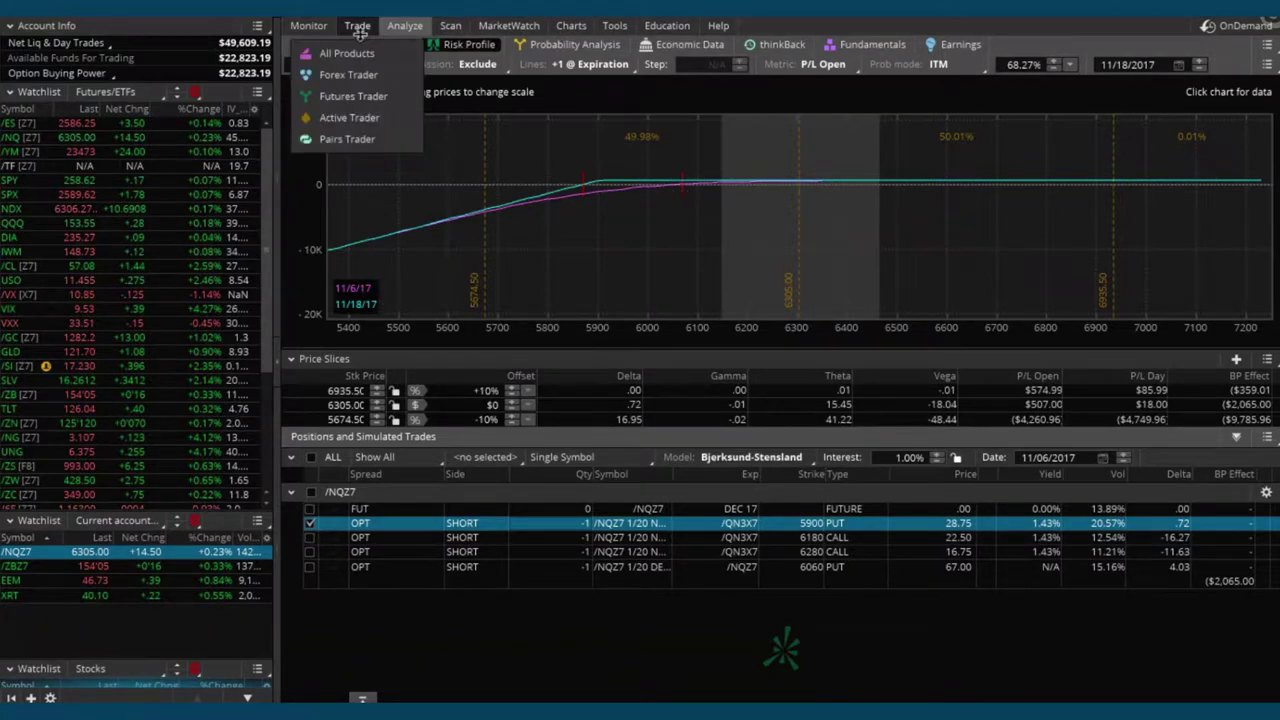
left_click(359, 30)
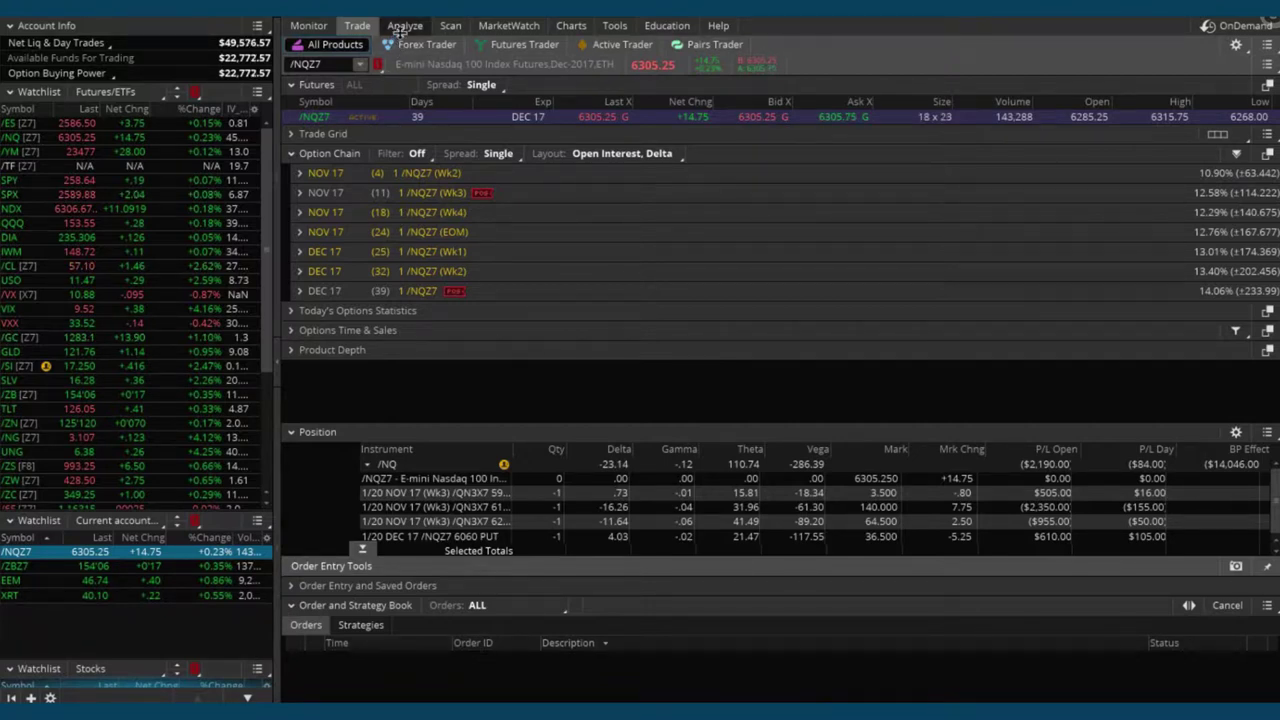
left_click(404, 26)
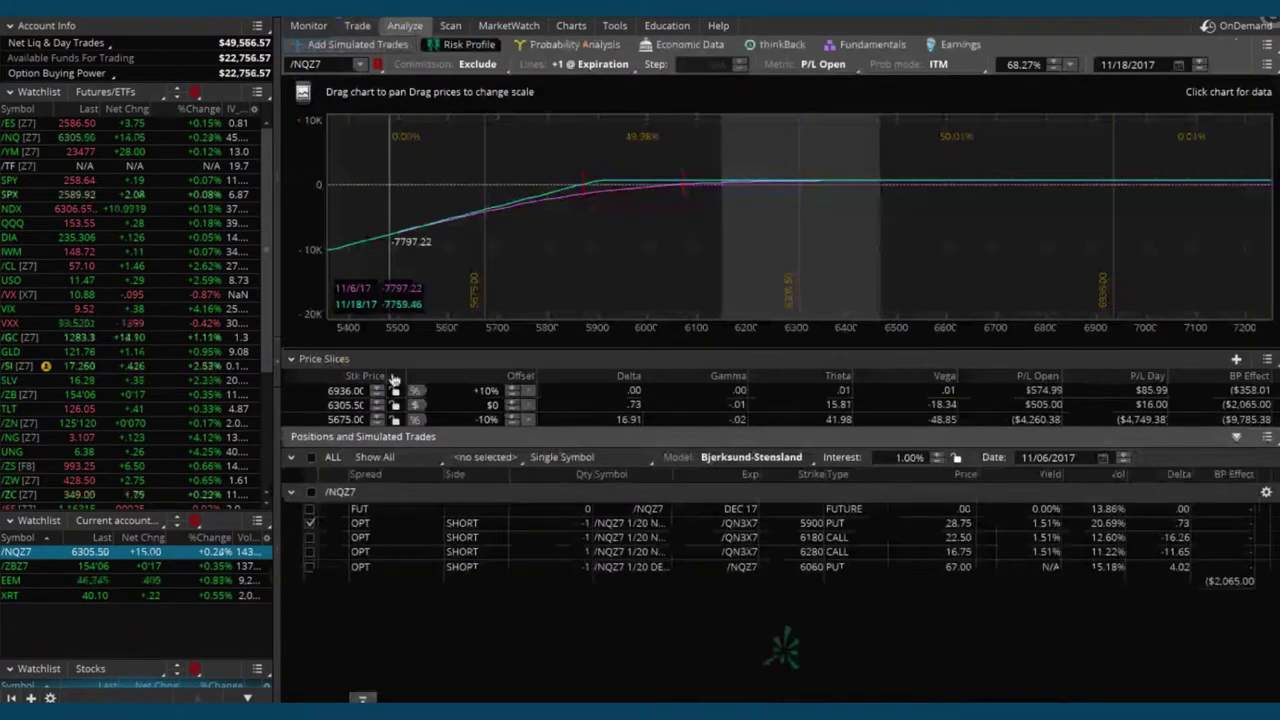
Create a closing buy order for the short 5900 put of the NOV 17 (Wk3) expiration
left_click(422, 528)
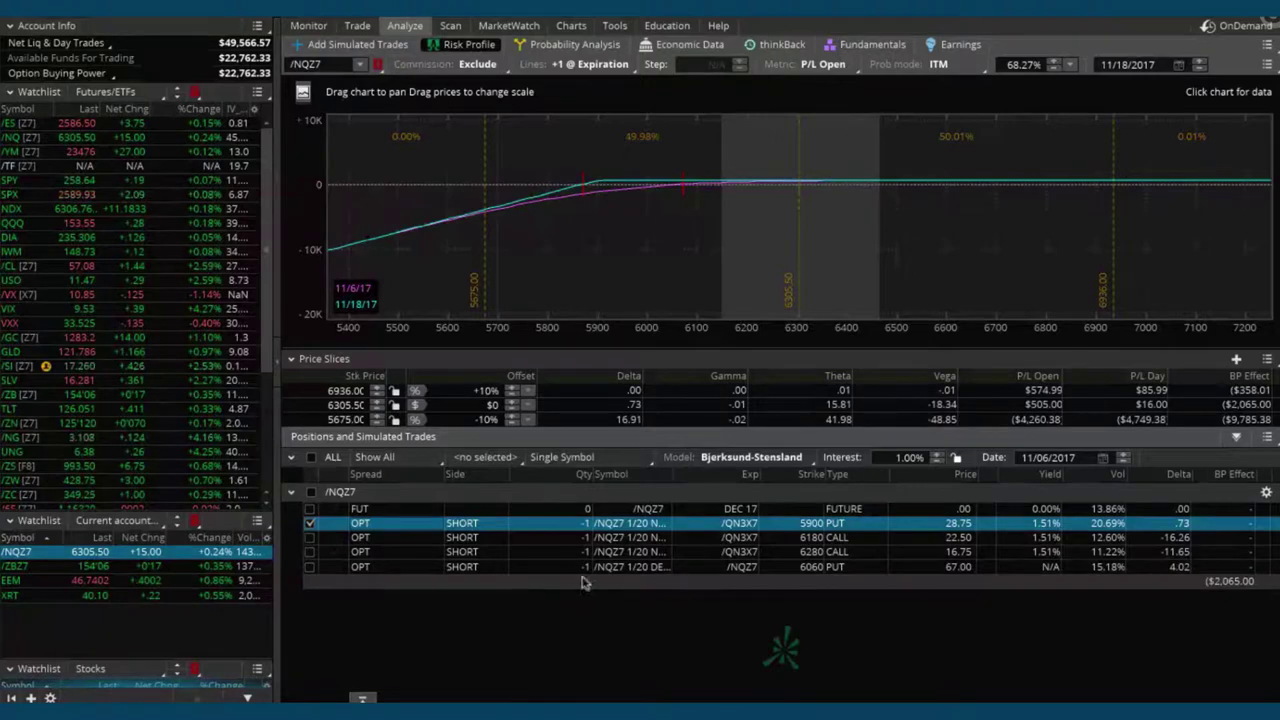
right_click(534, 528)
mouse_move(652, 542)
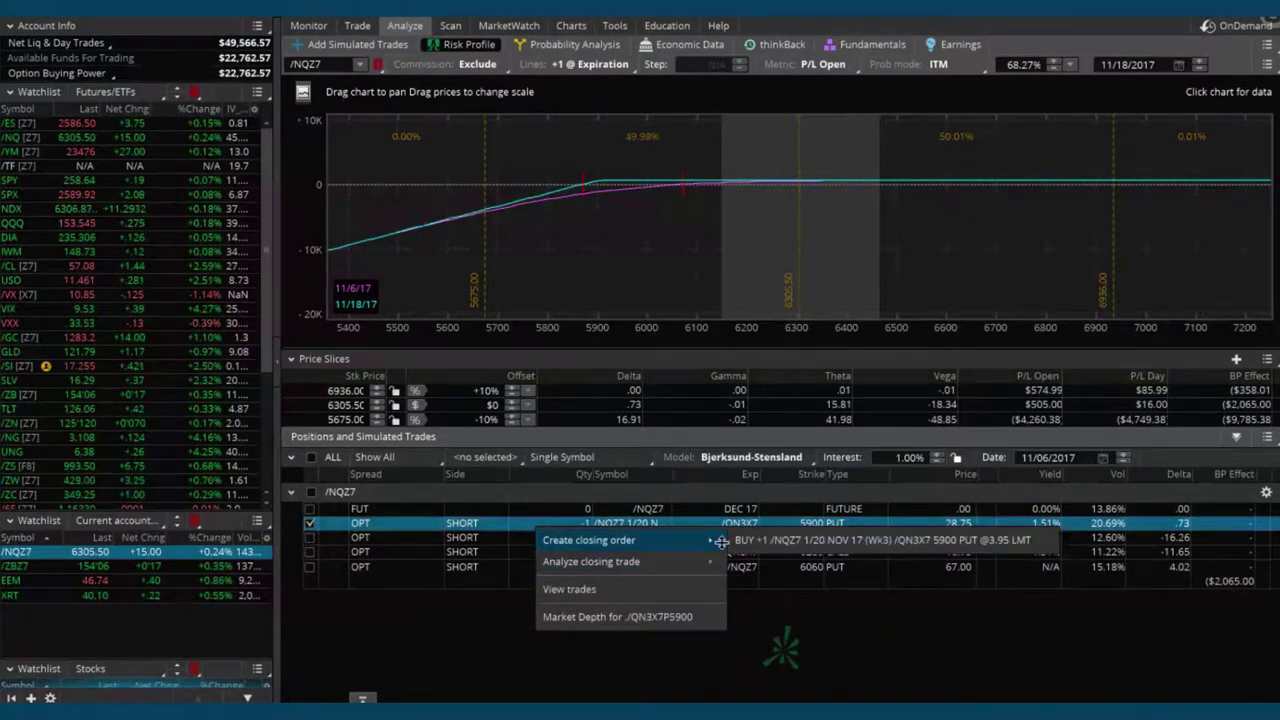
left_click(840, 548)
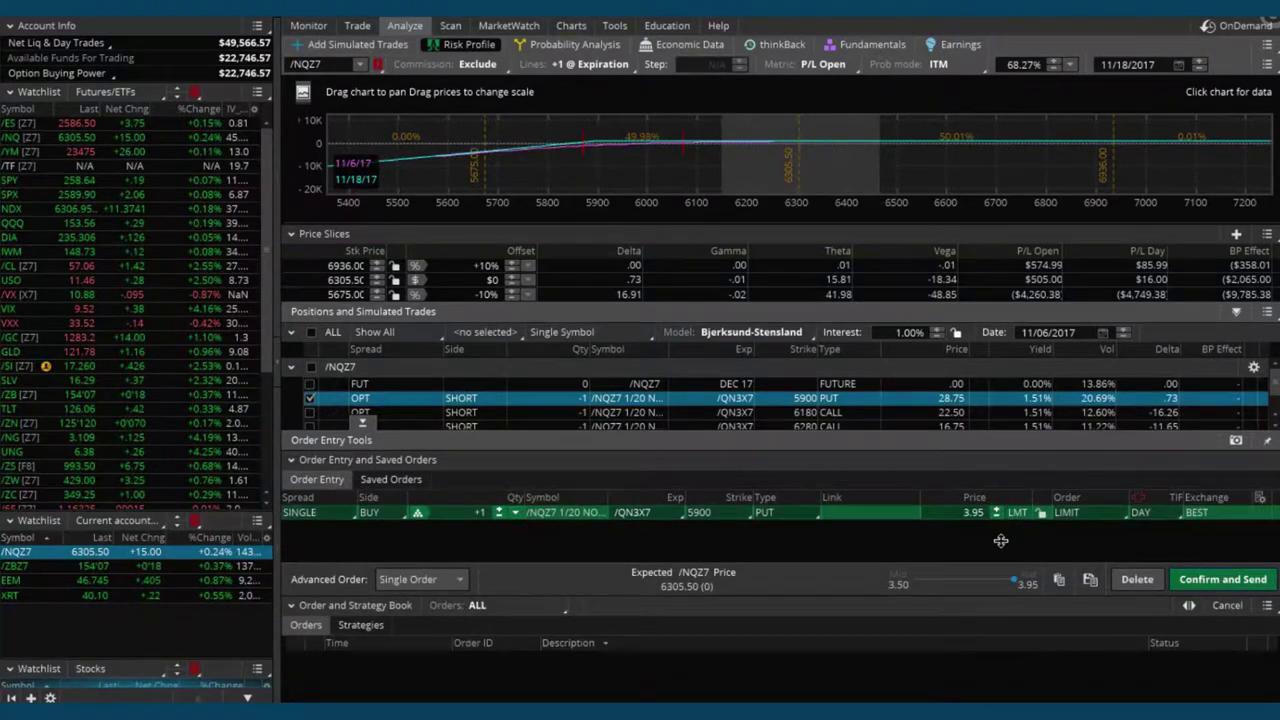
Lower the 5900 put closing order's limit price to 3.75 and send the order
left_click(997, 517)
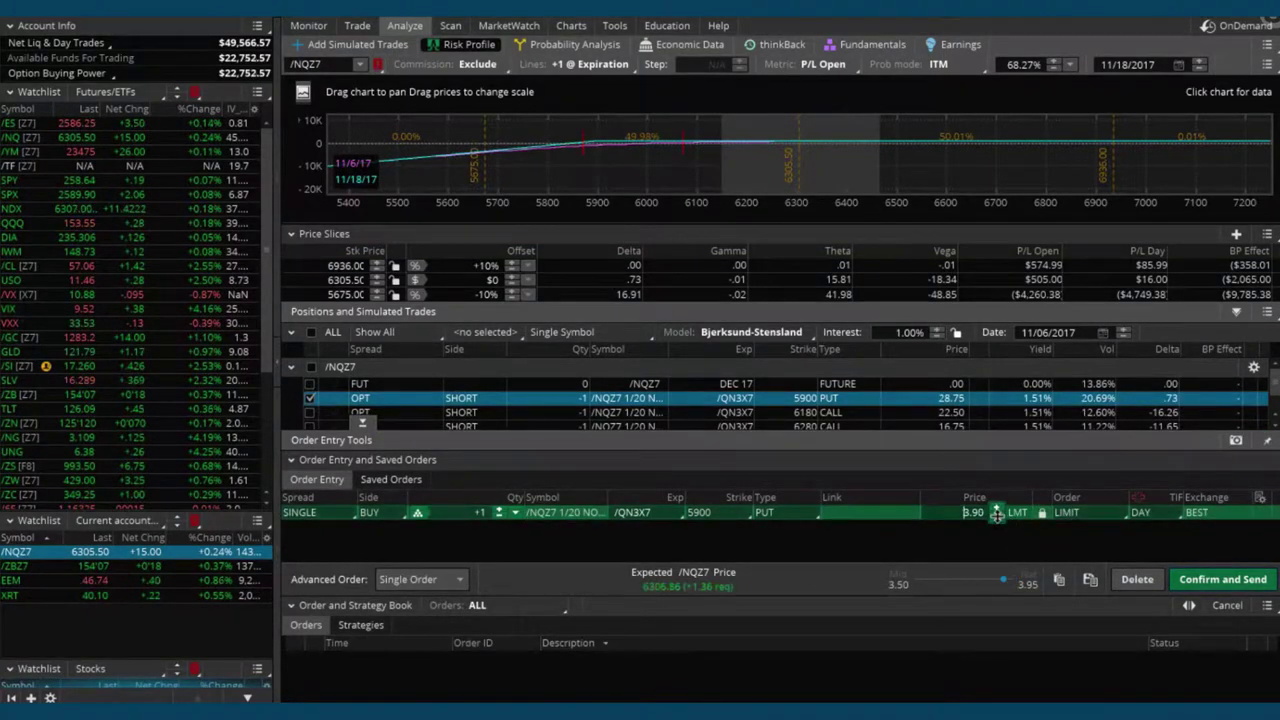
left_click(997, 517)
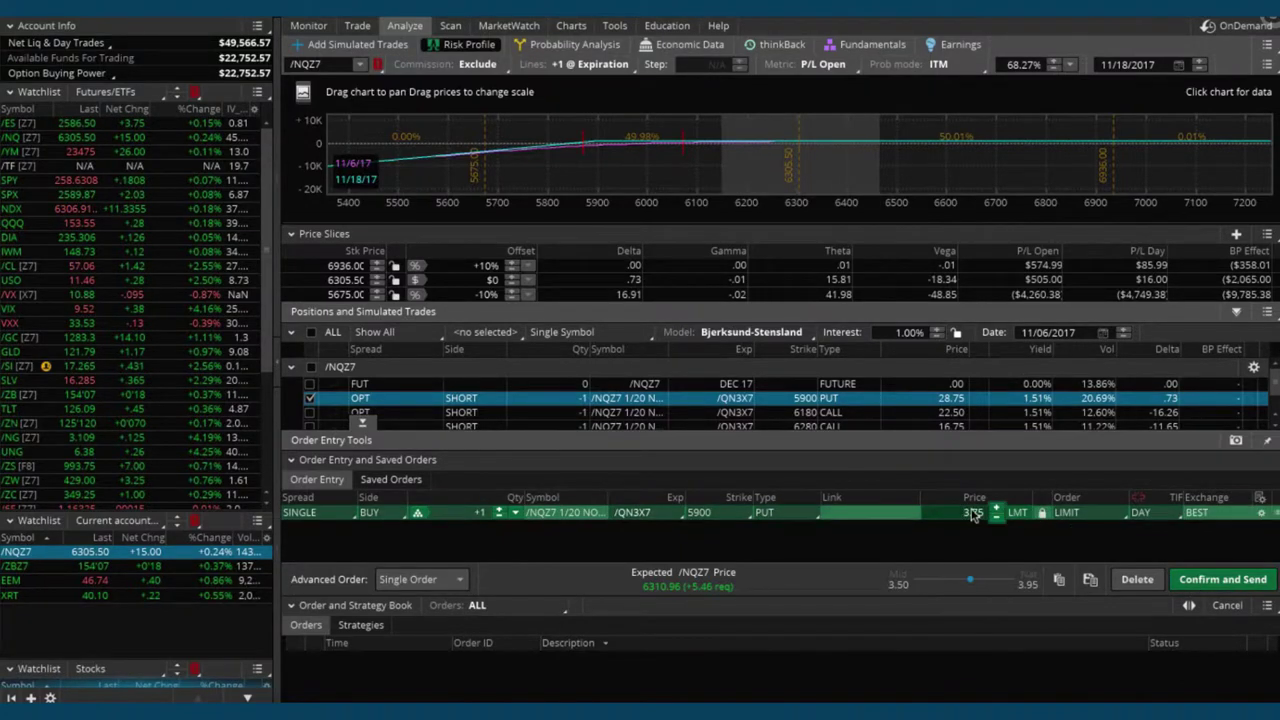
left_click(1225, 587)
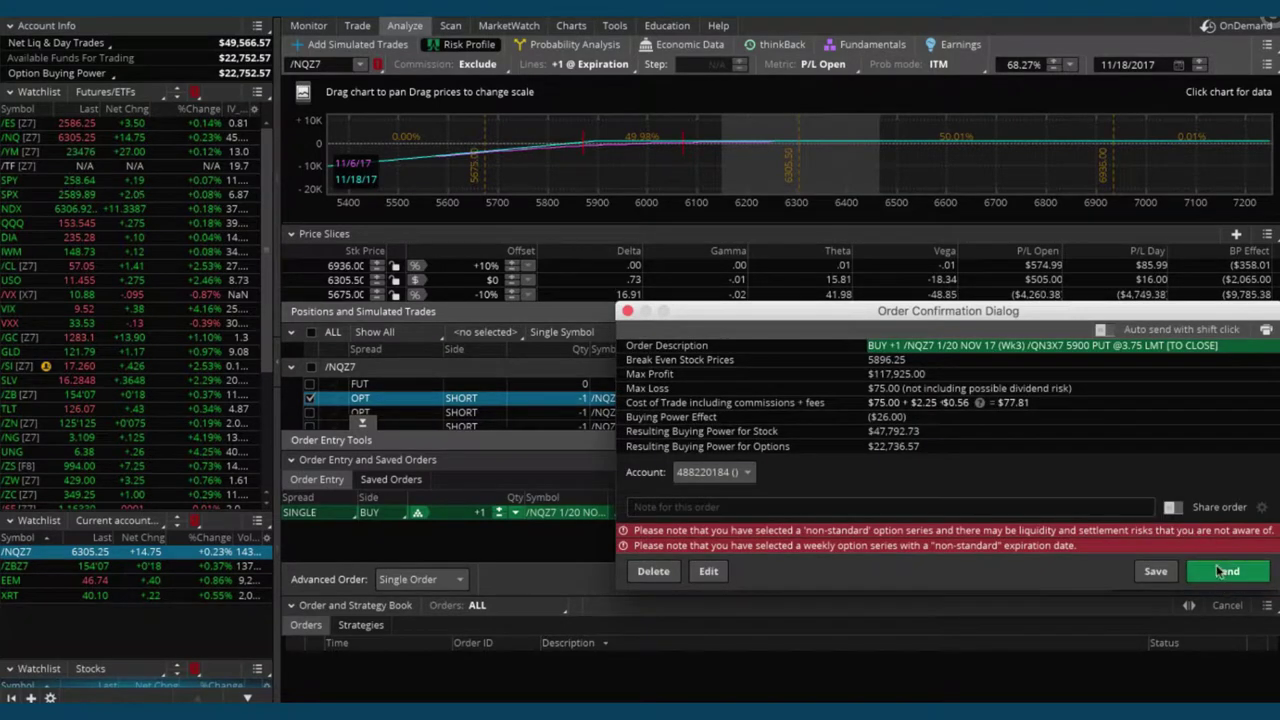
left_click(1230, 578)
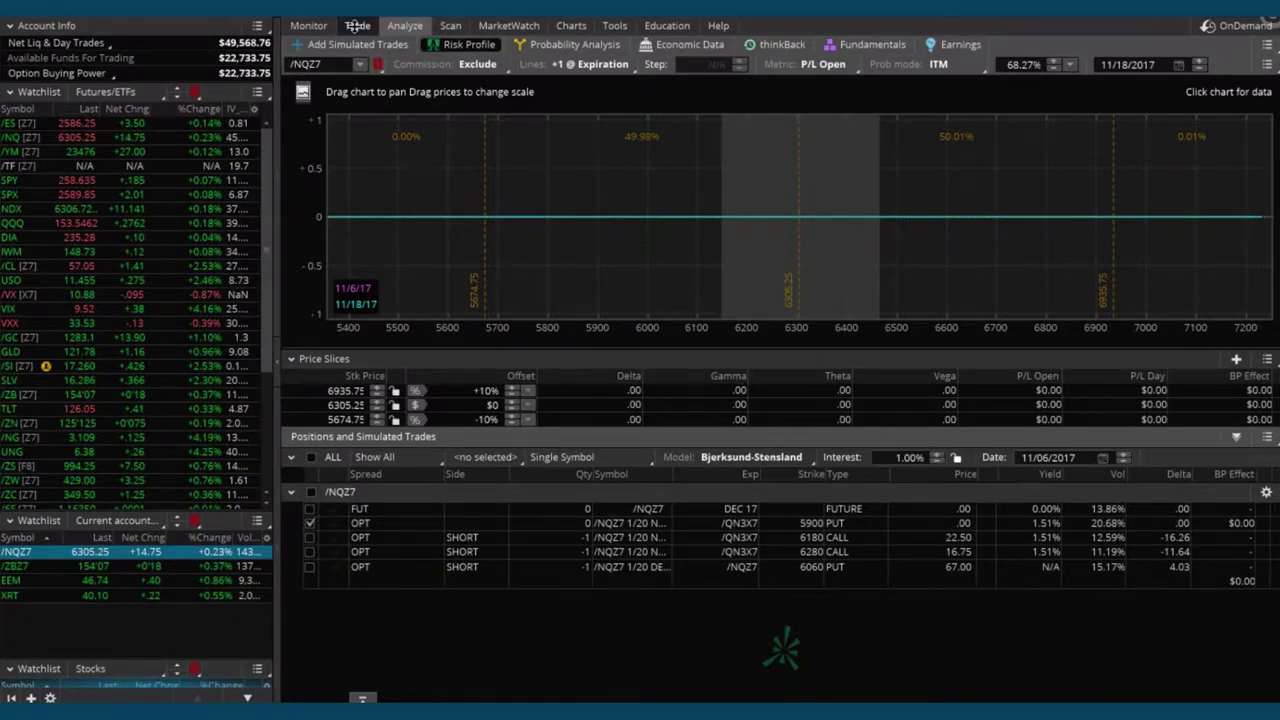
Create an order to sell one 6170 put from the 39-day DEC 17 expiration in the /NQZ7 option chain
left_click(357, 26)
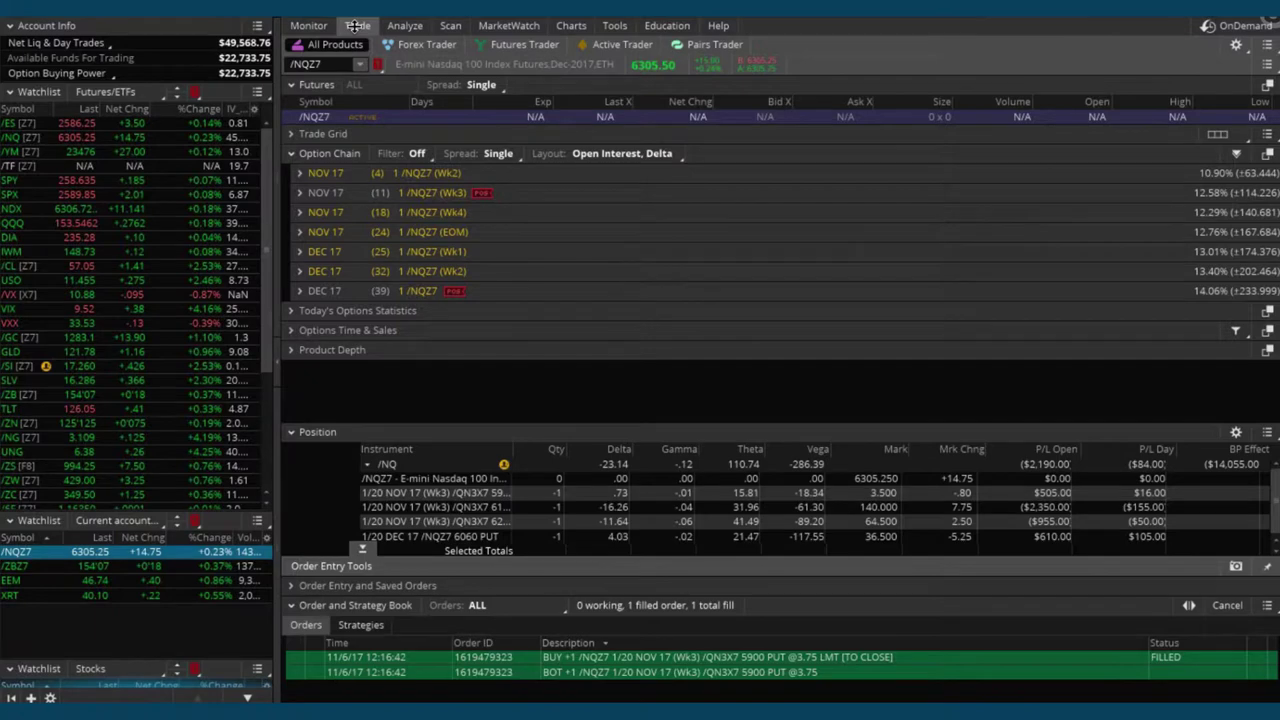
left_click(336, 290)
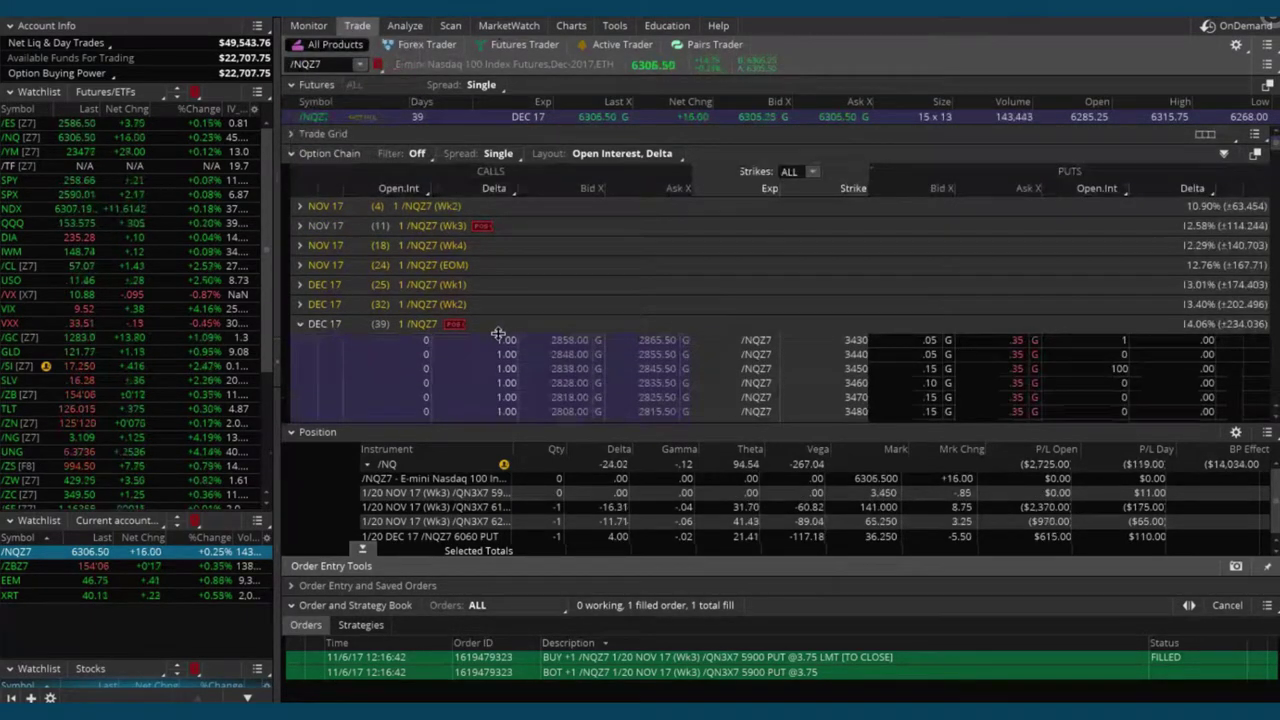
scroll(498, 335, "down", 8)
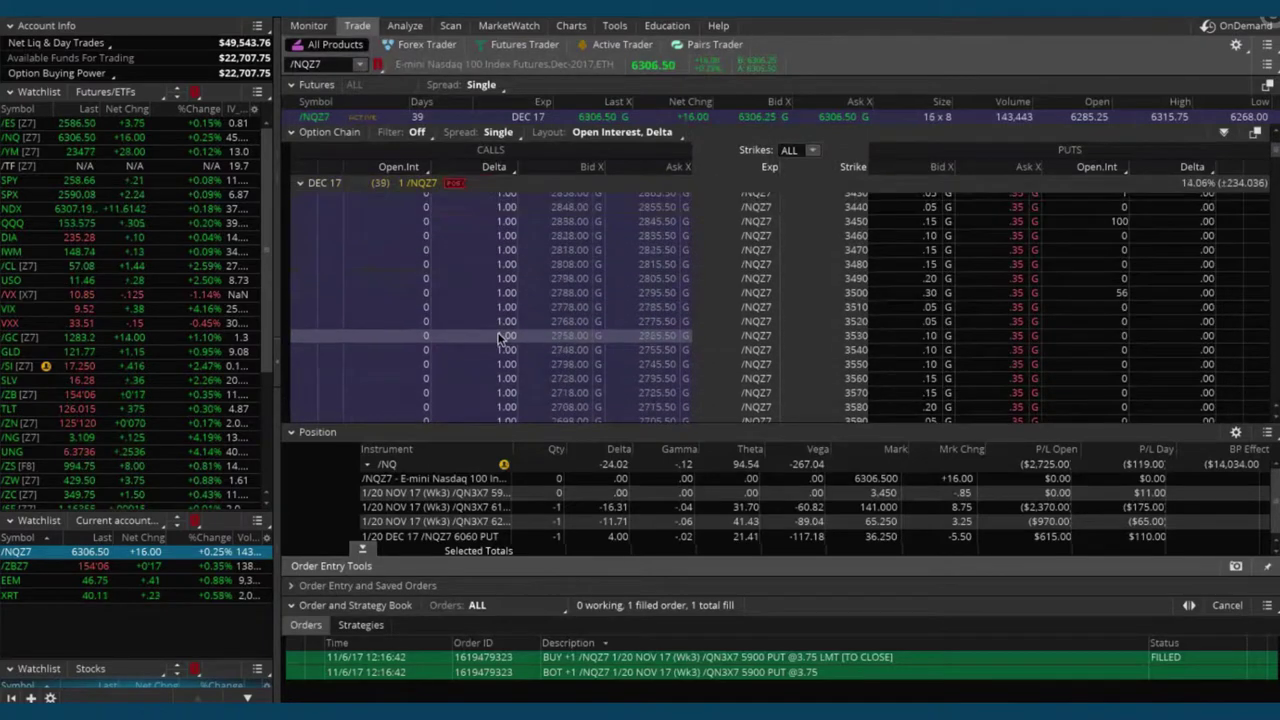
scroll(498, 335, "down", 20)
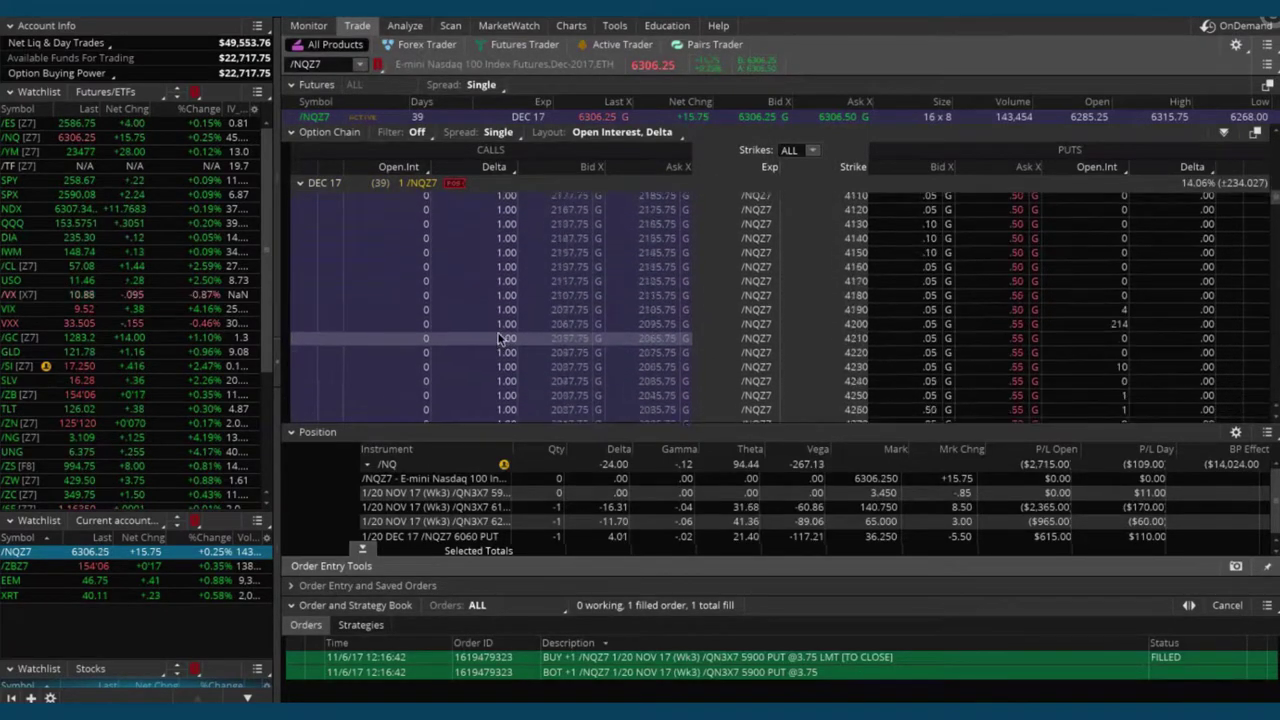
scroll(498, 335, "down", 20)
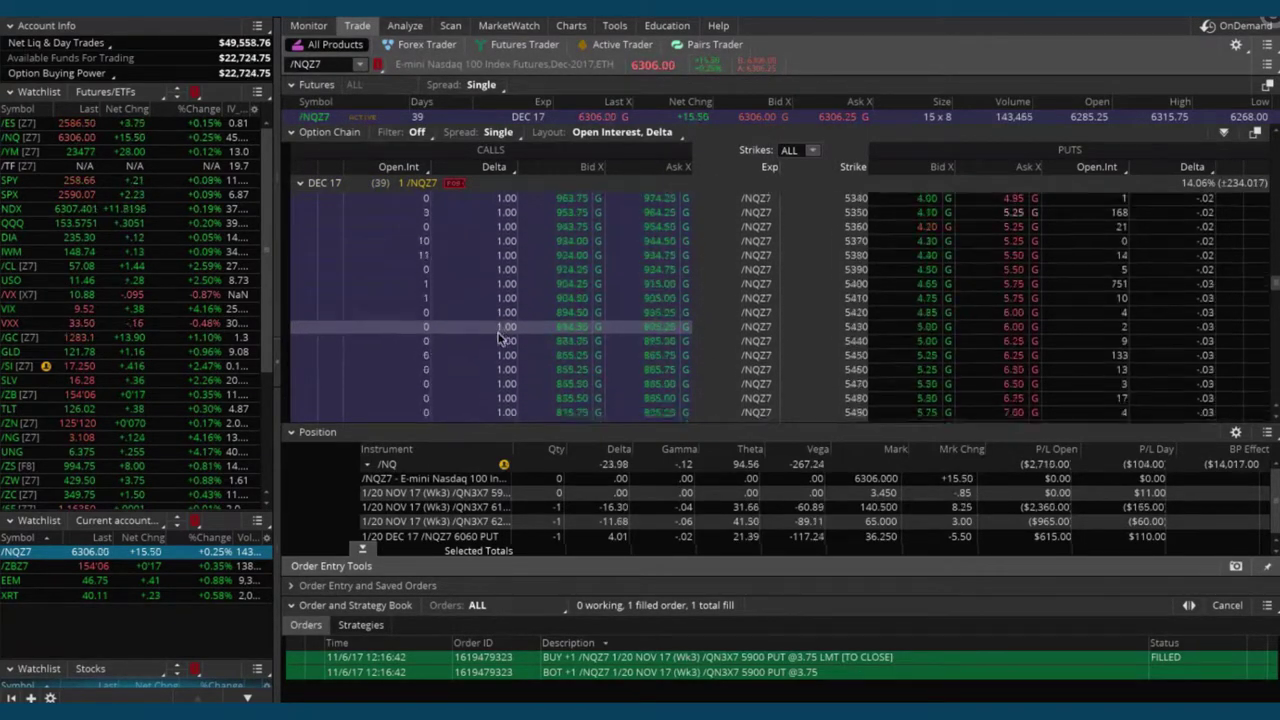
scroll(498, 335, "down", 10)
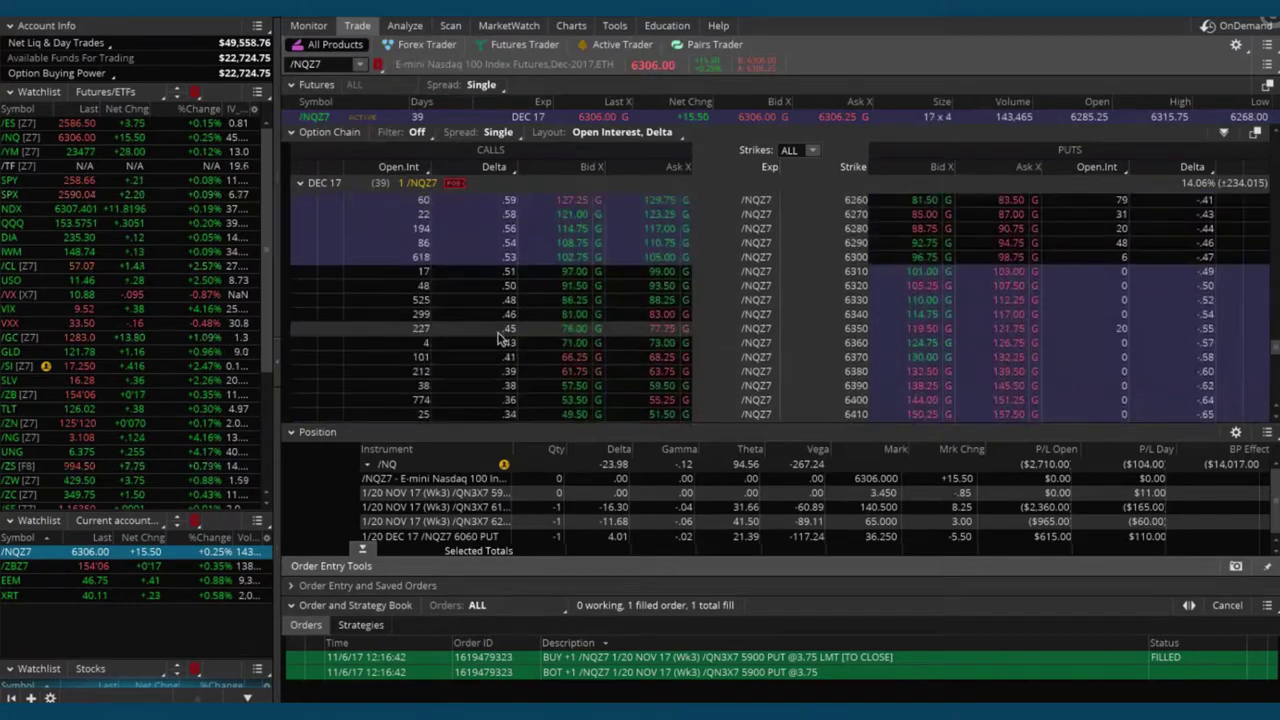
scroll(514, 362, "down", 2)
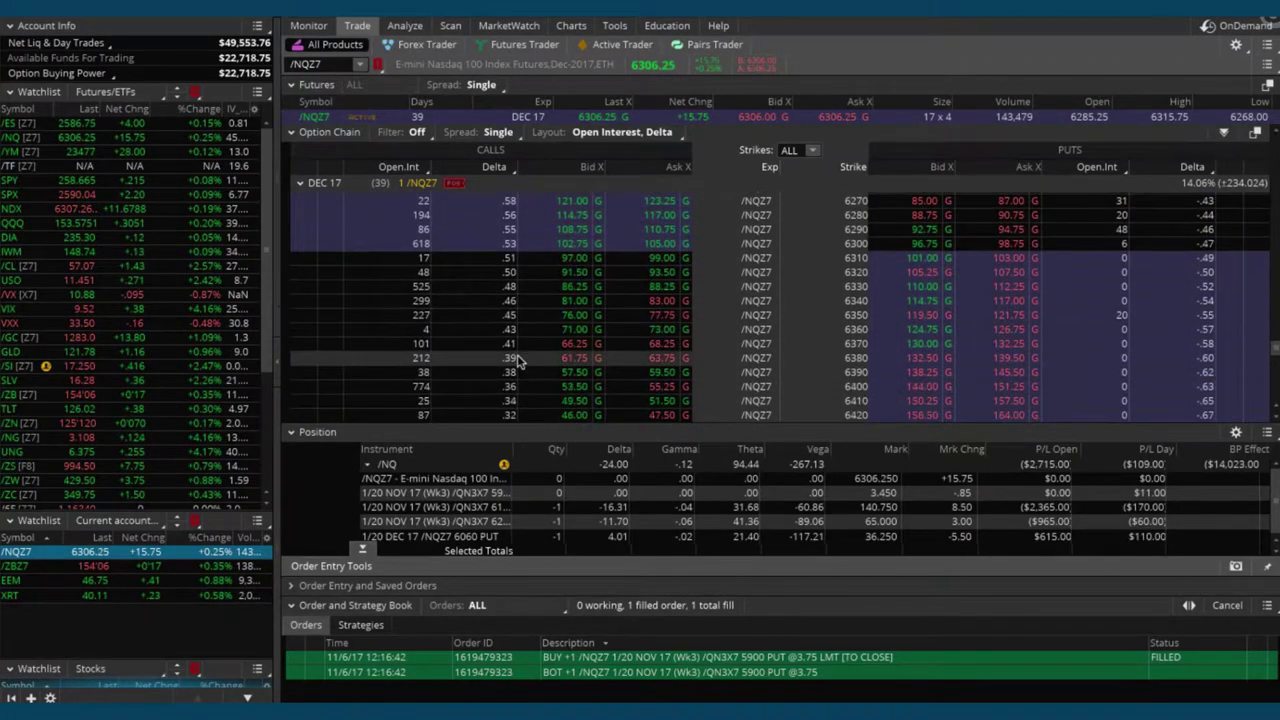
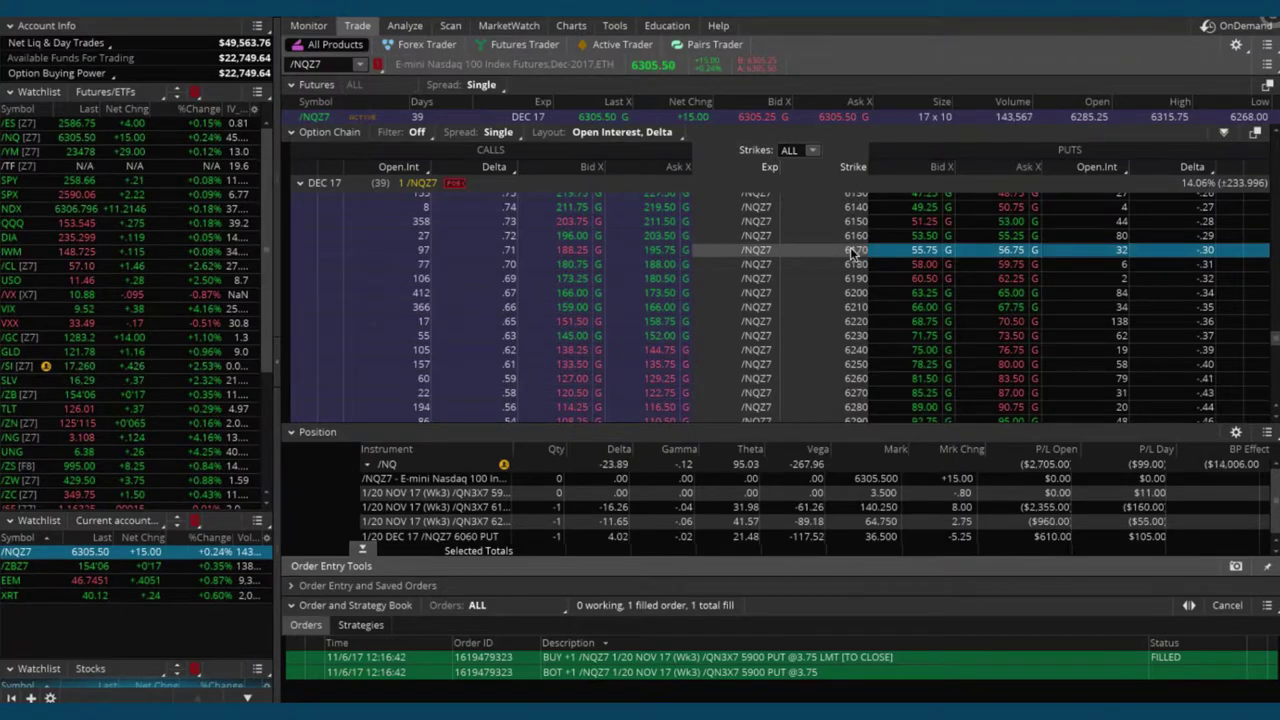
left_click(882, 250)
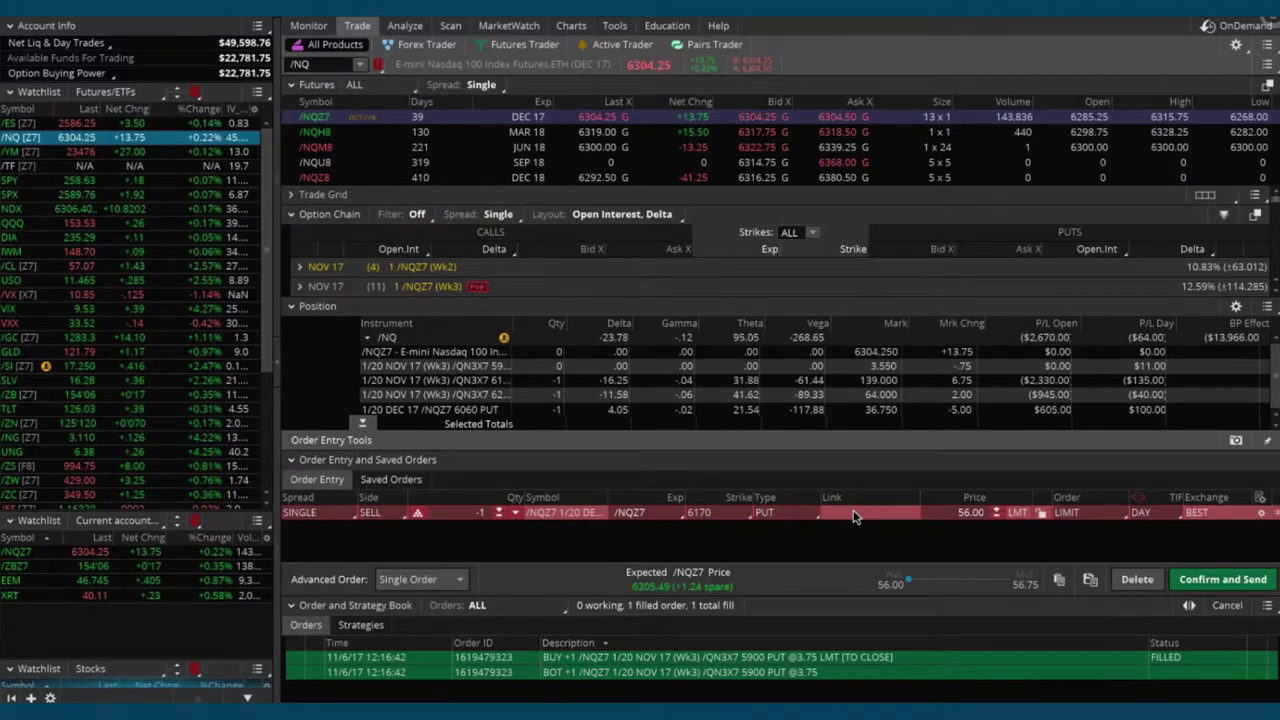
Set the 6170 put sell order's limit price to 56.50 and send the order
left_click(995, 518)
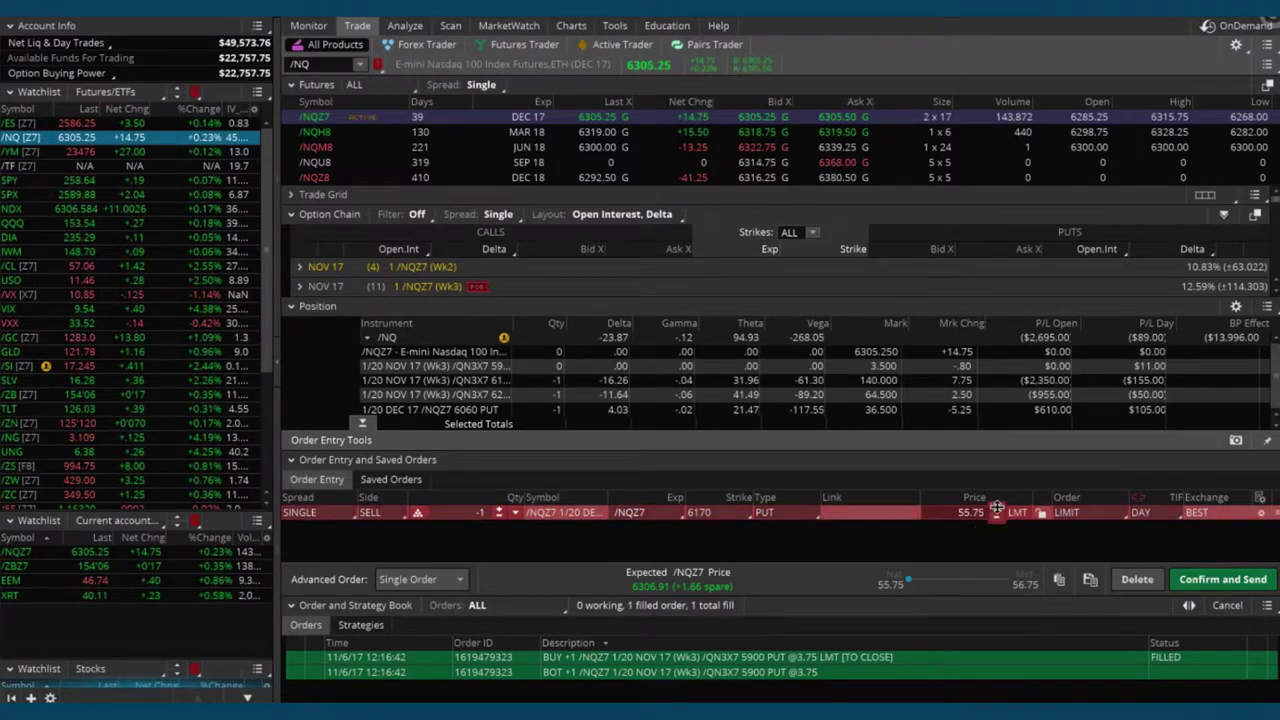
left_click(996, 509)
left_click(996, 509)
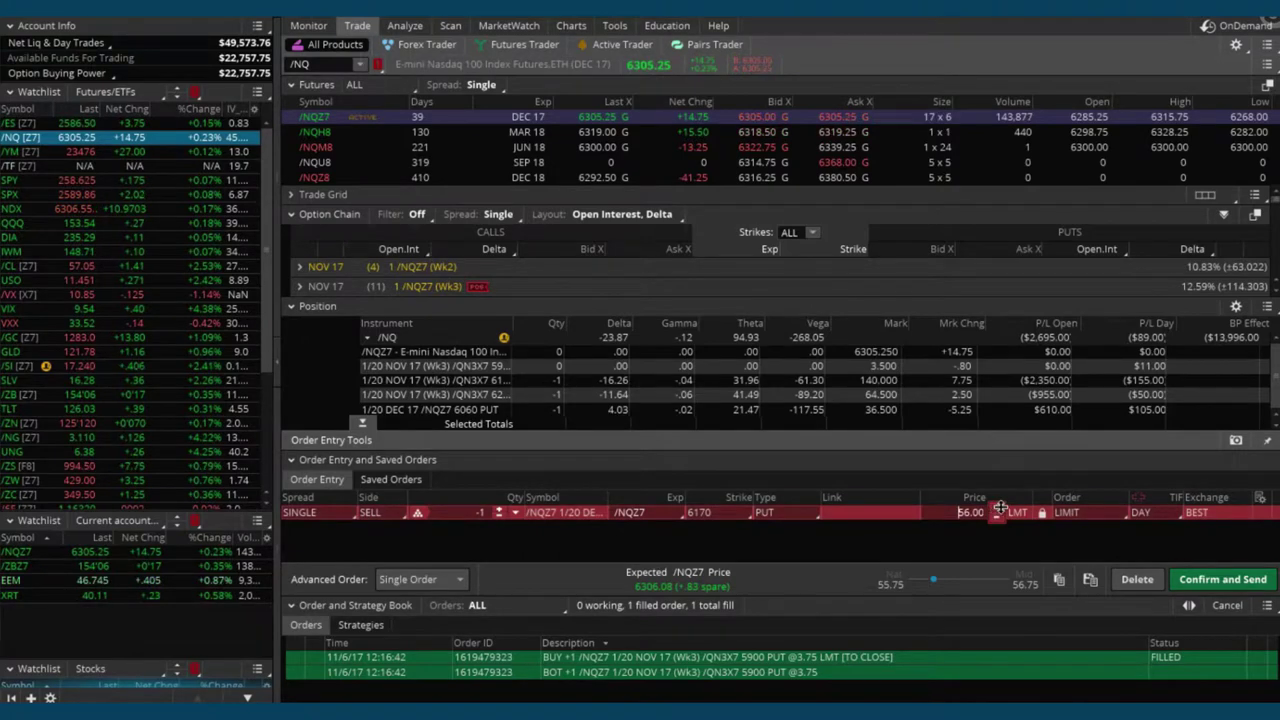
left_click(996, 509)
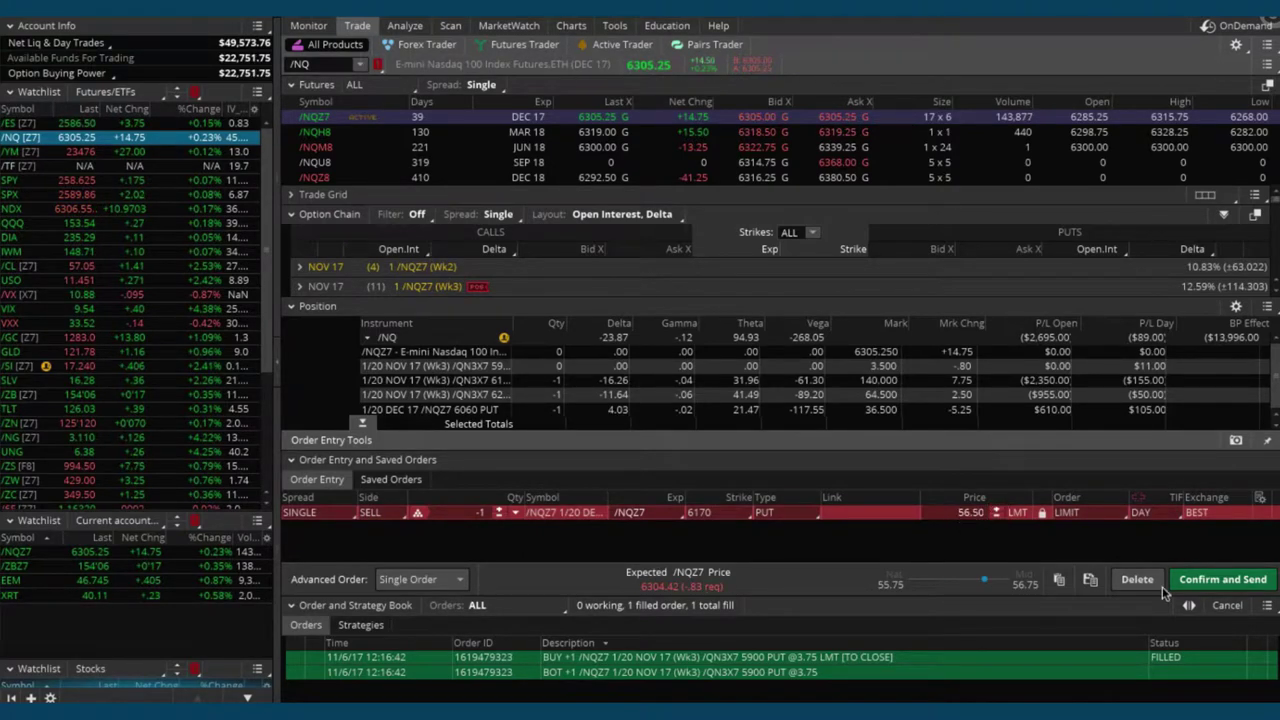
left_click(1220, 580)
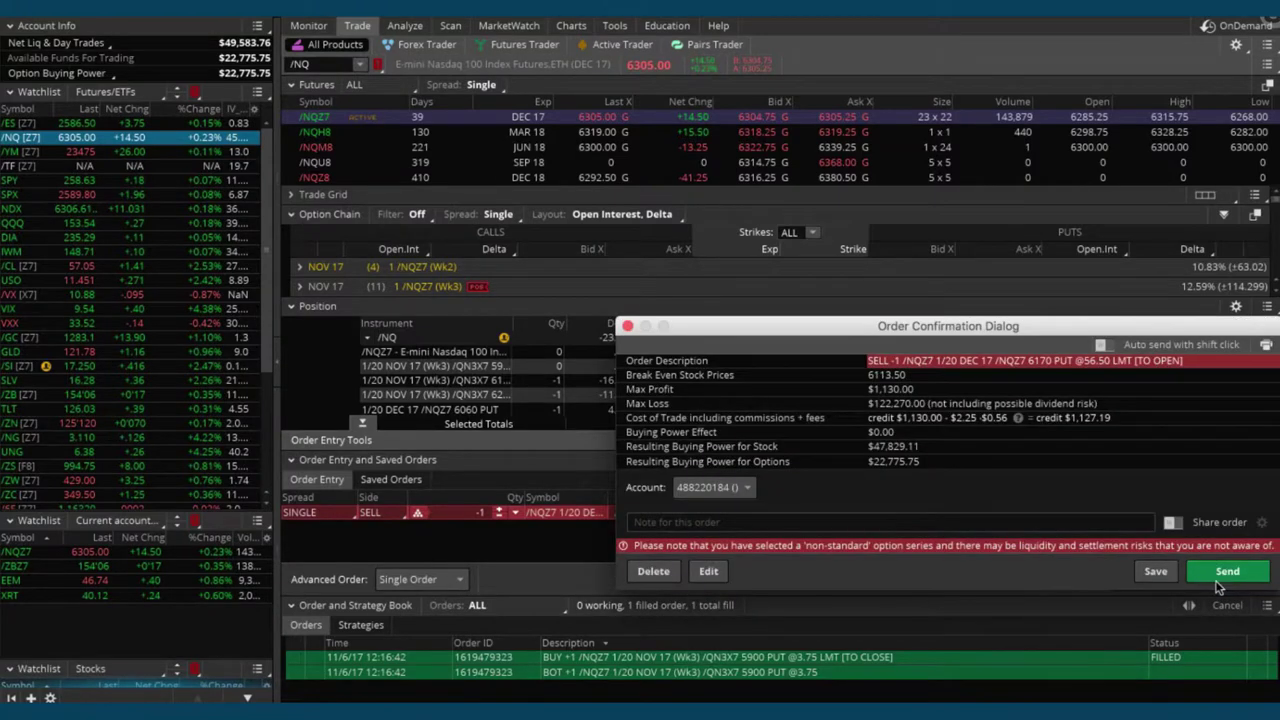
left_click(1228, 569)
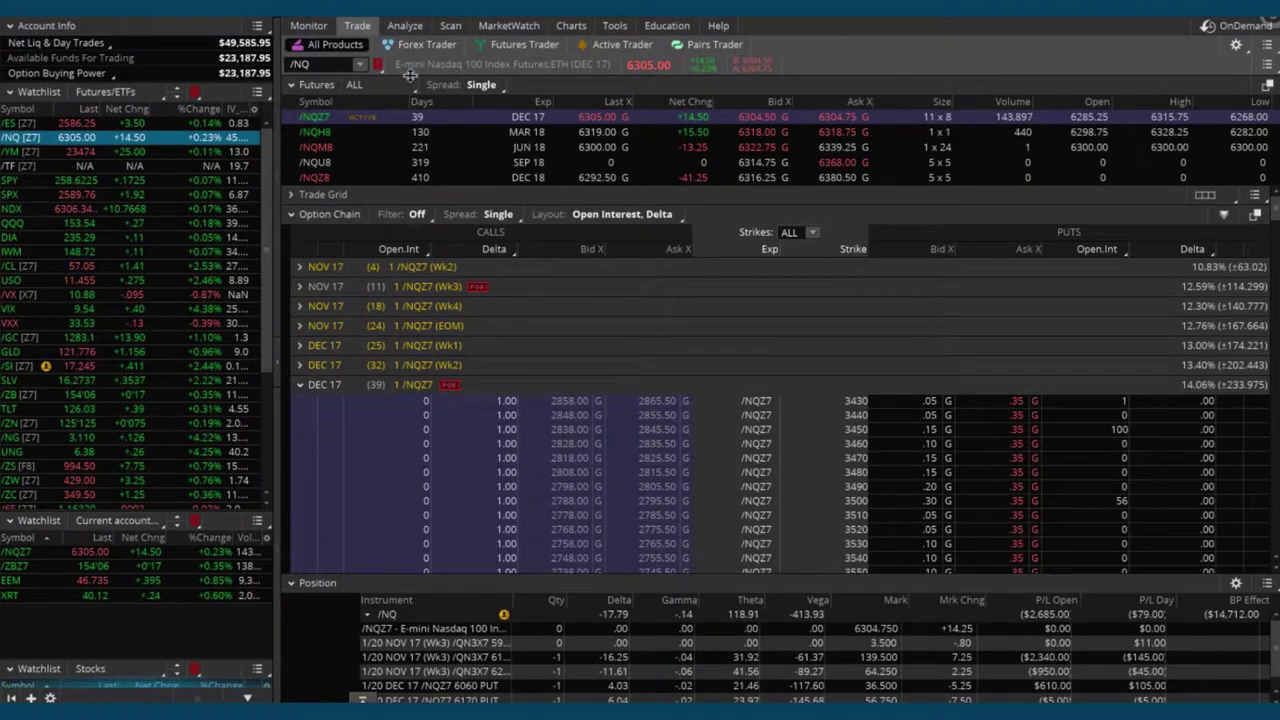
Create a closing buy order for the short 6180 call of the NOV 17 (Wk3) expiration from the risk profile positions
left_click(402, 26)
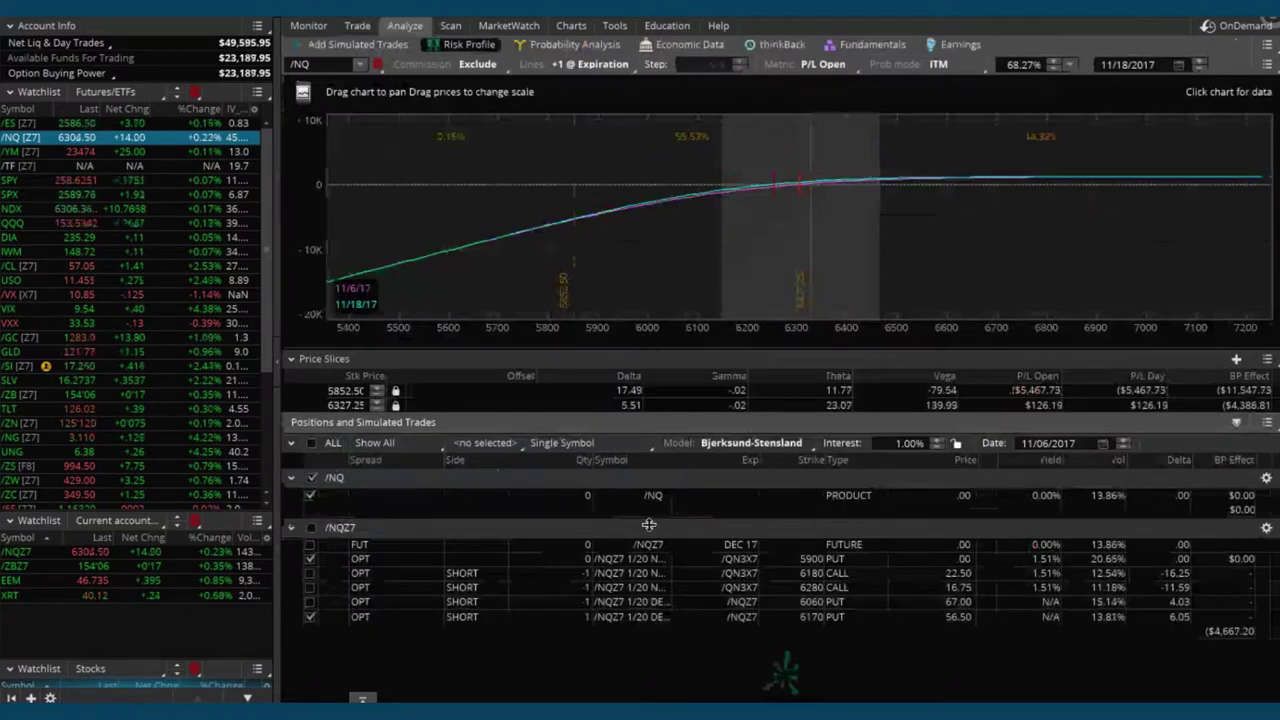
left_click(643, 617)
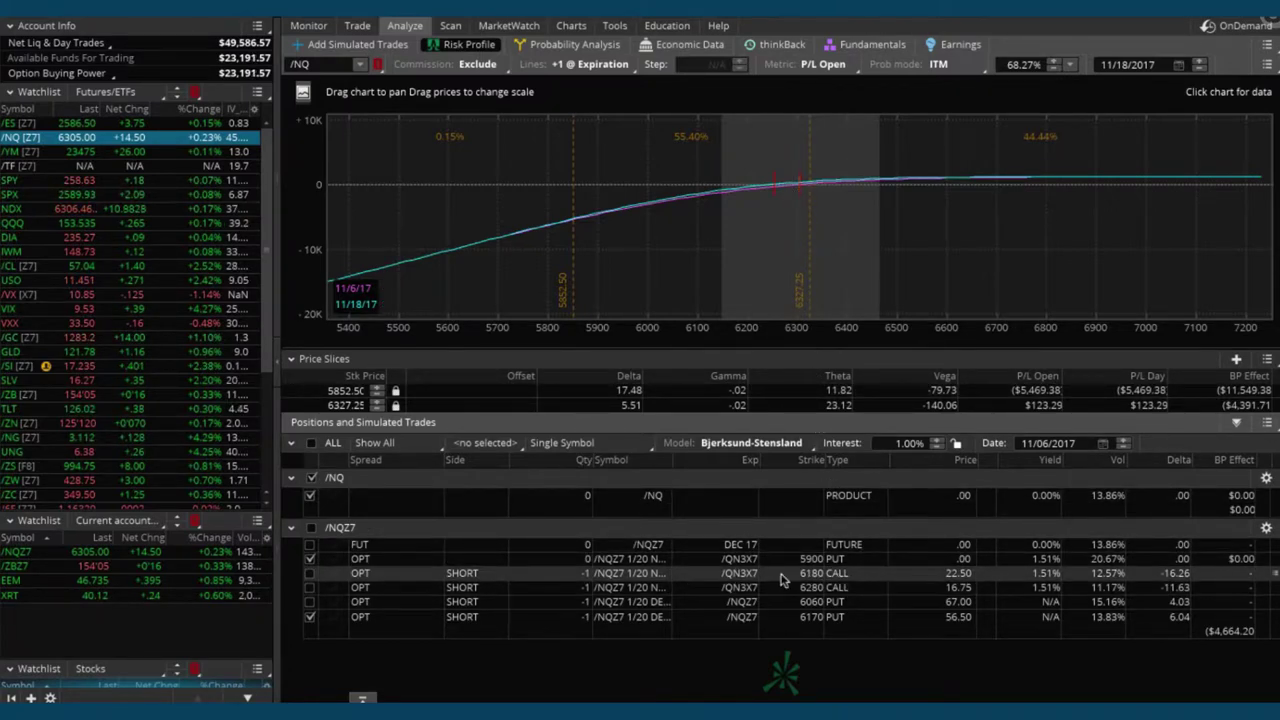
left_click(678, 578)
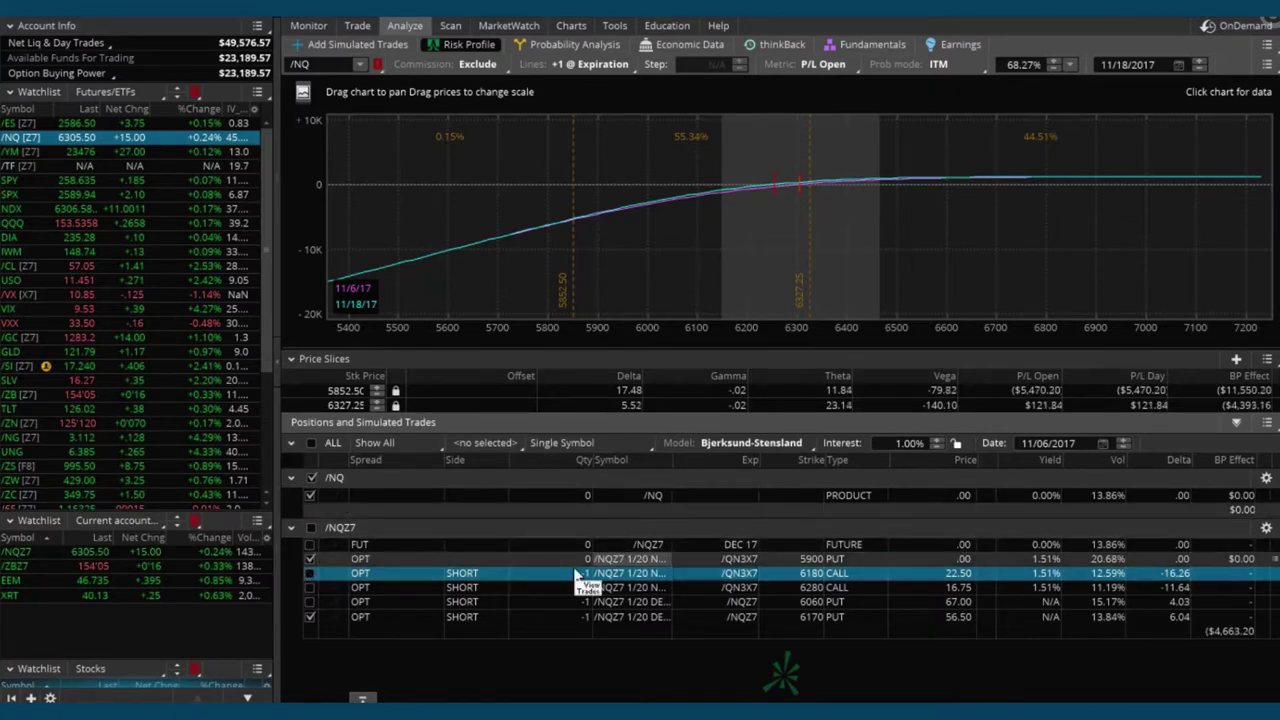
right_click(695, 581)
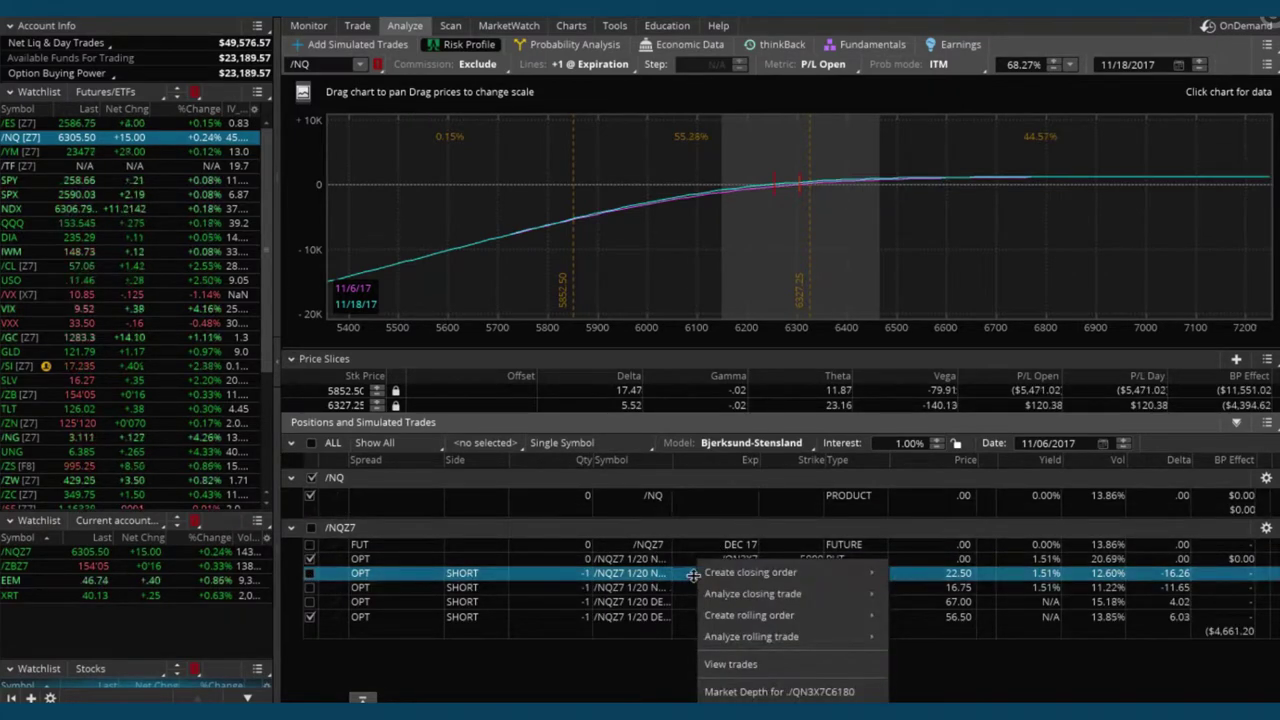
mouse_move(768, 590)
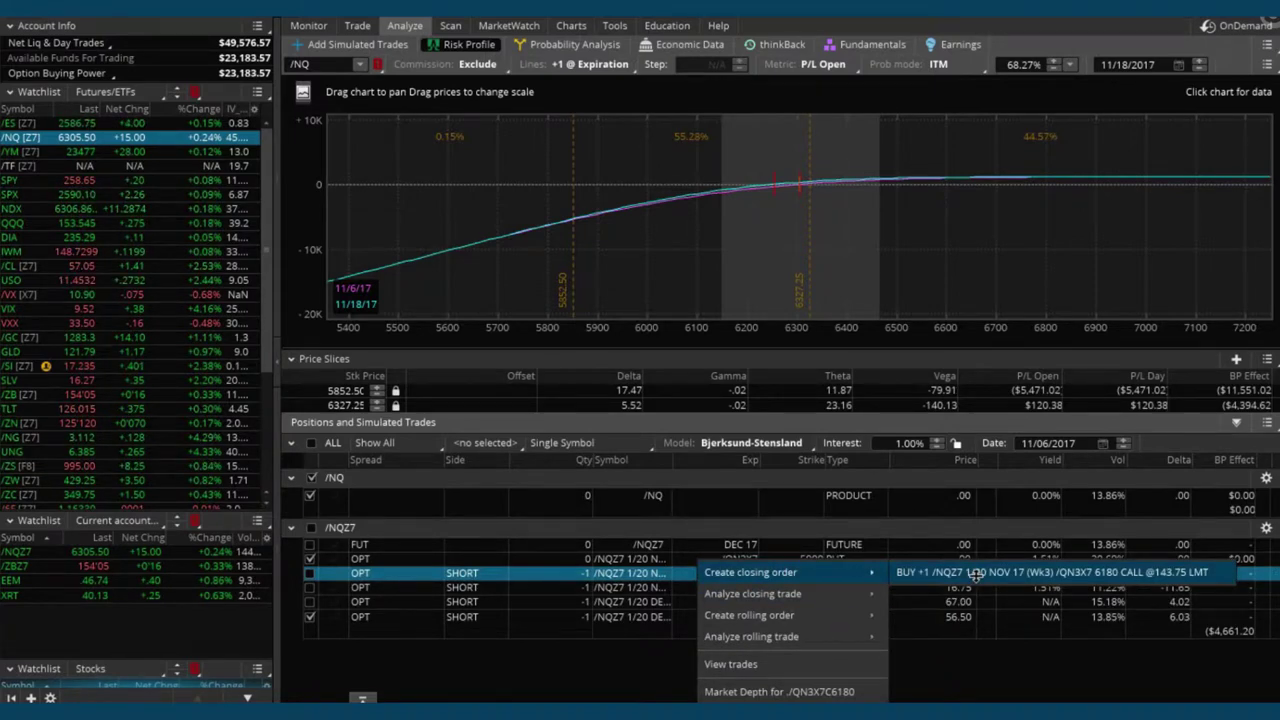
left_click(976, 577)
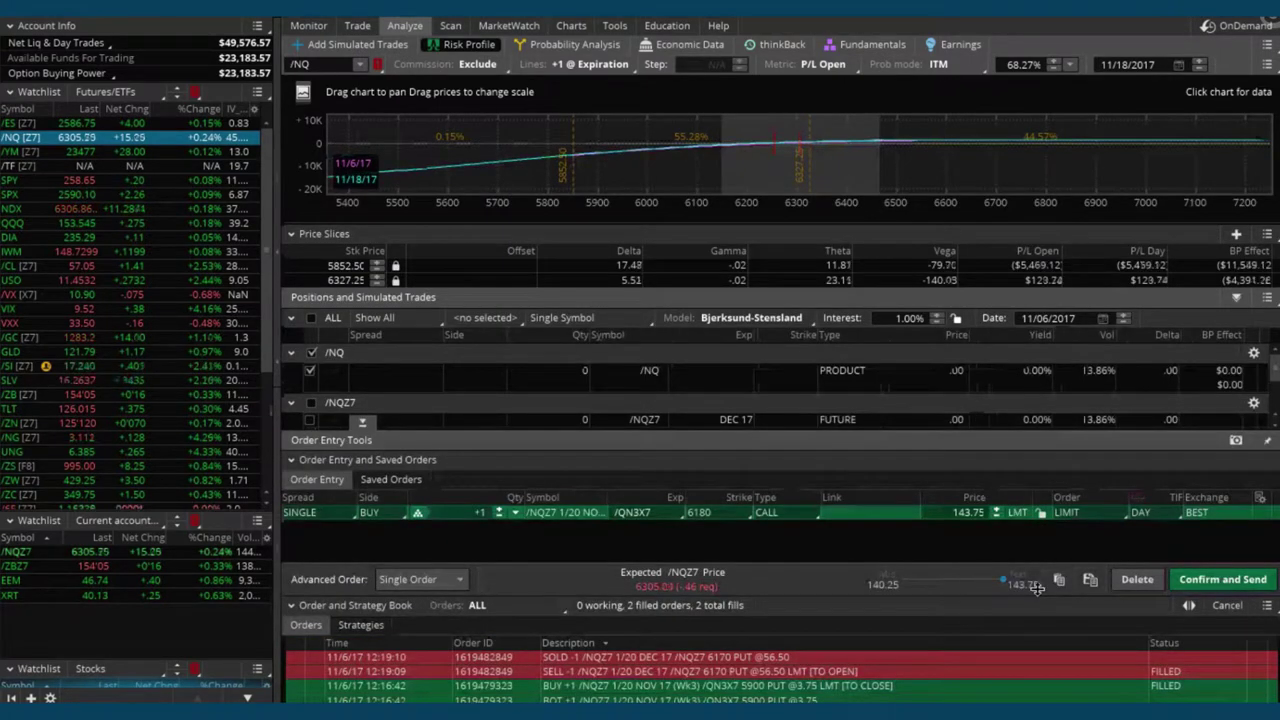
Set the 6180 call closing order's limit price to 141.25 and send the order
left_click(995, 510)
left_click(995, 510)
left_click(995, 510)
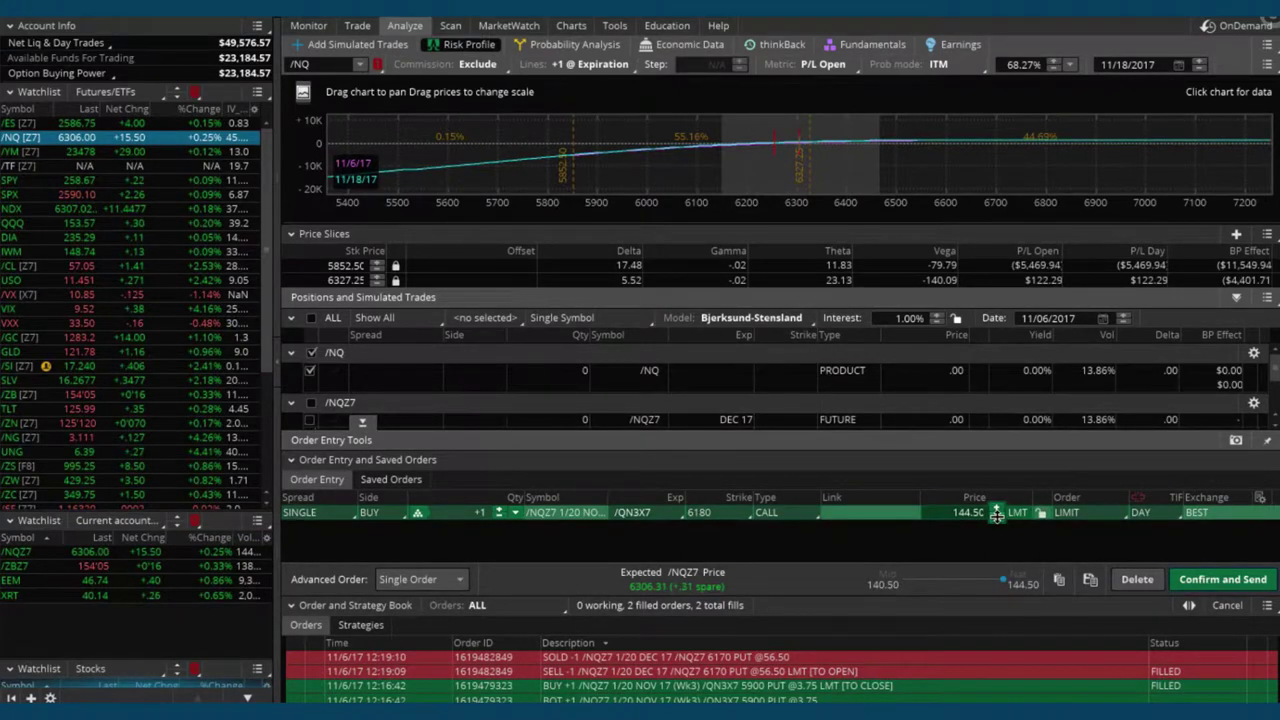
left_click(996, 515)
left_click(996, 515)
left_click(996, 515)
left_click(996, 515)
left_click(996, 515)
left_click(996, 515)
left_click(996, 515)
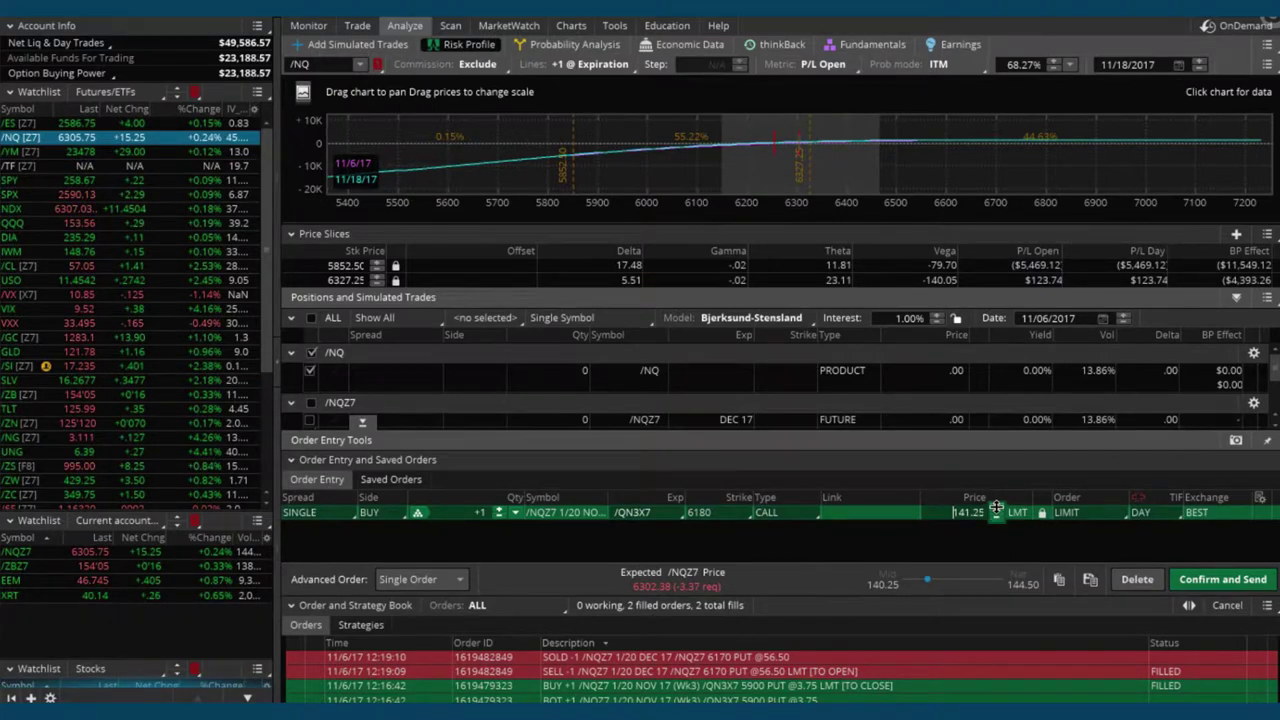
left_click(997, 510)
left_click(997, 517)
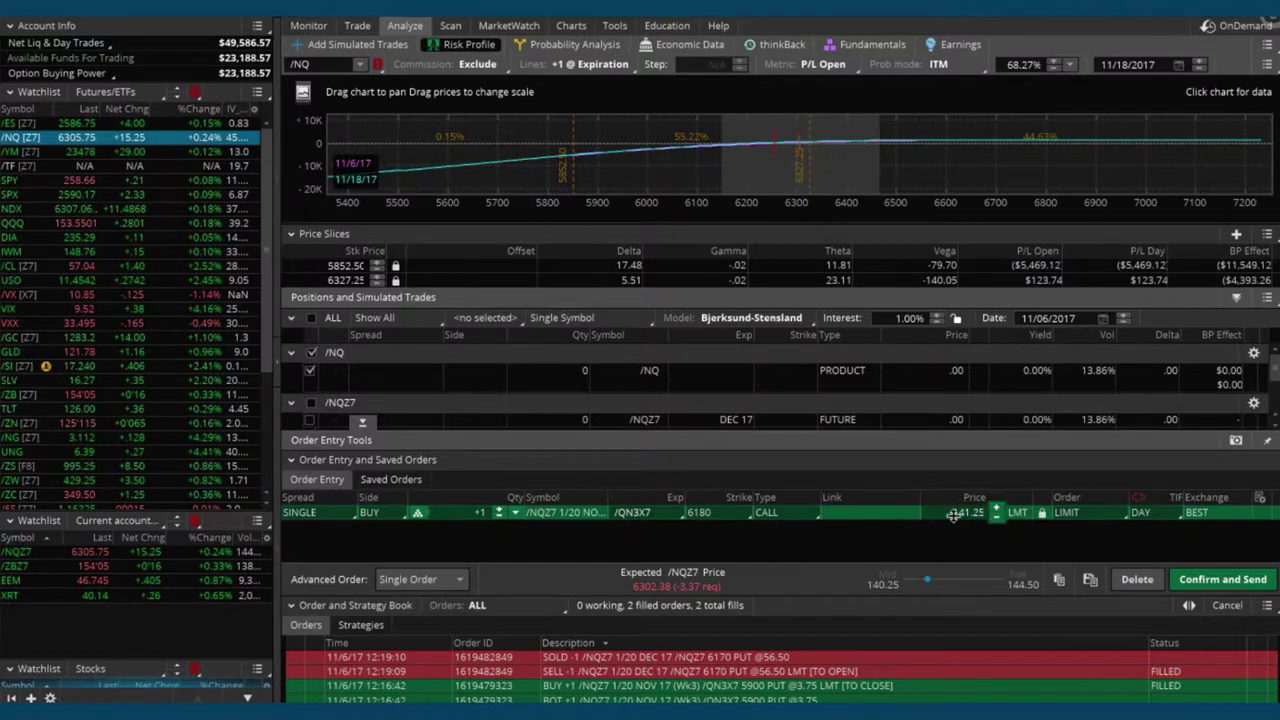
left_click(1224, 580)
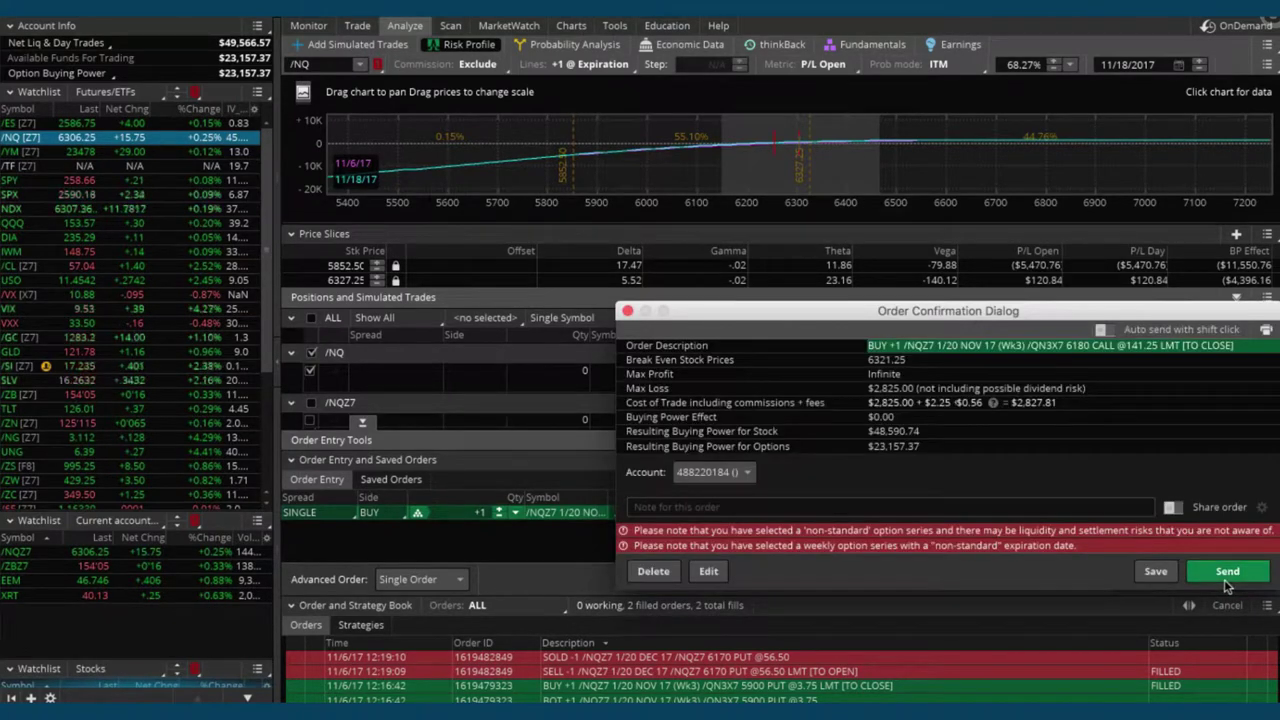
left_click(1228, 571)
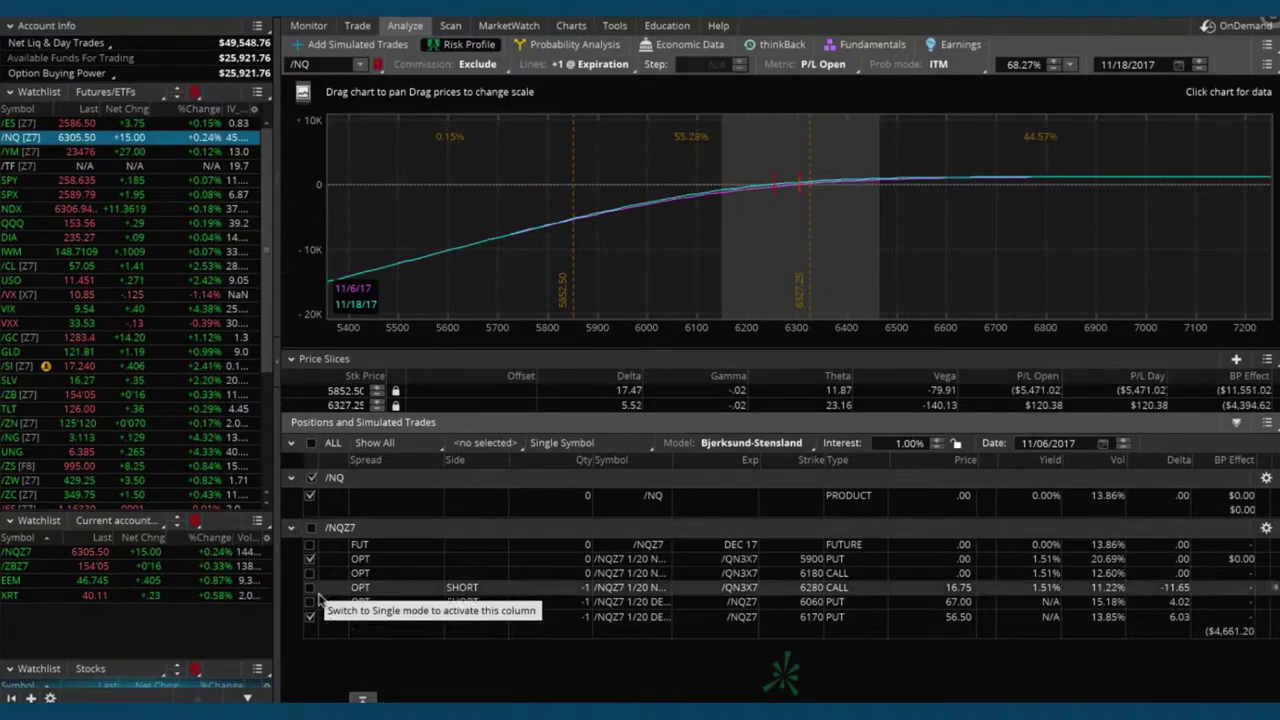
Create an order to sell a single 6180 call from the 39-day DEC 17 expiration in the /NQZ7 option chain
mouse_move(356, 27)
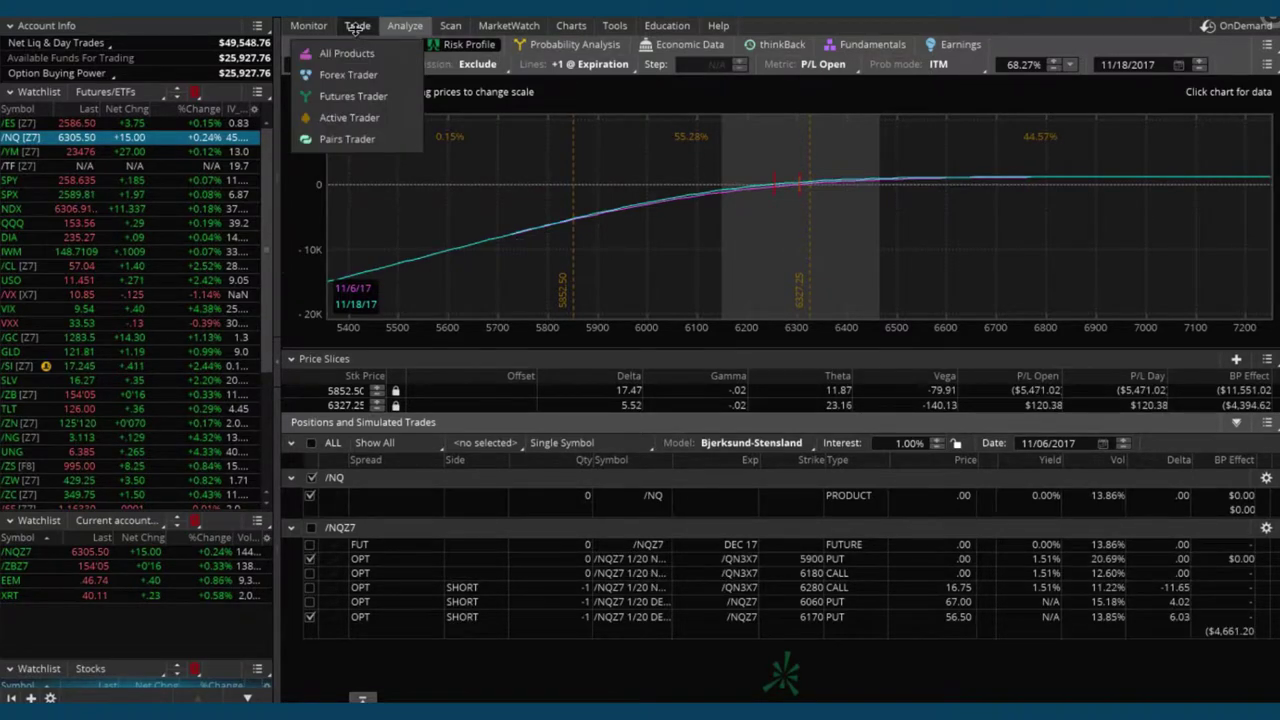
left_click(356, 27)
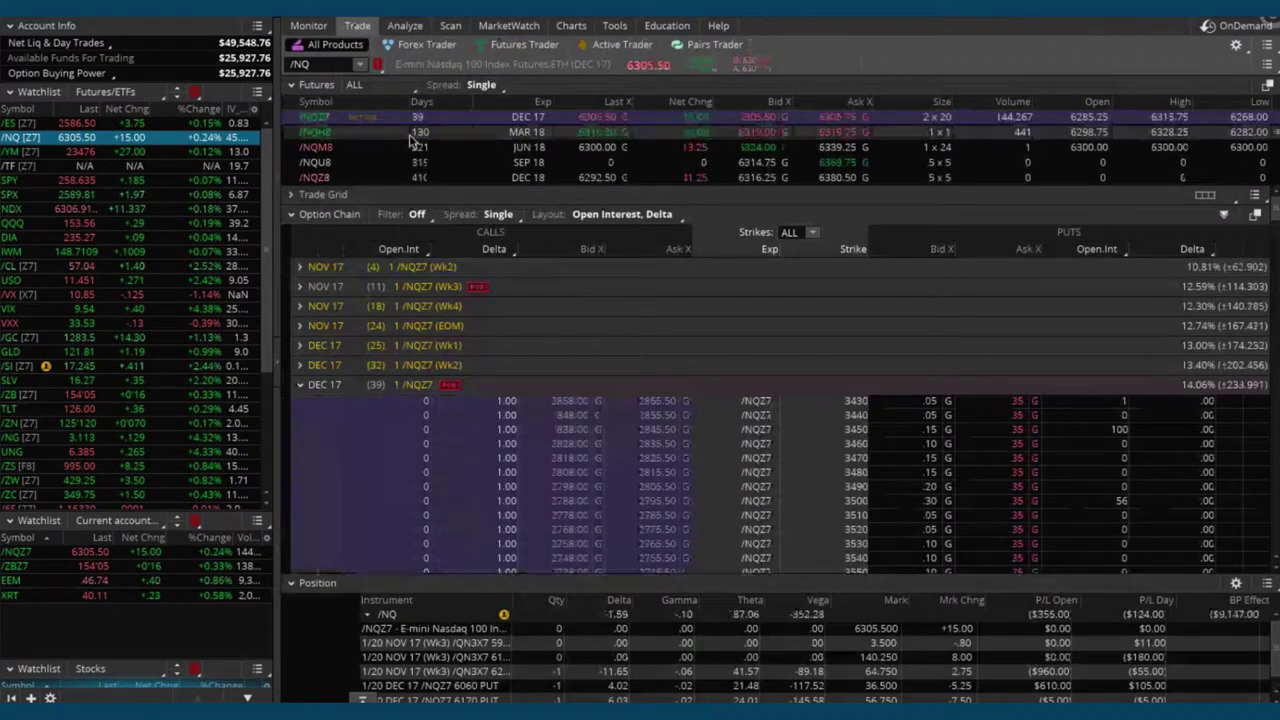
scroll(785, 447, "down", 3)
scroll(785, 447, "down", 10)
scroll(785, 447, "down", 4)
scroll(785, 447, "down", 20)
scroll(785, 447, "down", 9)
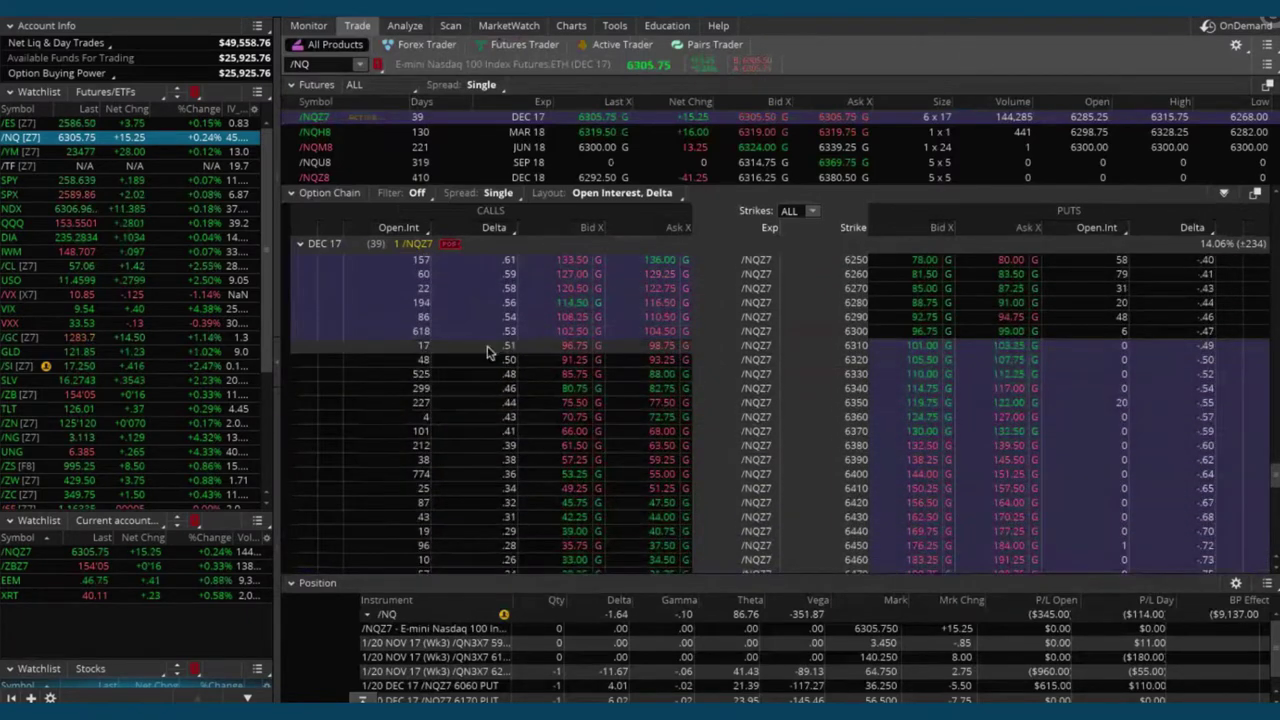
scroll(775, 365, "up", 4)
scroll(775, 365, "up", 1)
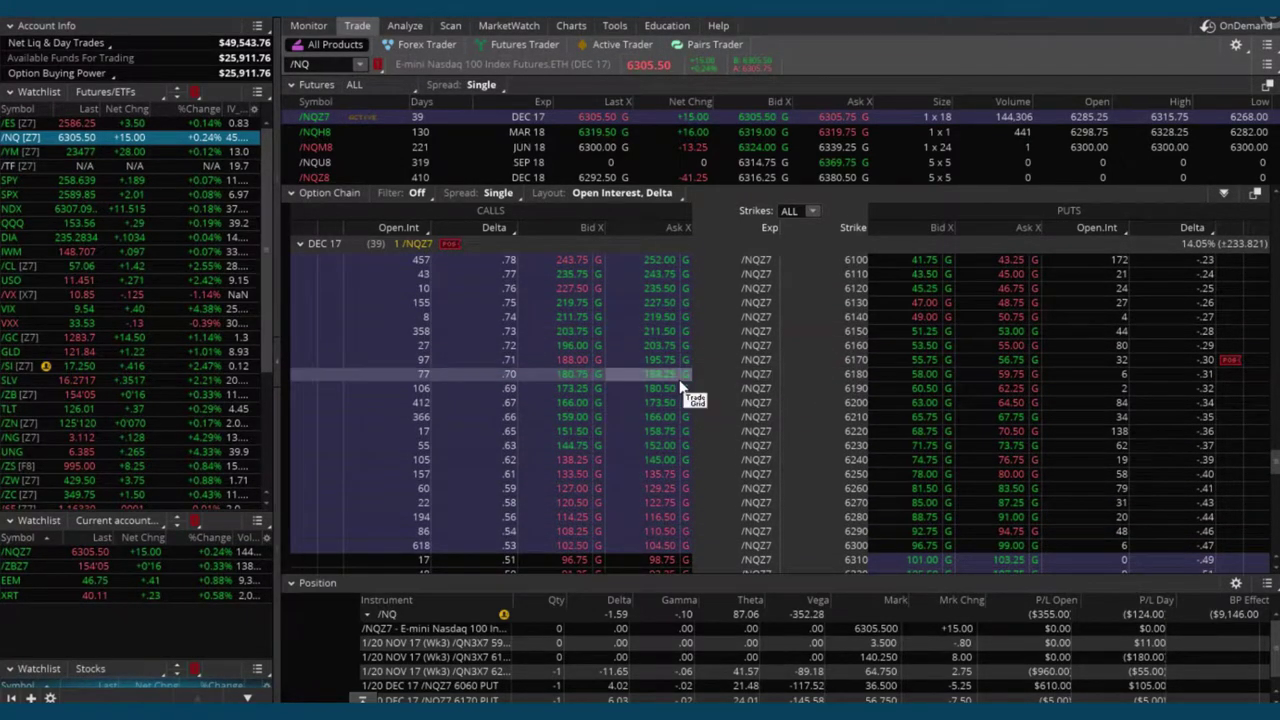
left_click(488, 376)
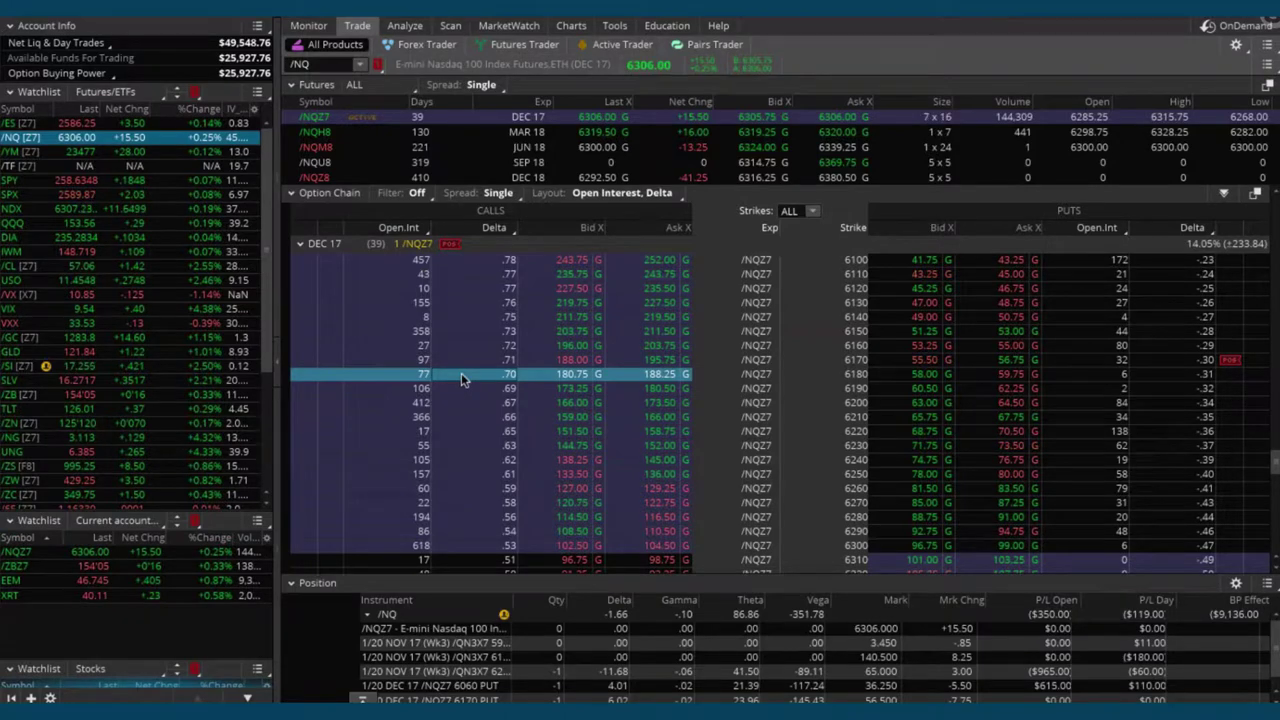
right_click(461, 377)
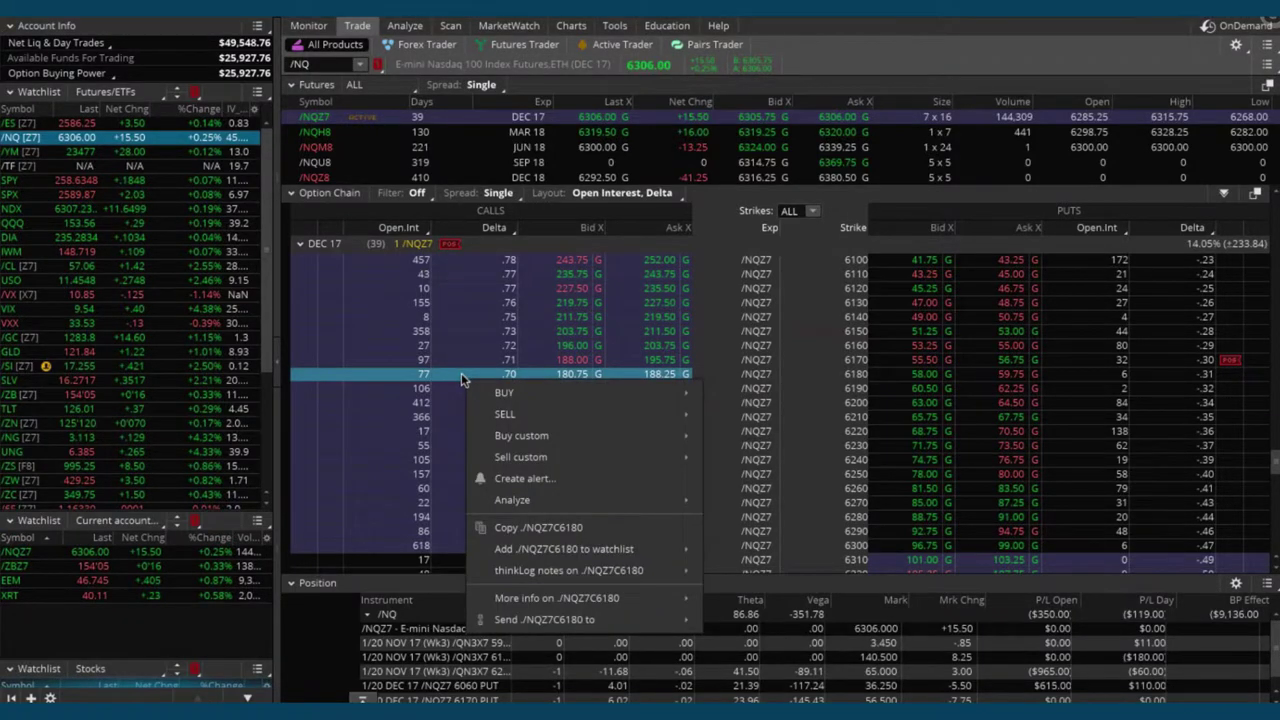
mouse_move(507, 396)
mouse_move(564, 416)
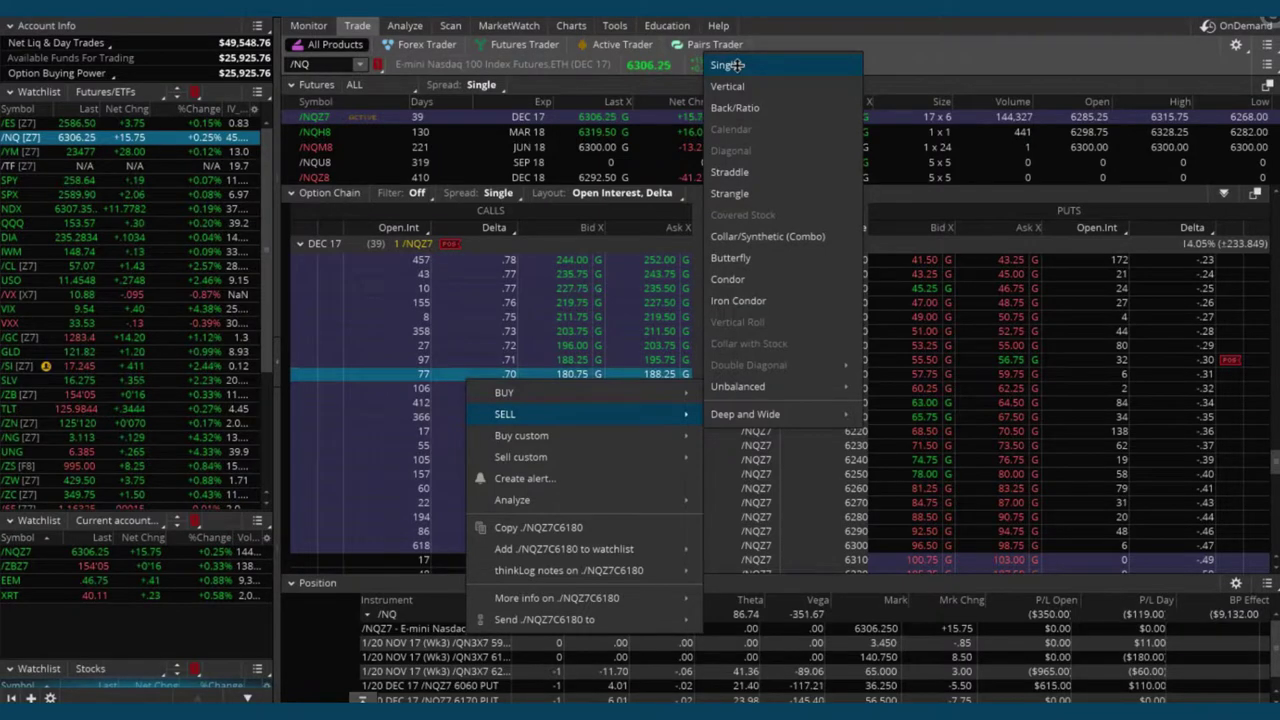
left_click(728, 65)
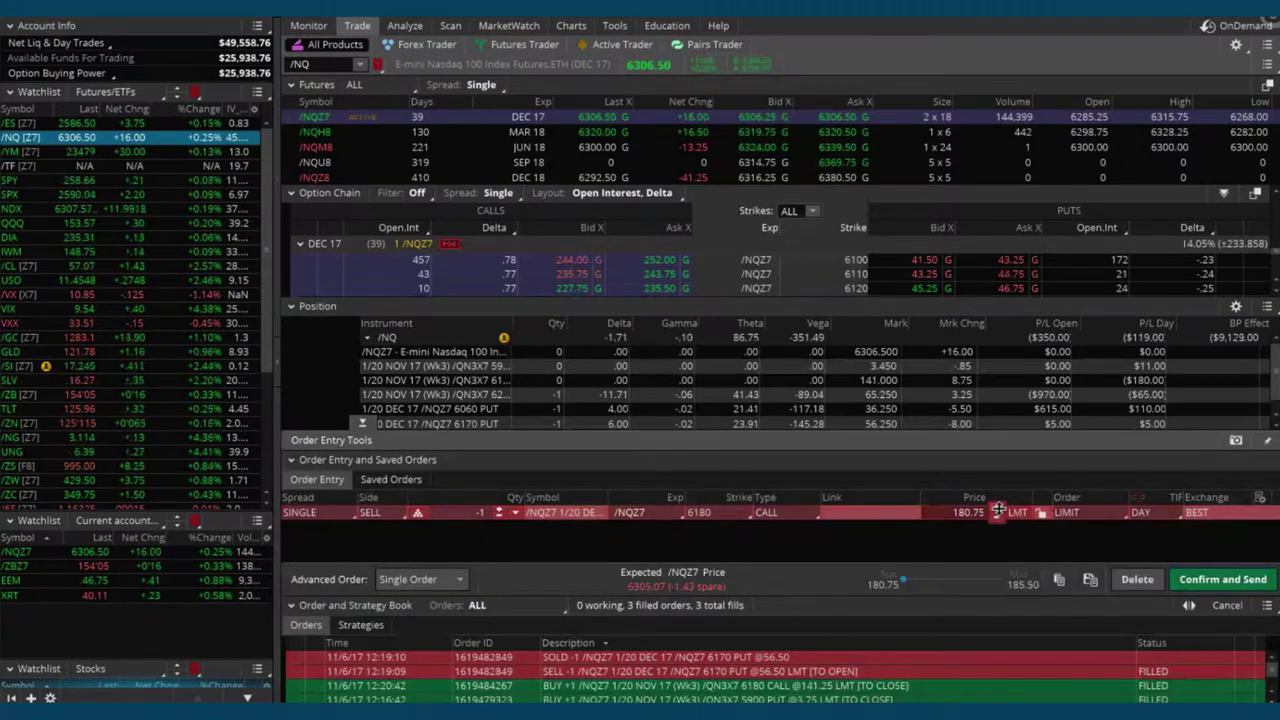
Set the December 6180 call sell order's limit price to 184.75 and send the order
left_click(998, 508)
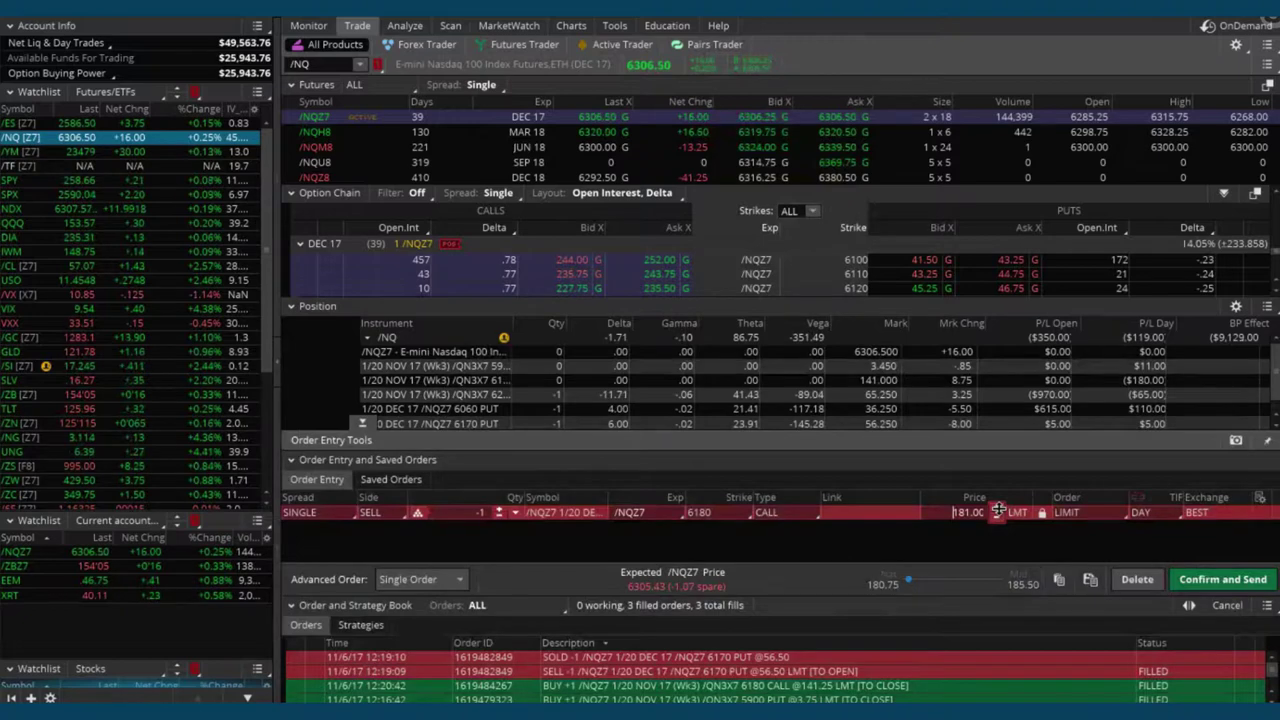
scroll(998, 508, "up", 8)
scroll(998, 510, "up", 9)
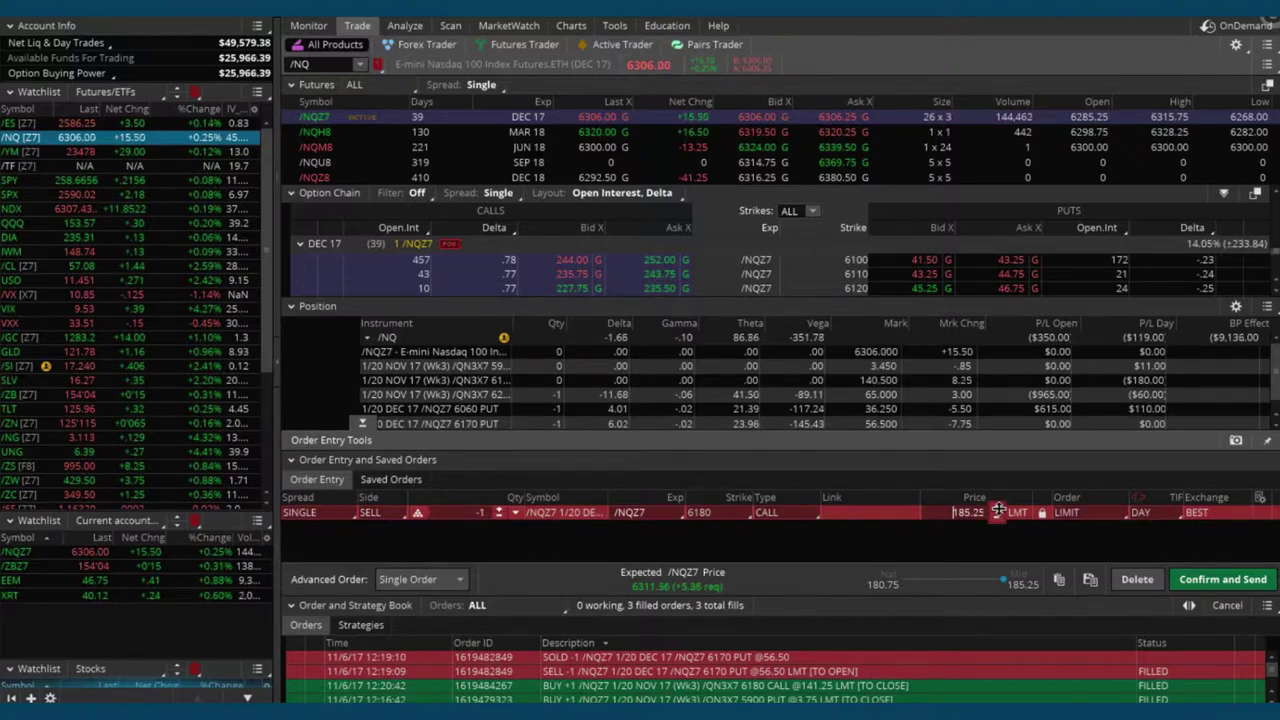
left_click(997, 518)
left_click(997, 518)
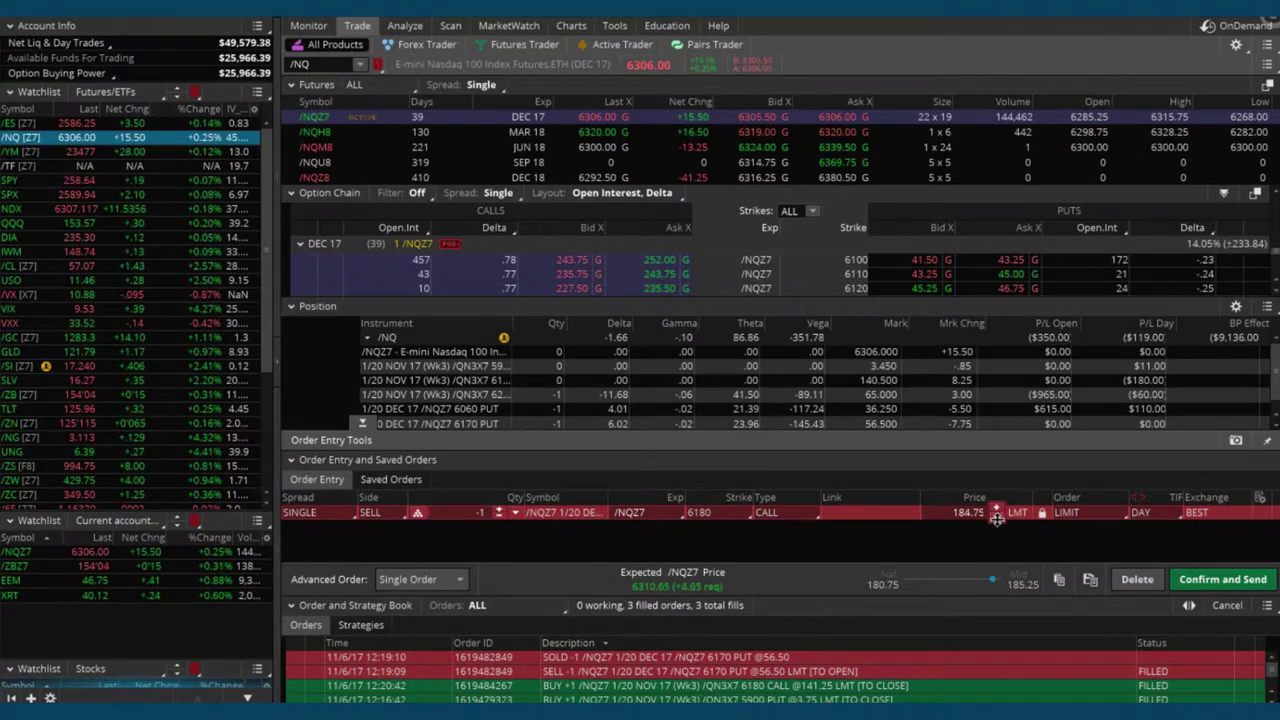
left_click(1226, 590)
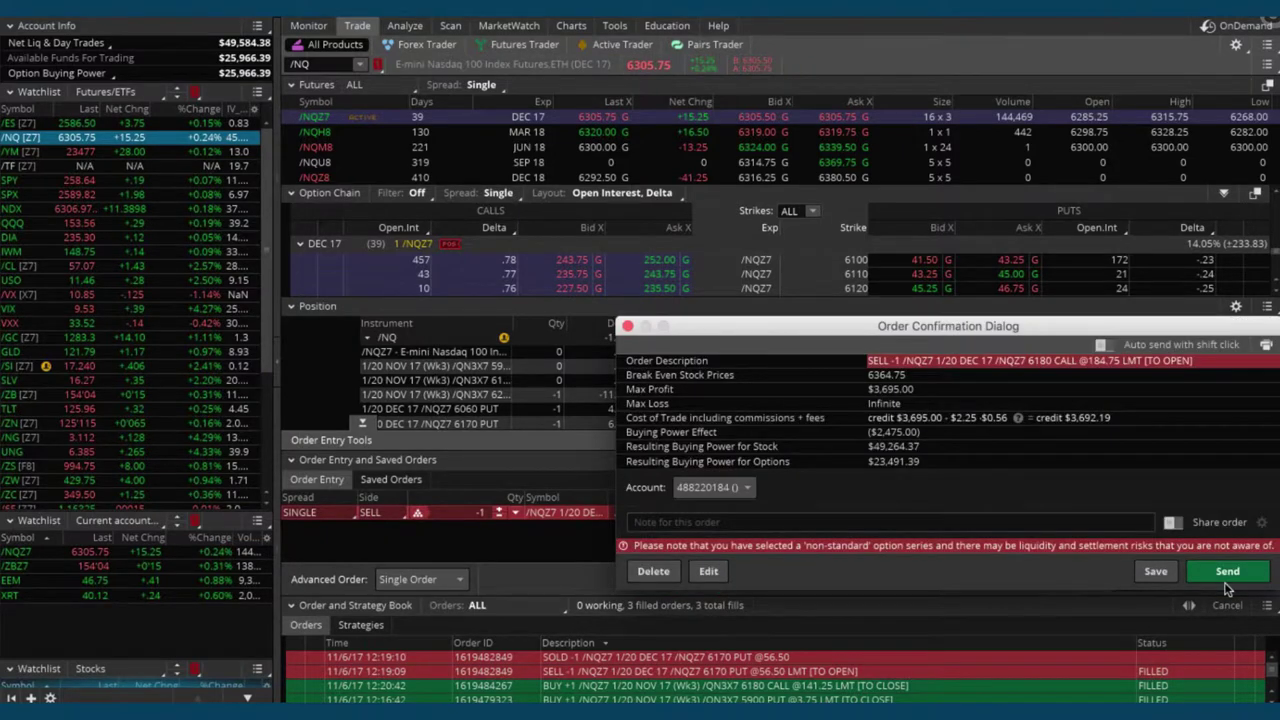
left_click(1227, 577)
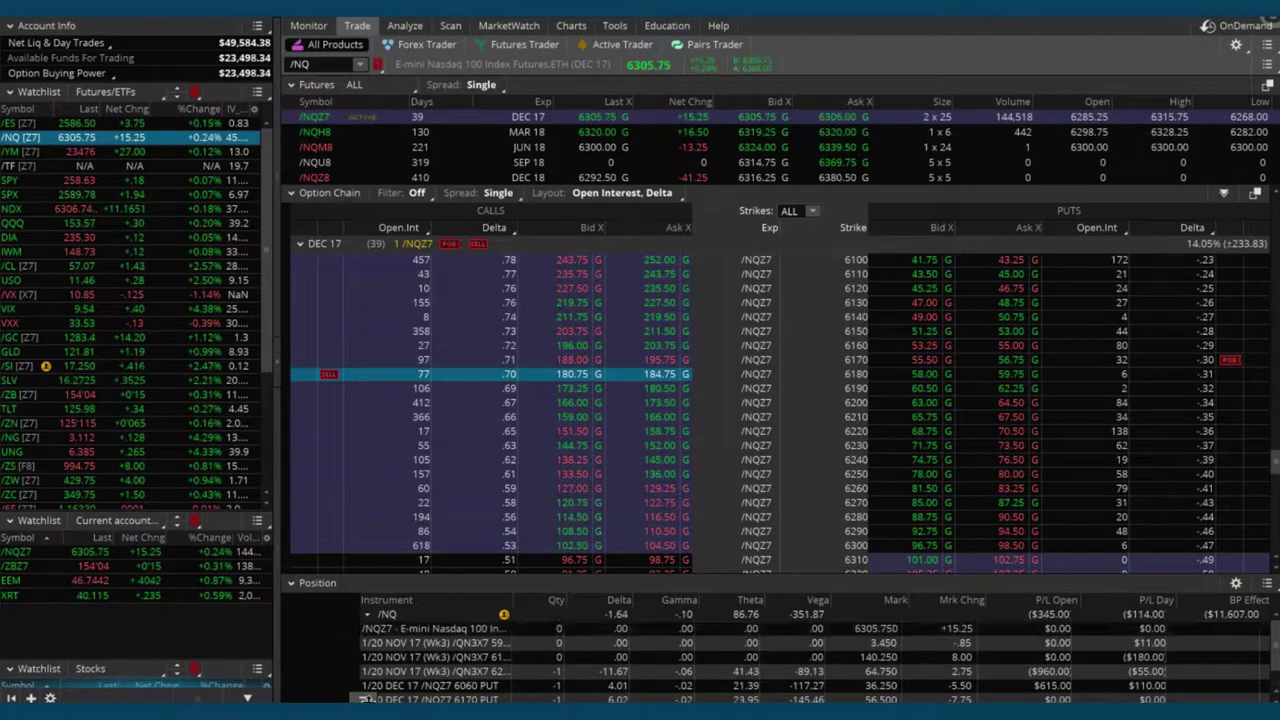
Try to replace the working December 6180 call sell order with one at a 184.25 limit price, and dismiss the confirmation
left_click(364, 699)
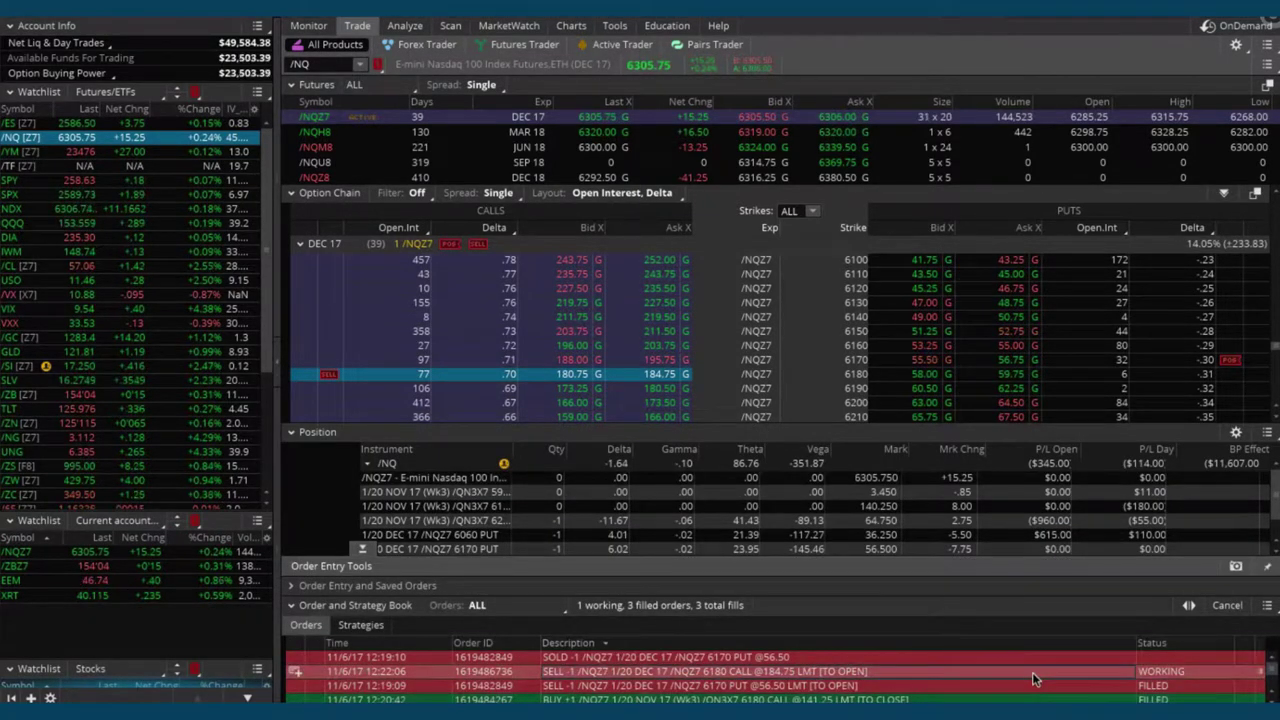
right_click(1034, 679)
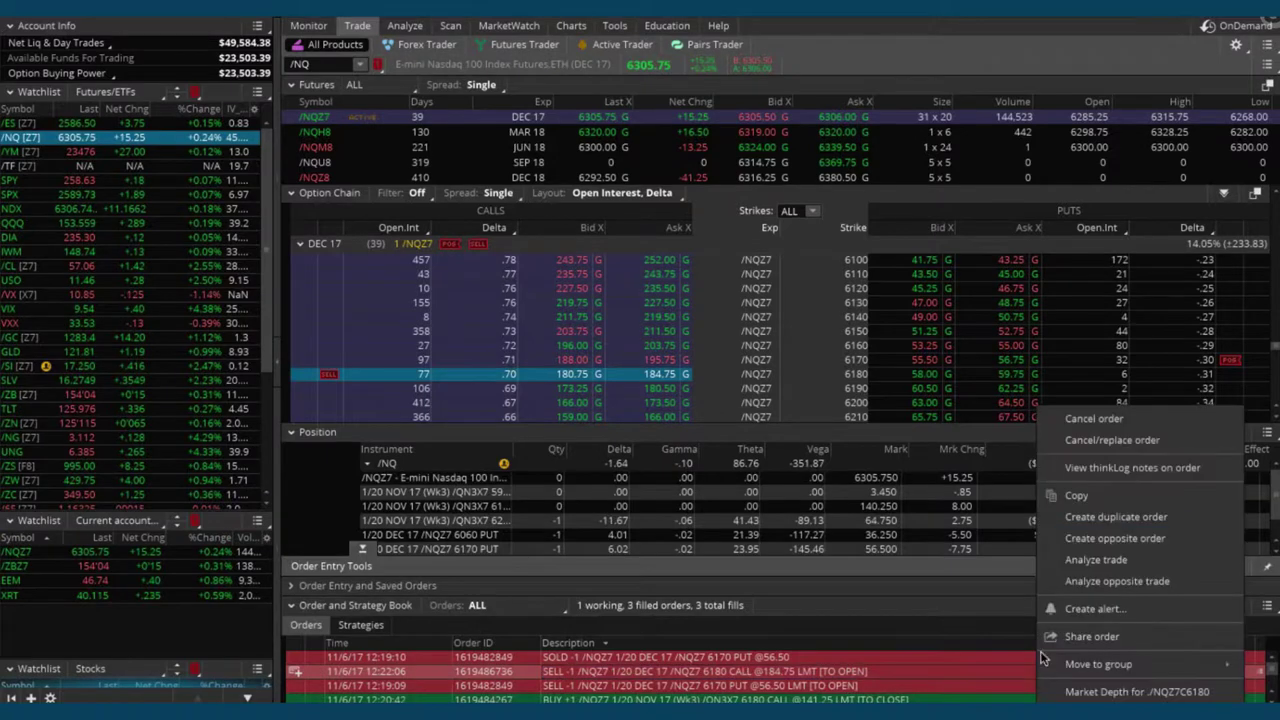
left_click(1116, 449)
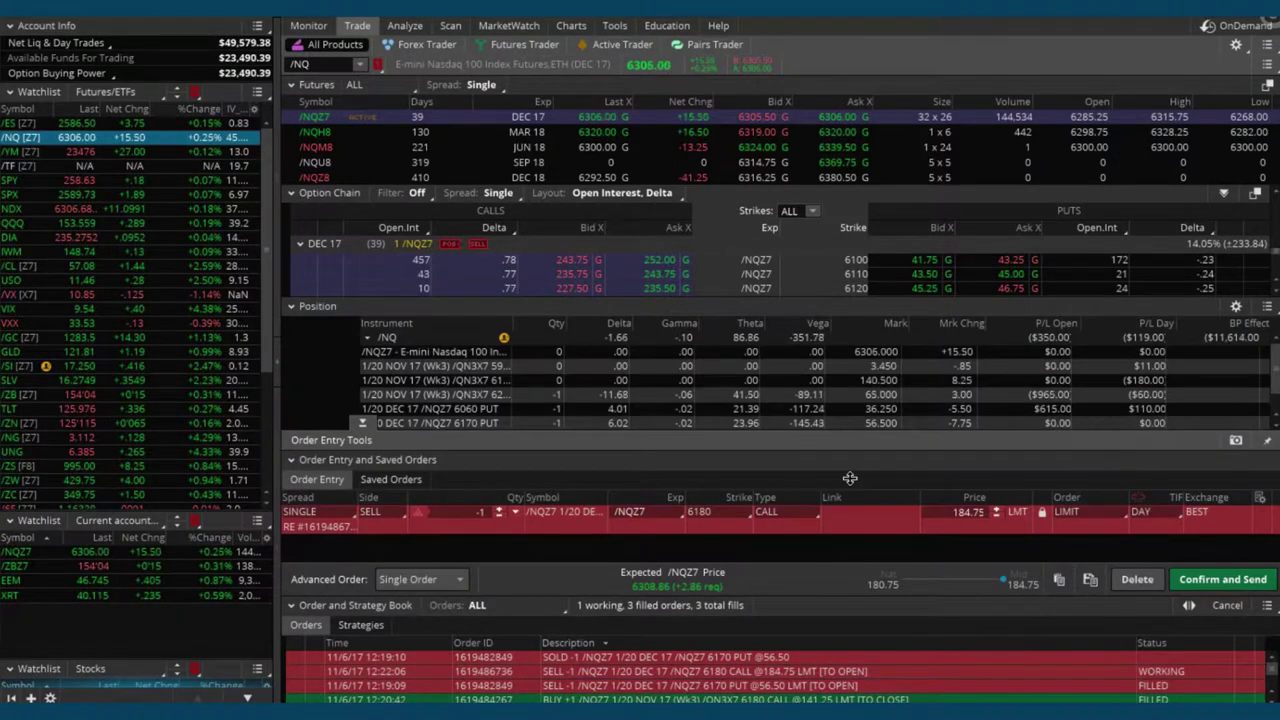
left_click(997, 515)
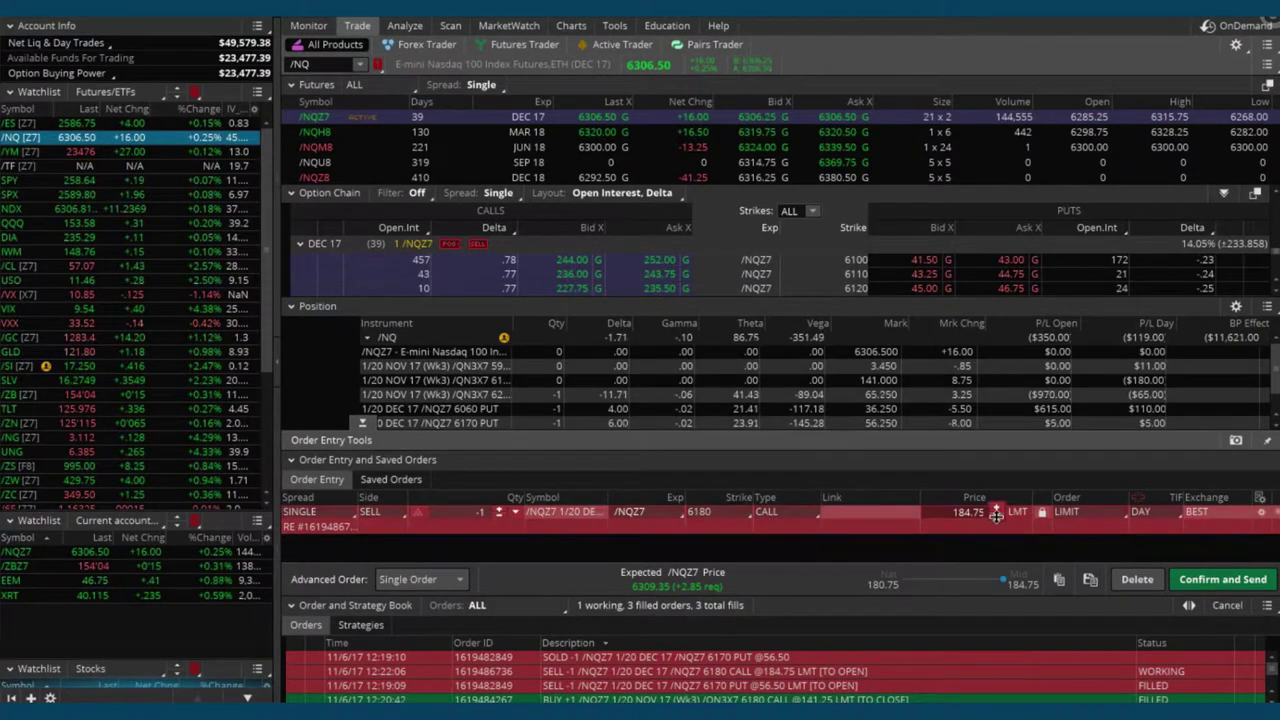
left_click(997, 515)
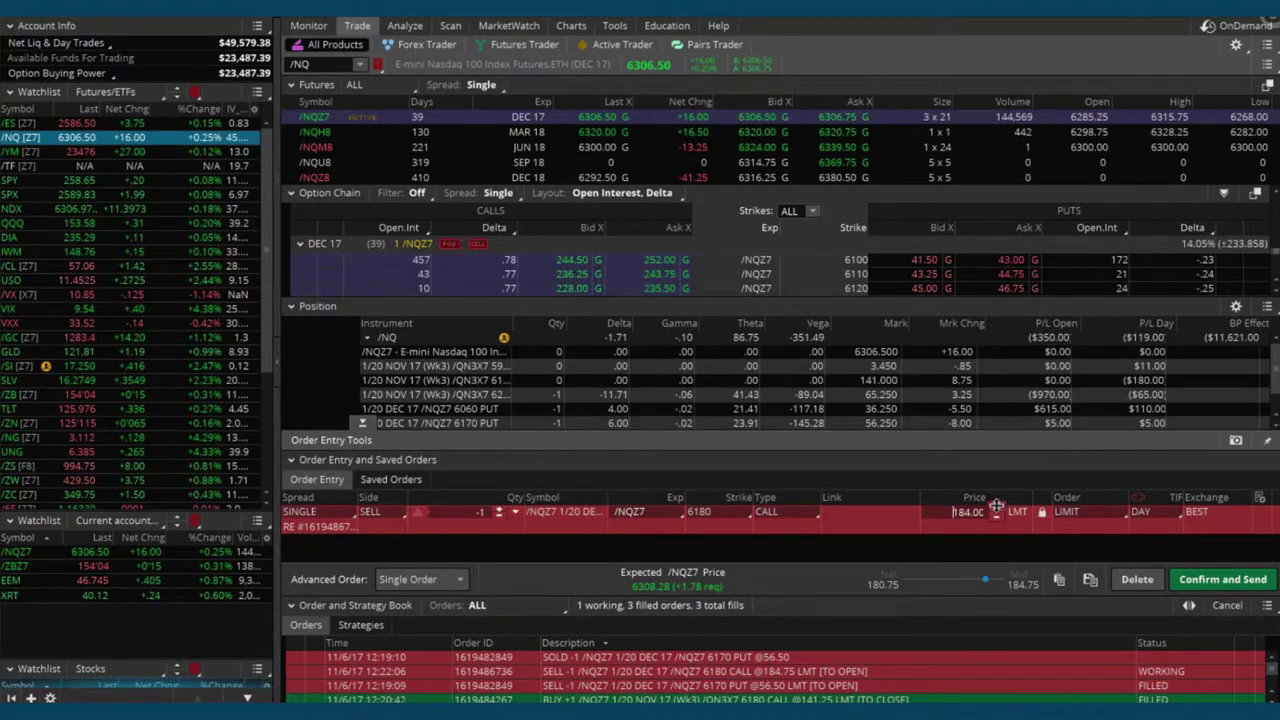
left_click(1219, 582)
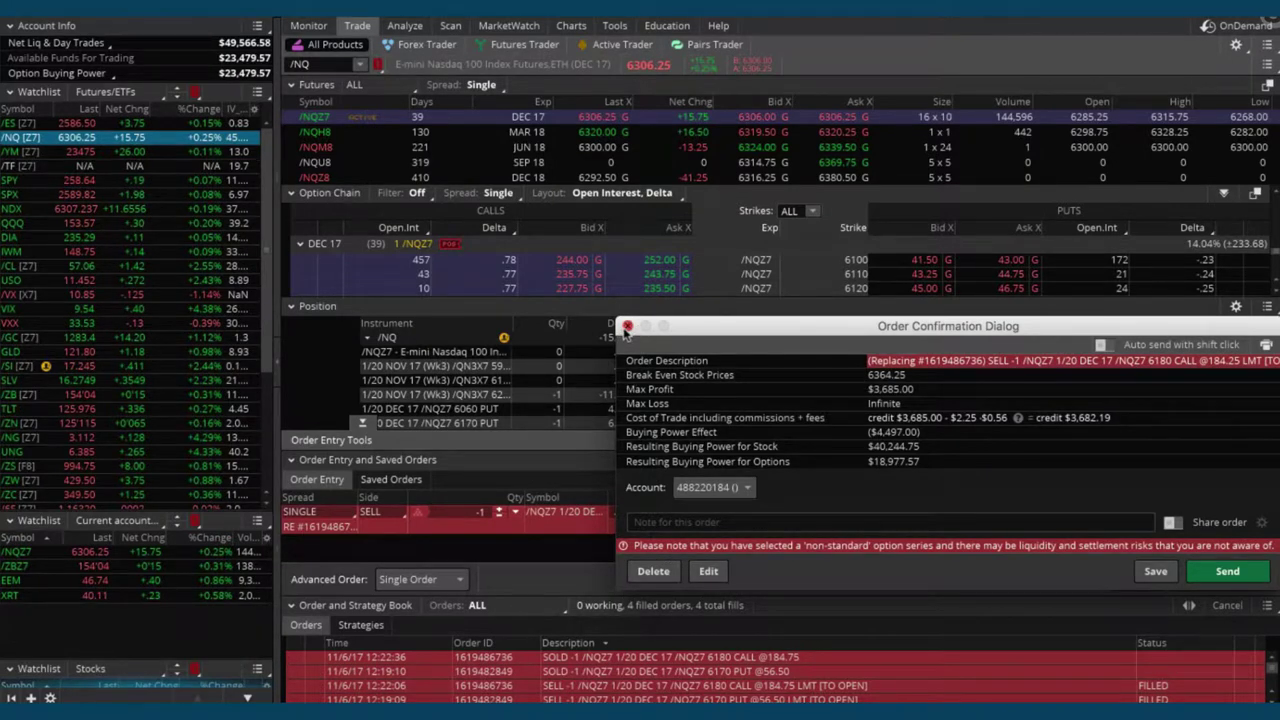
left_click(627, 327)
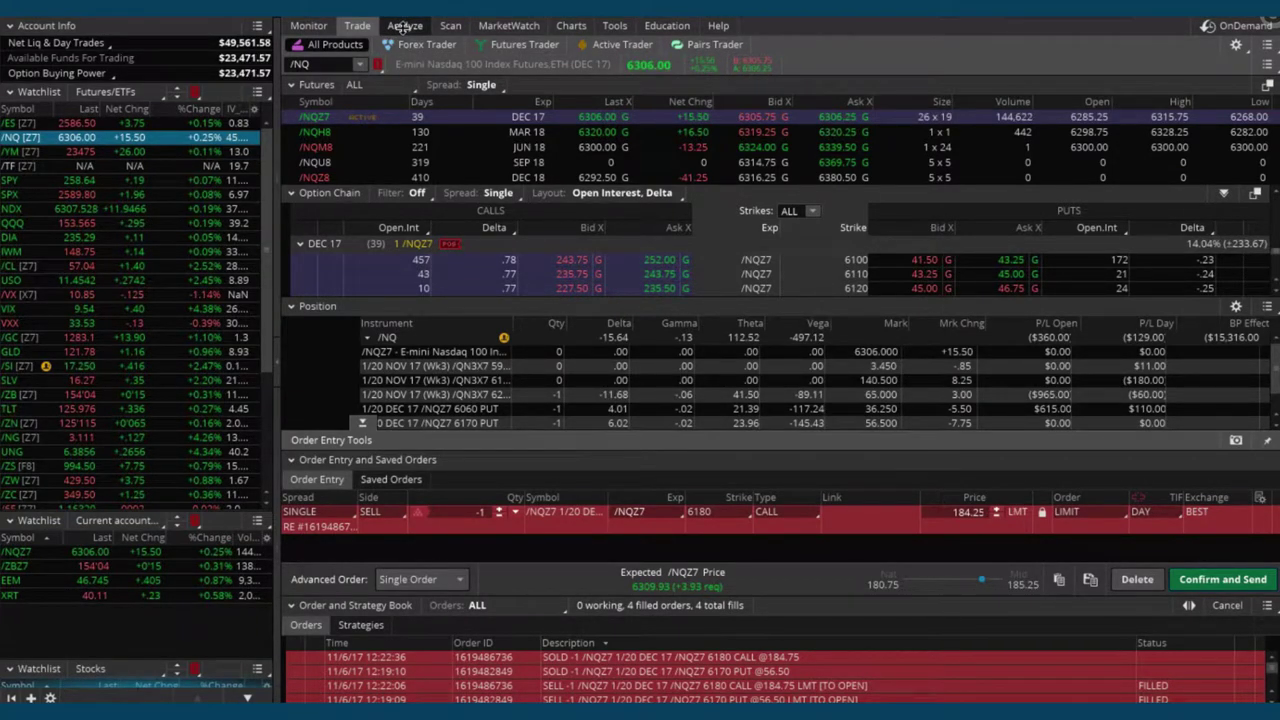
Return to the /NQ risk profile and exclude the November 5900 put from the plotted positions
left_click(404, 27)
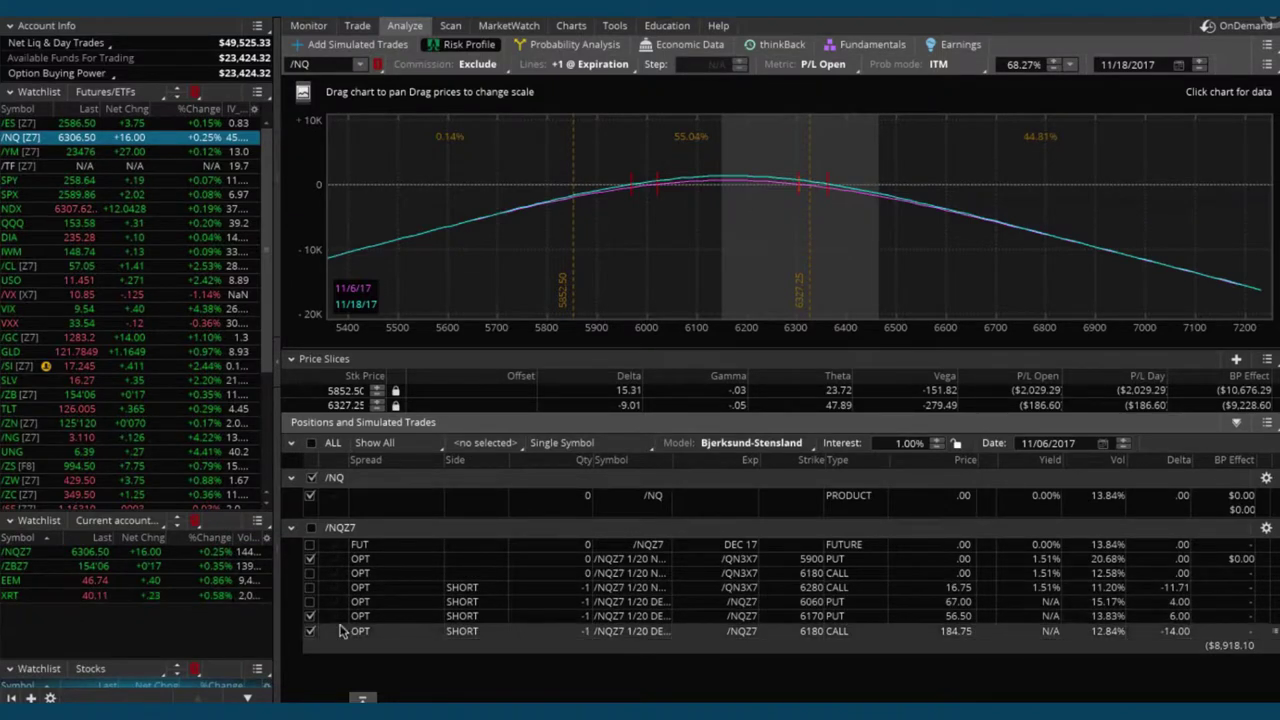
left_click(310, 560)
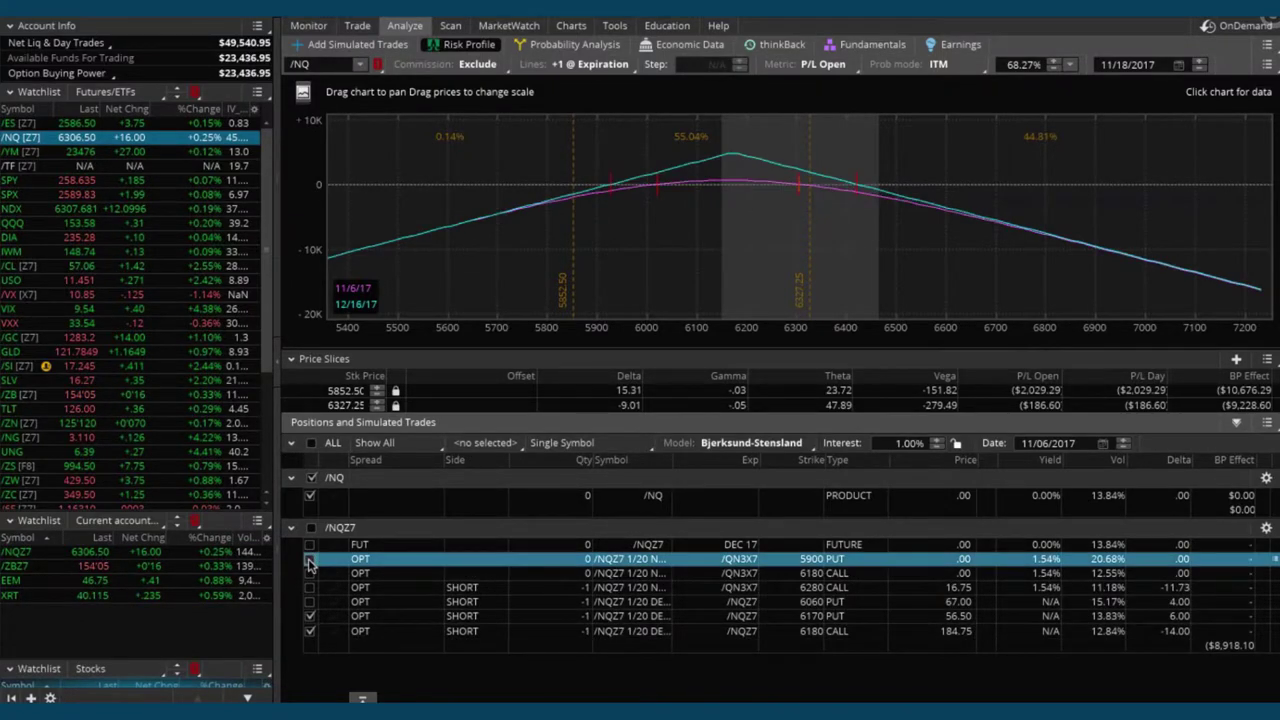
left_click(310, 617)
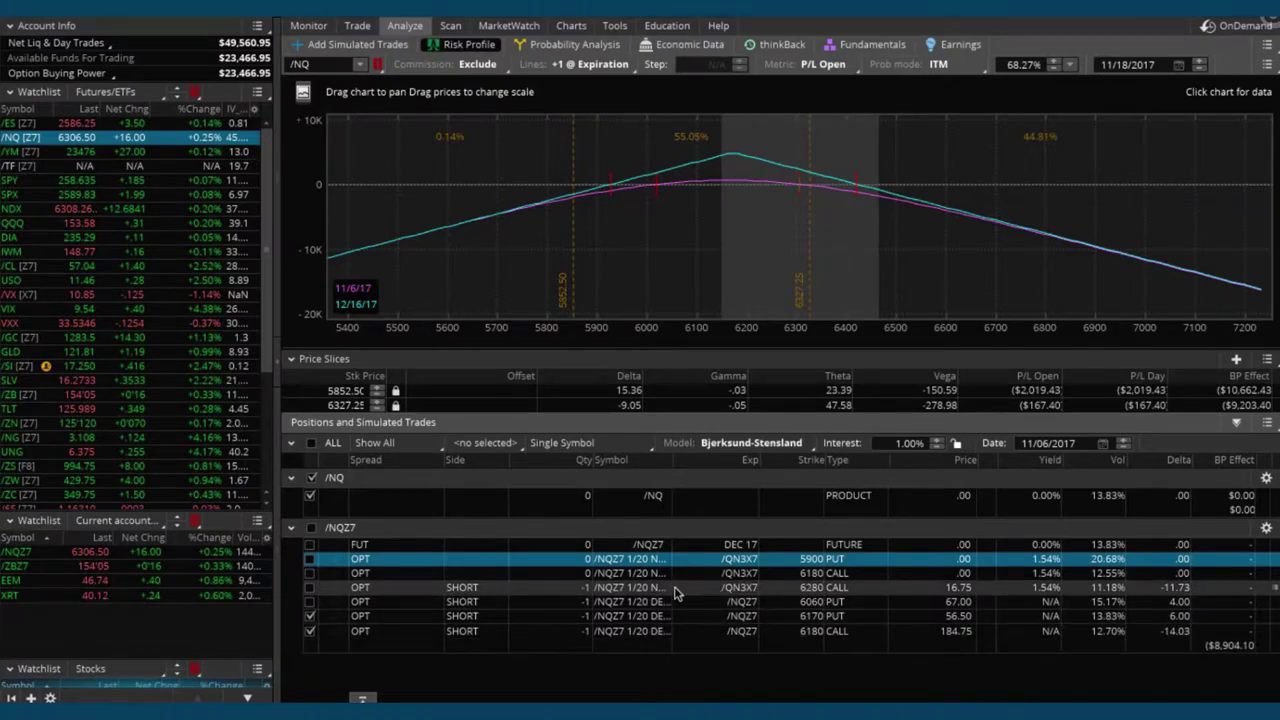
Create a closing buy order for the short 6280 call of the NOV 17 (Wk3) expiration from the risk profile positions
left_click(521, 592)
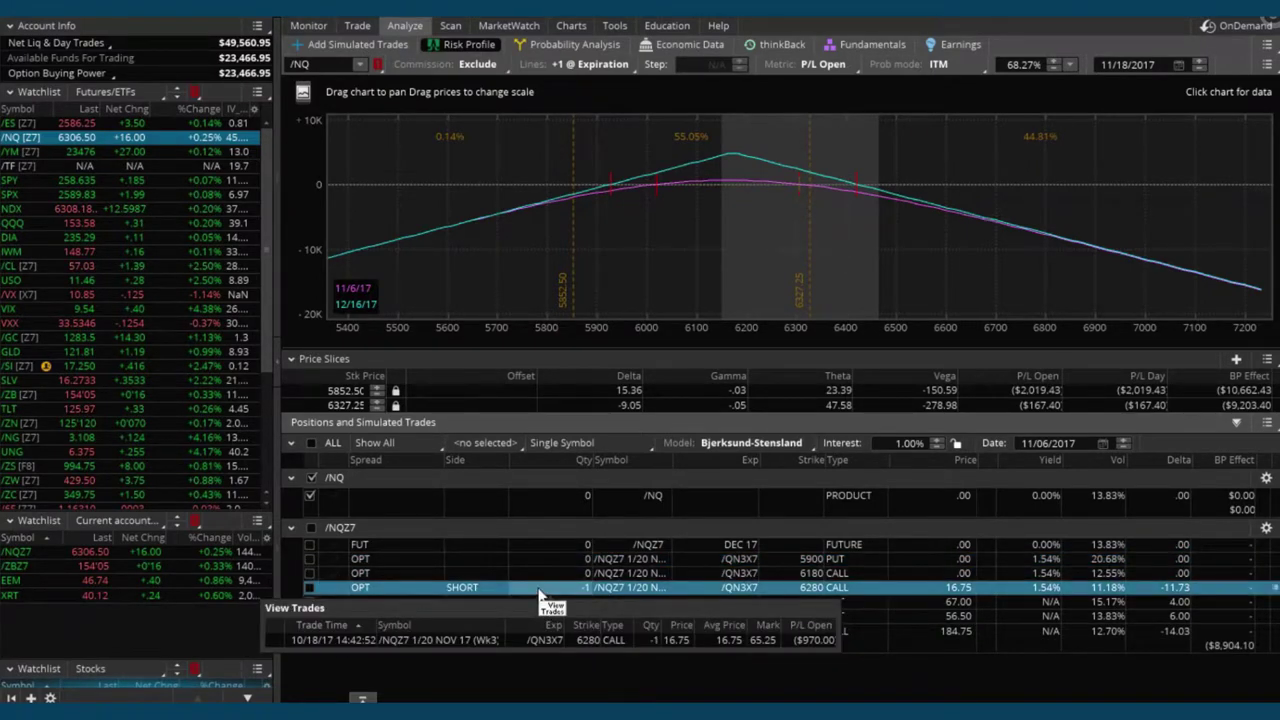
right_click(537, 587)
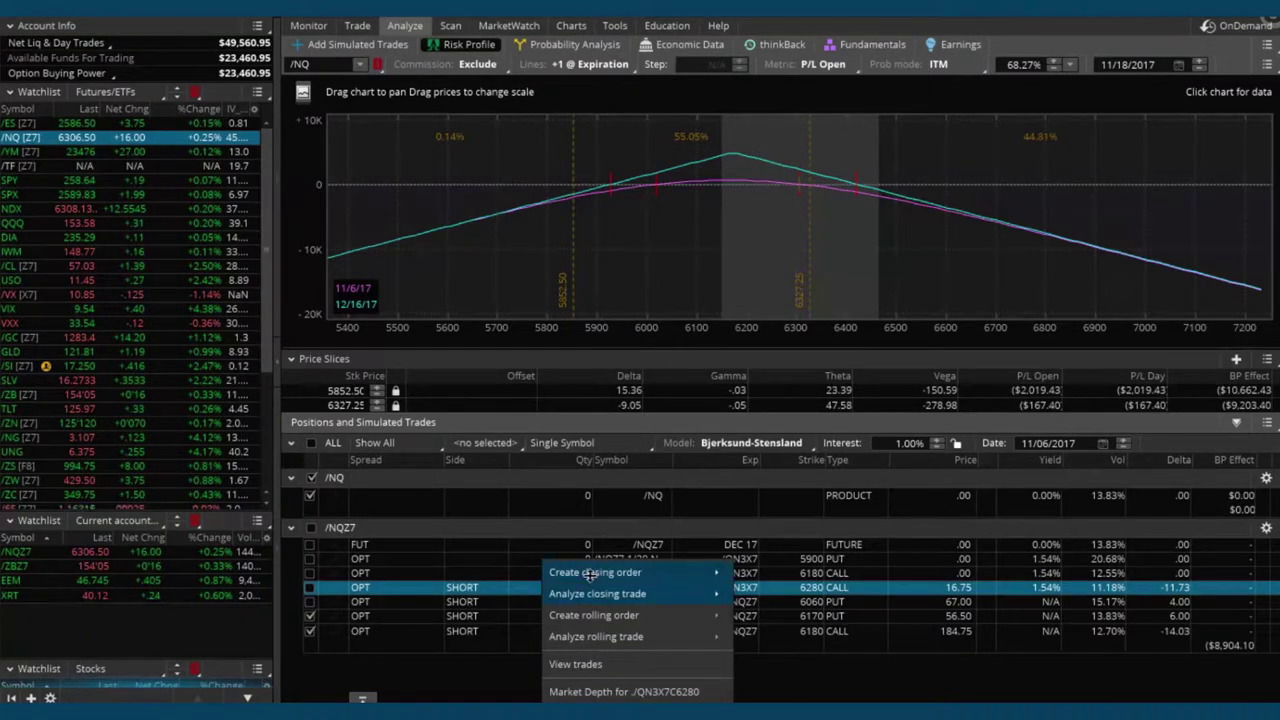
left_click(808, 588)
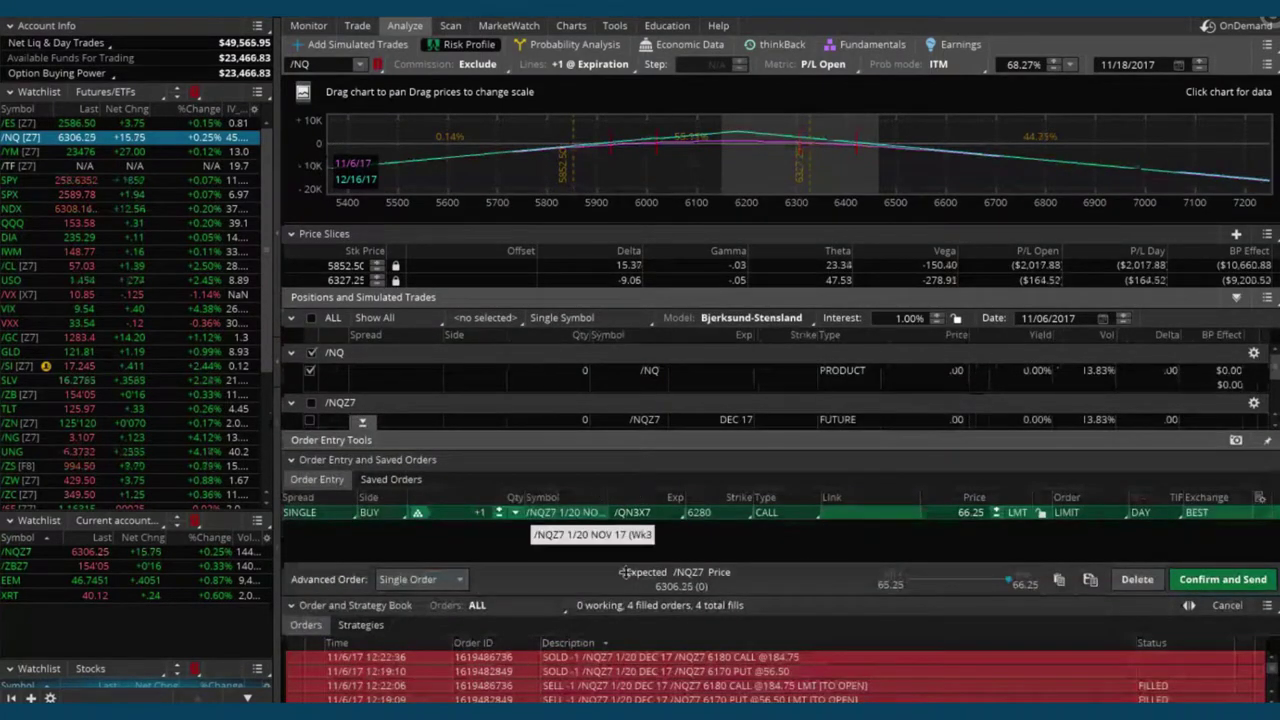
Set the 6280 call closing order's limit price to 65.75 and send the order
left_click(995, 515)
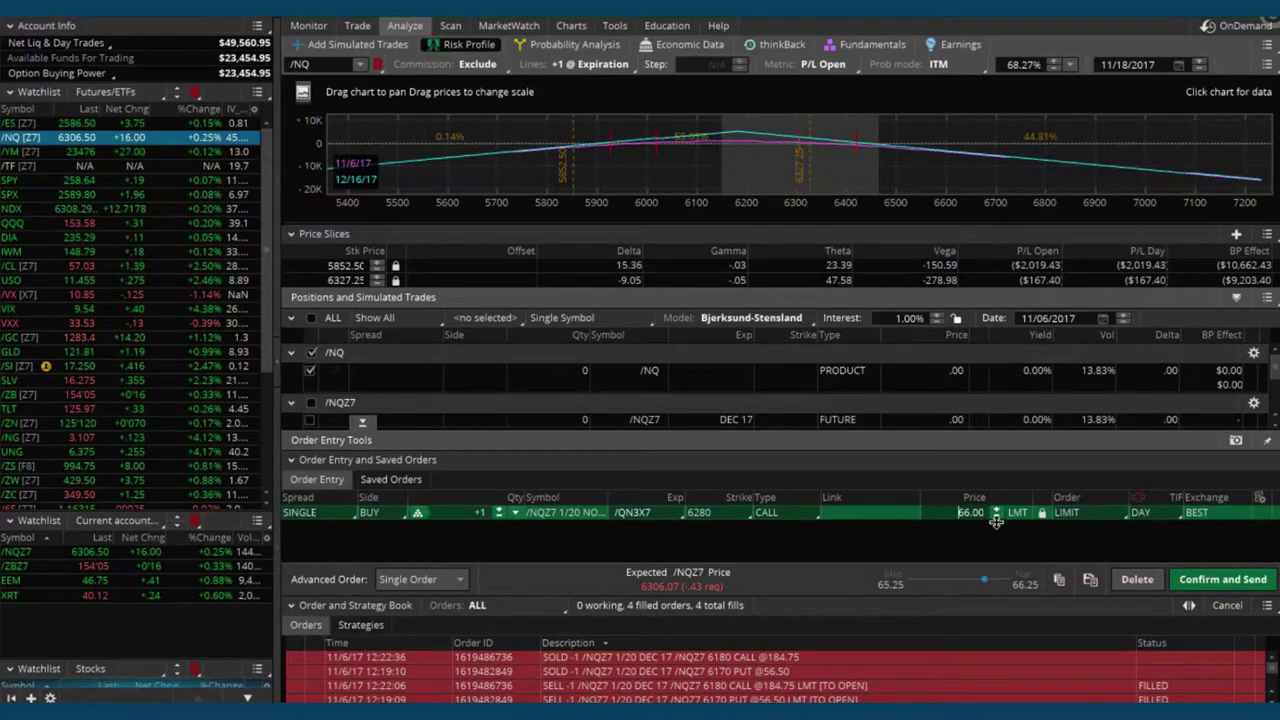
left_click(995, 515)
left_click(995, 509)
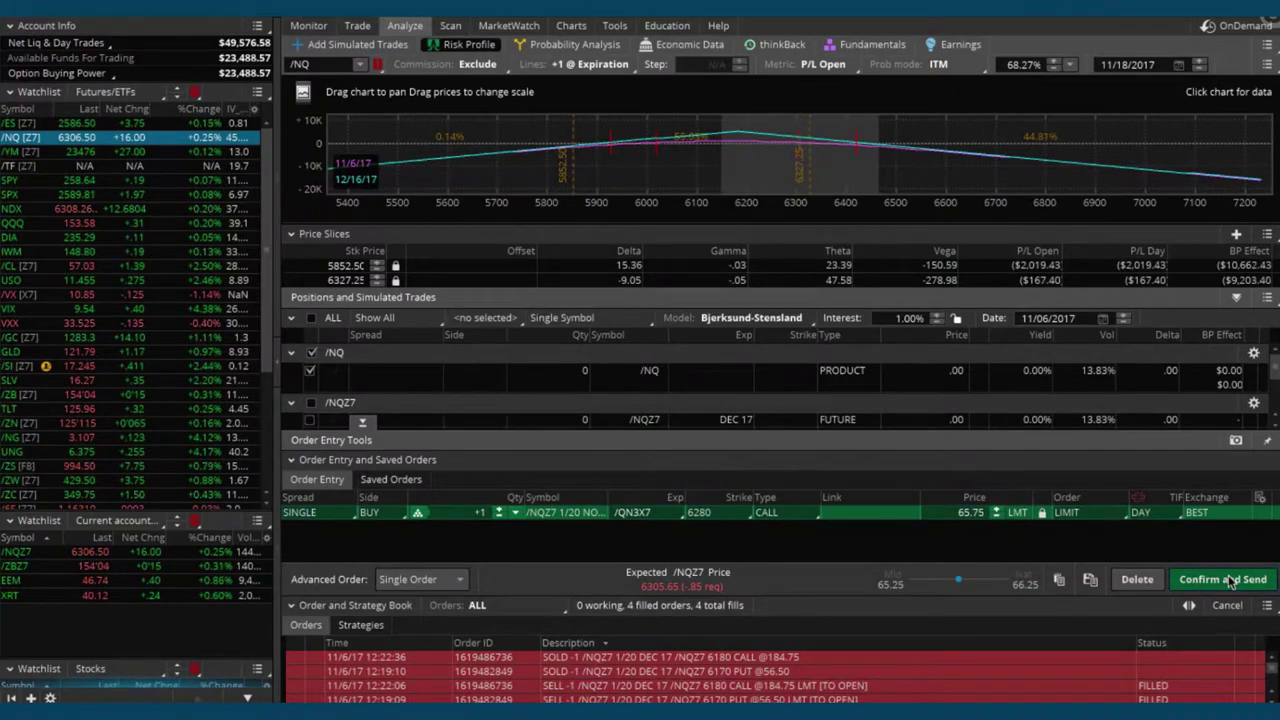
left_click(1230, 581)
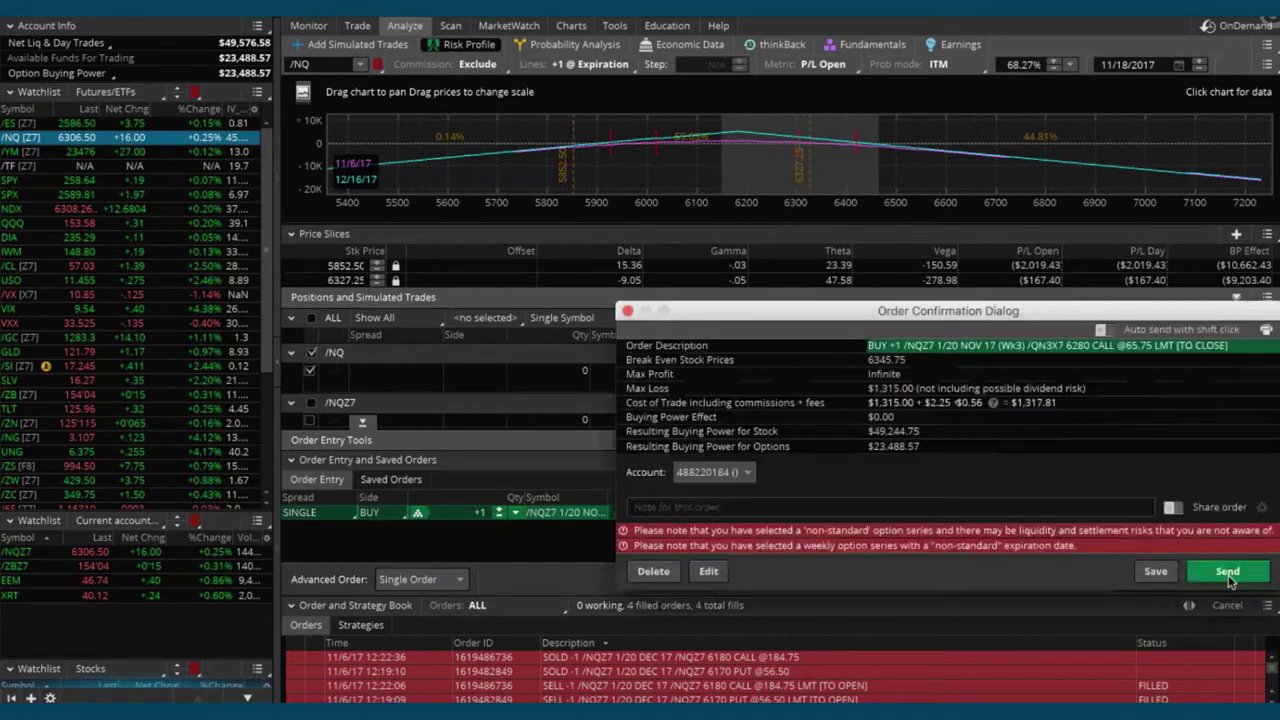
left_click(1230, 572)
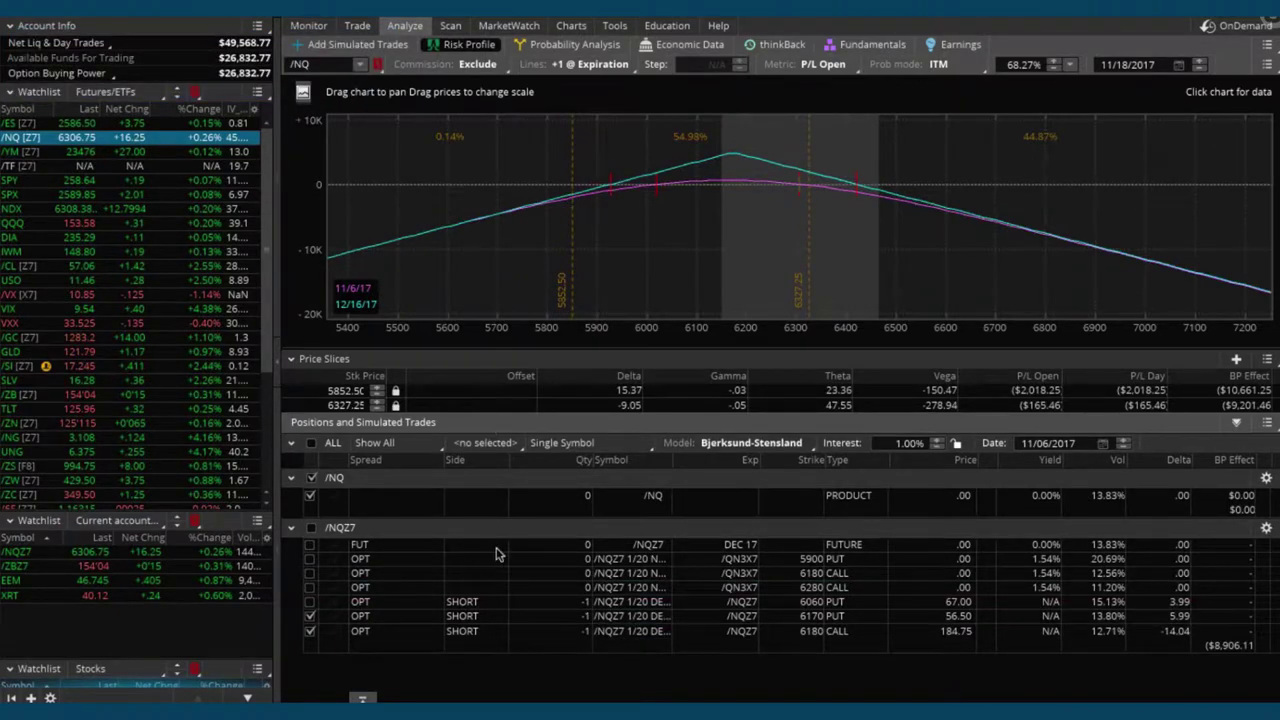
Create a single sell order for the December 6280 call from the /NQ option chain
mouse_move(364, 33)
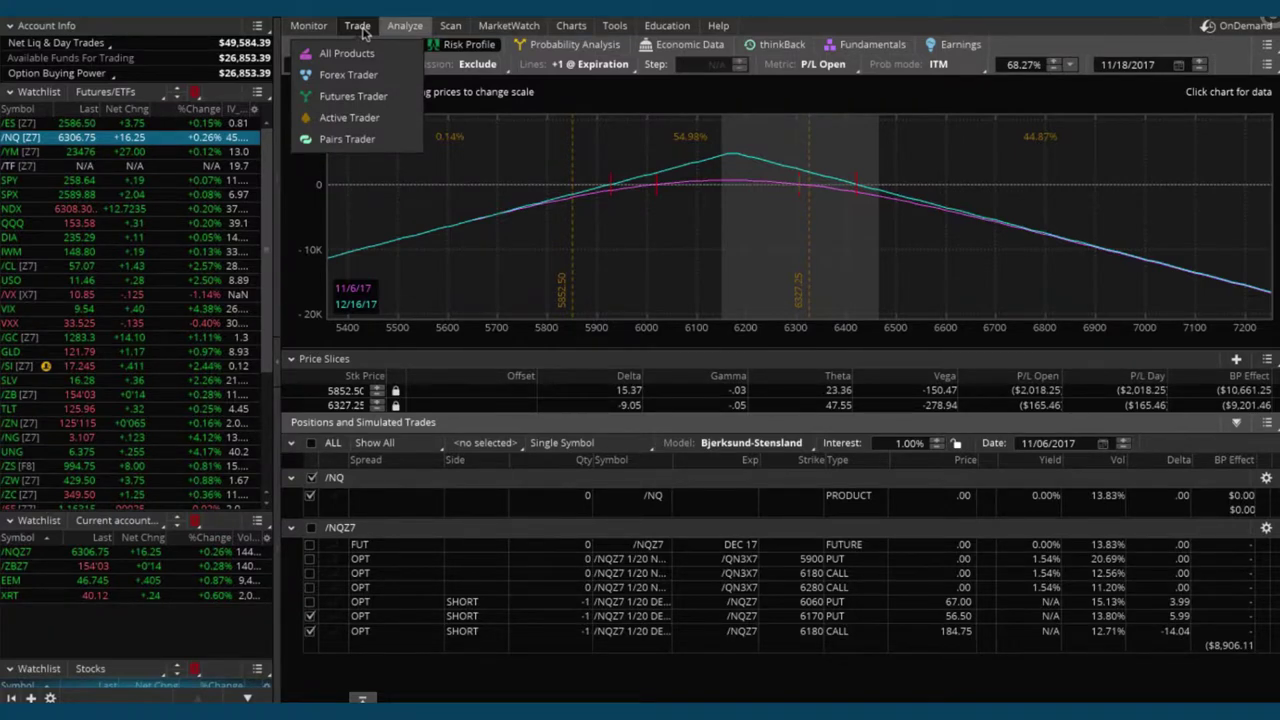
left_click(363, 30)
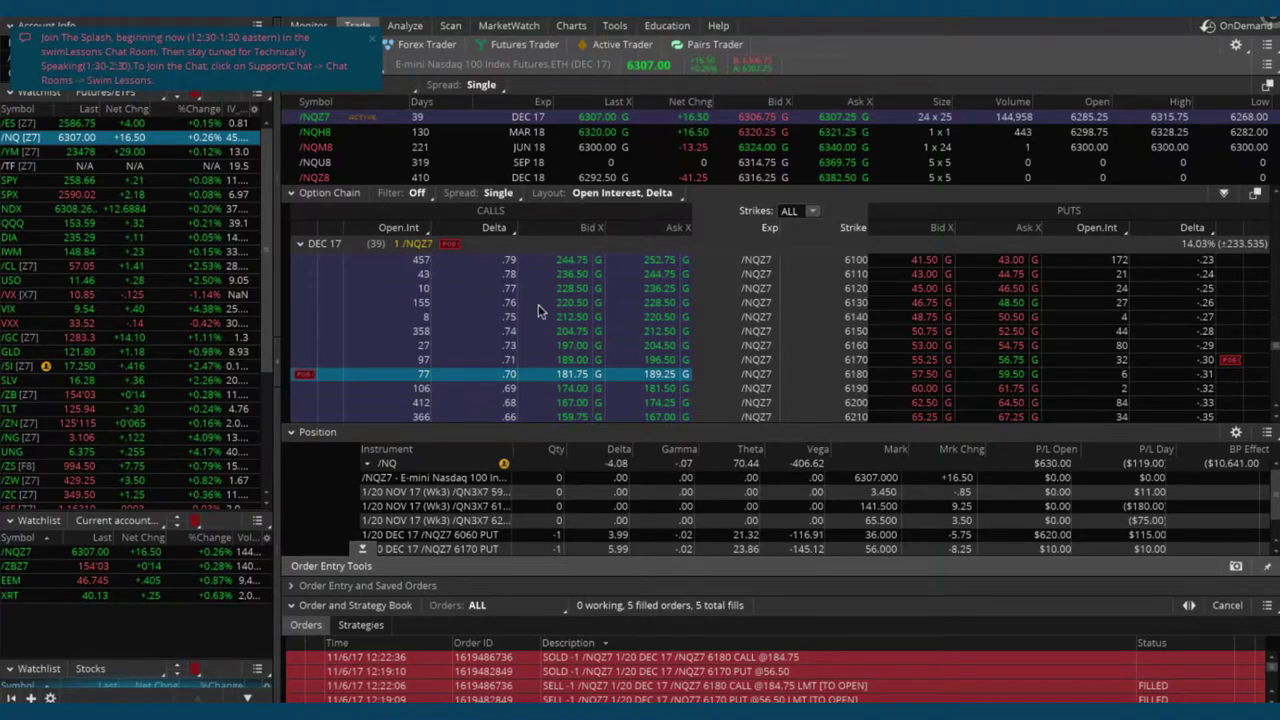
scroll(544, 300, "down", 1)
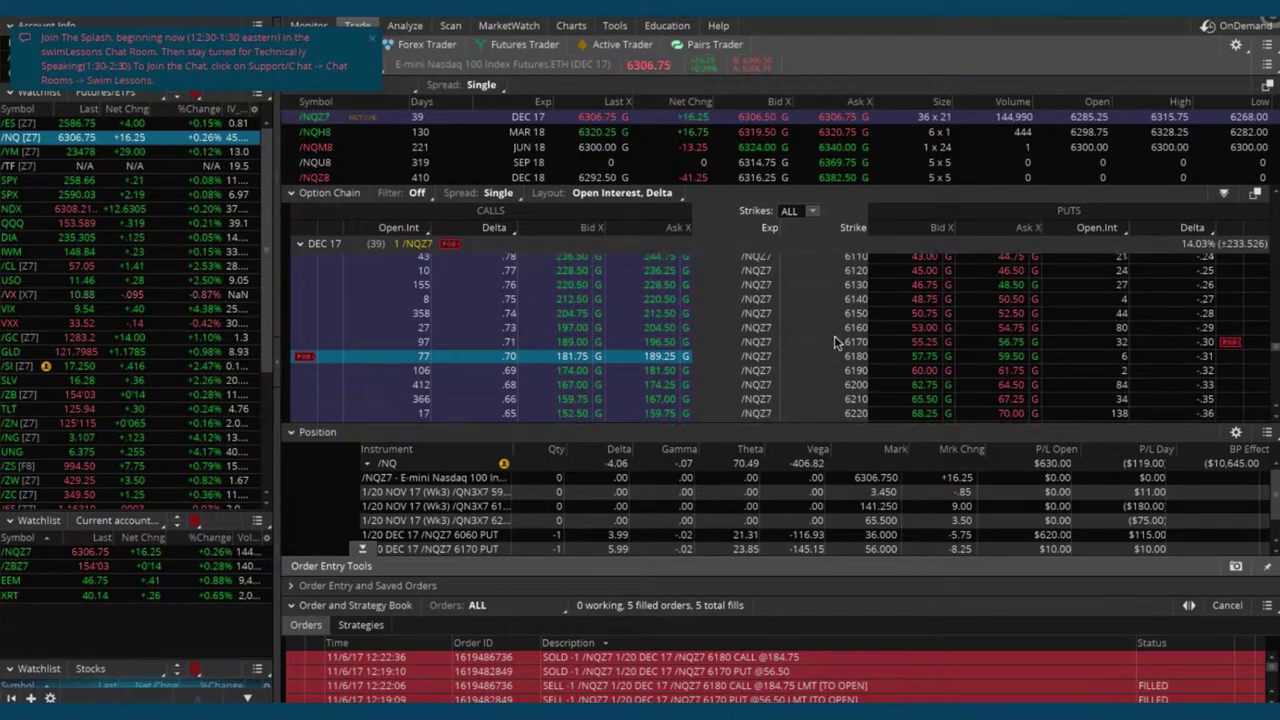
scroll(834, 342, "down", 7)
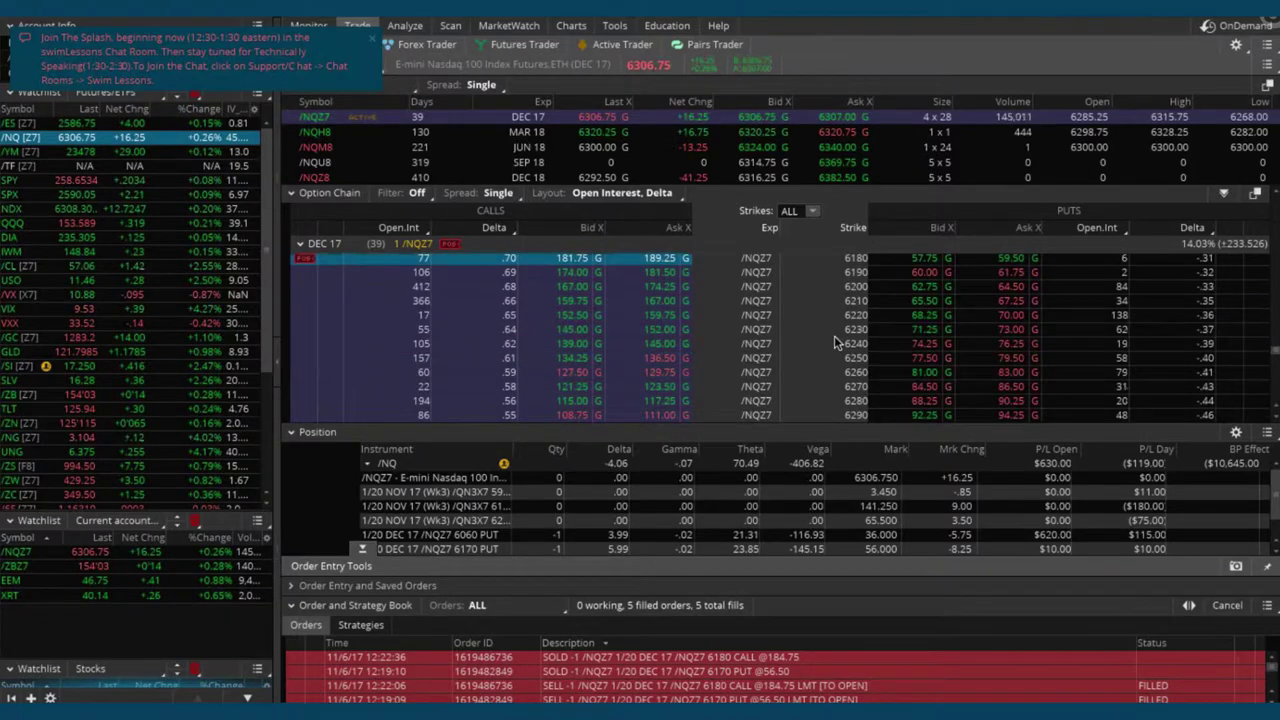
scroll(834, 342, "down", 2)
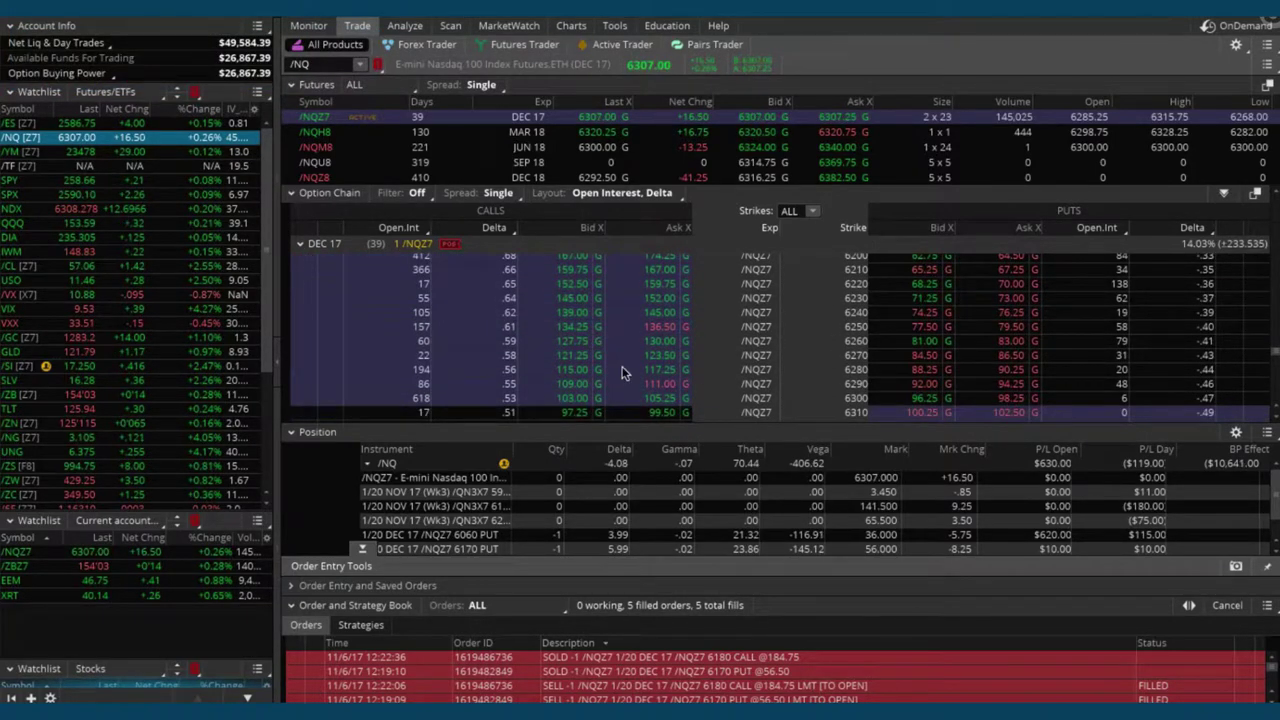
left_click(535, 366)
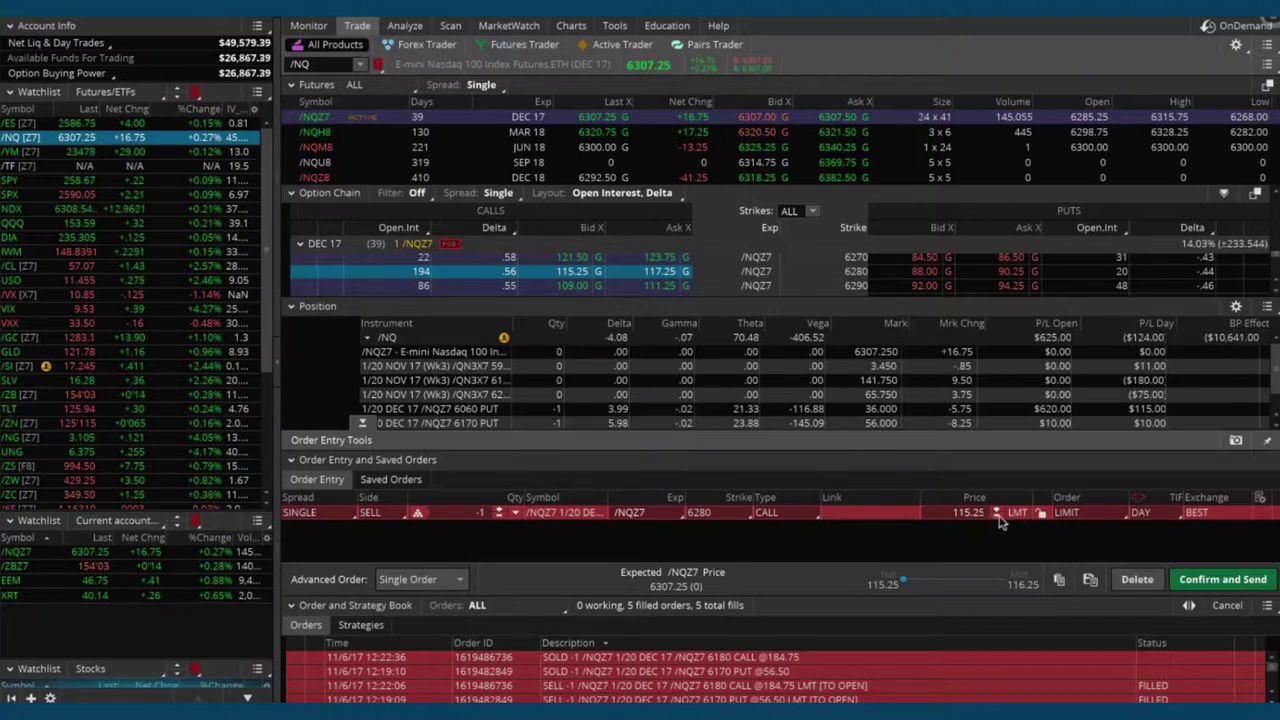
Set the December 6280 call sell order's limit price to 115.75 and send the order
left_click(998, 518)
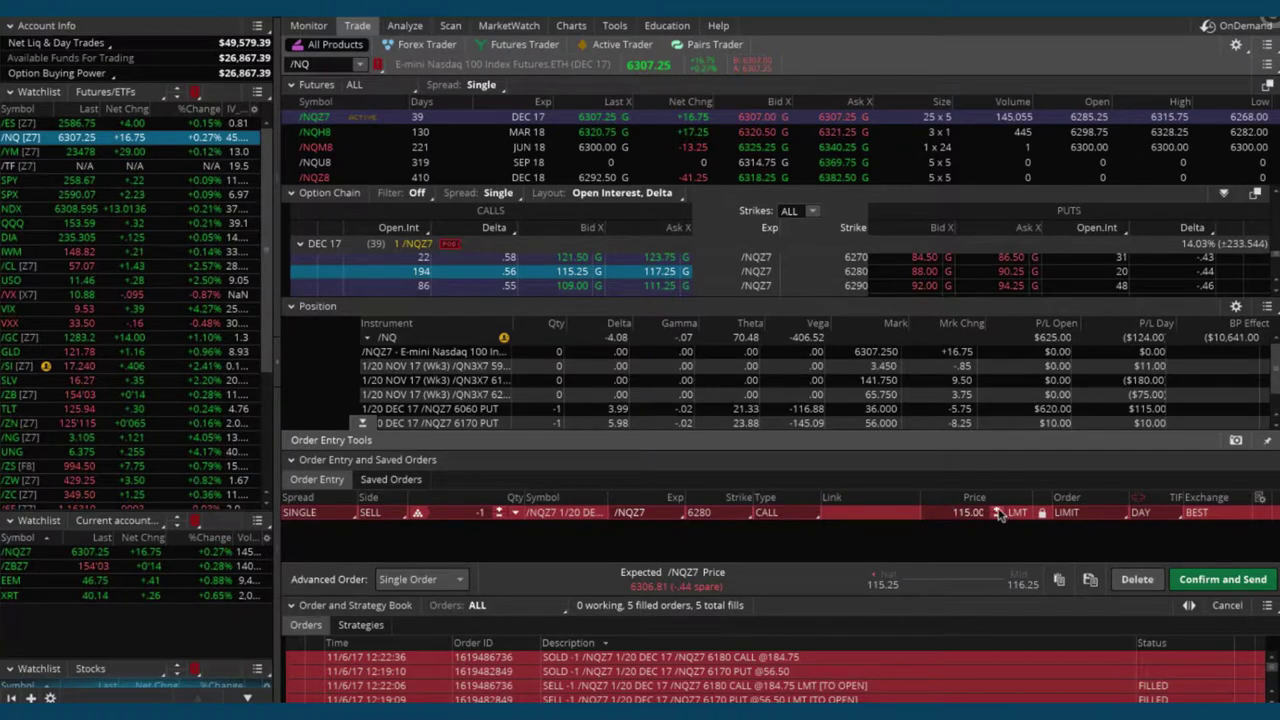
left_click(998, 511)
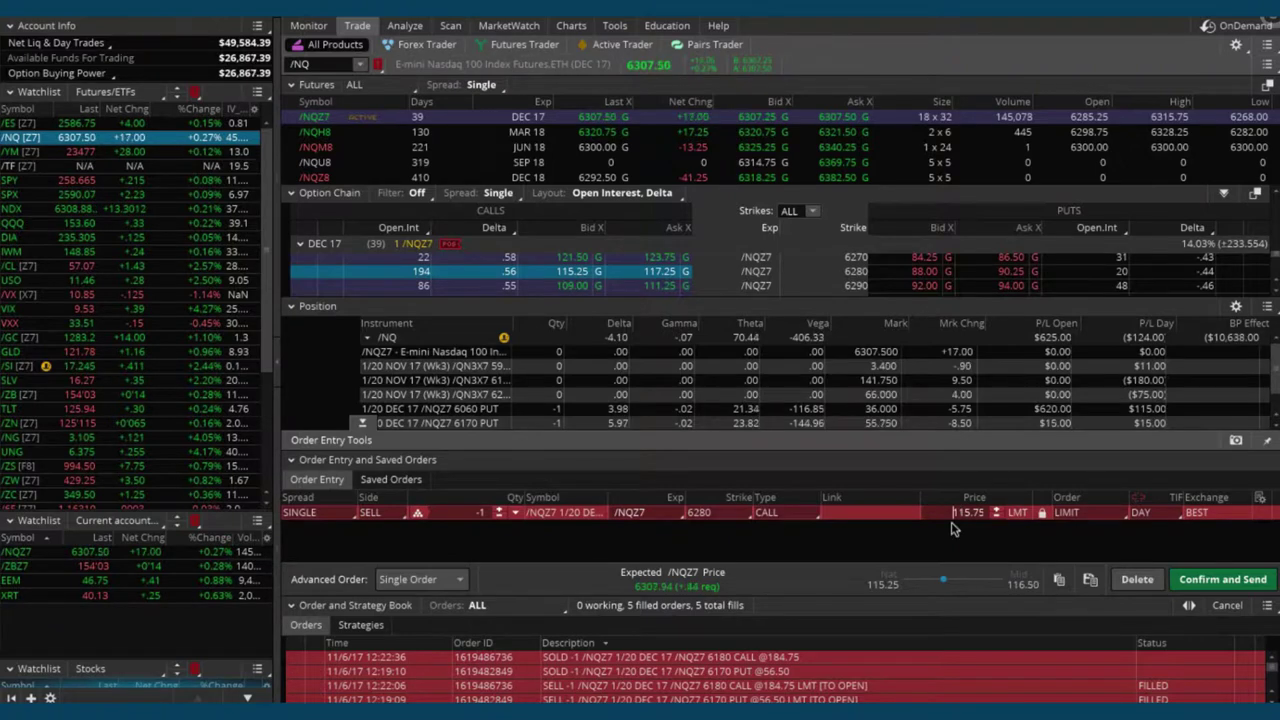
left_click(1220, 580)
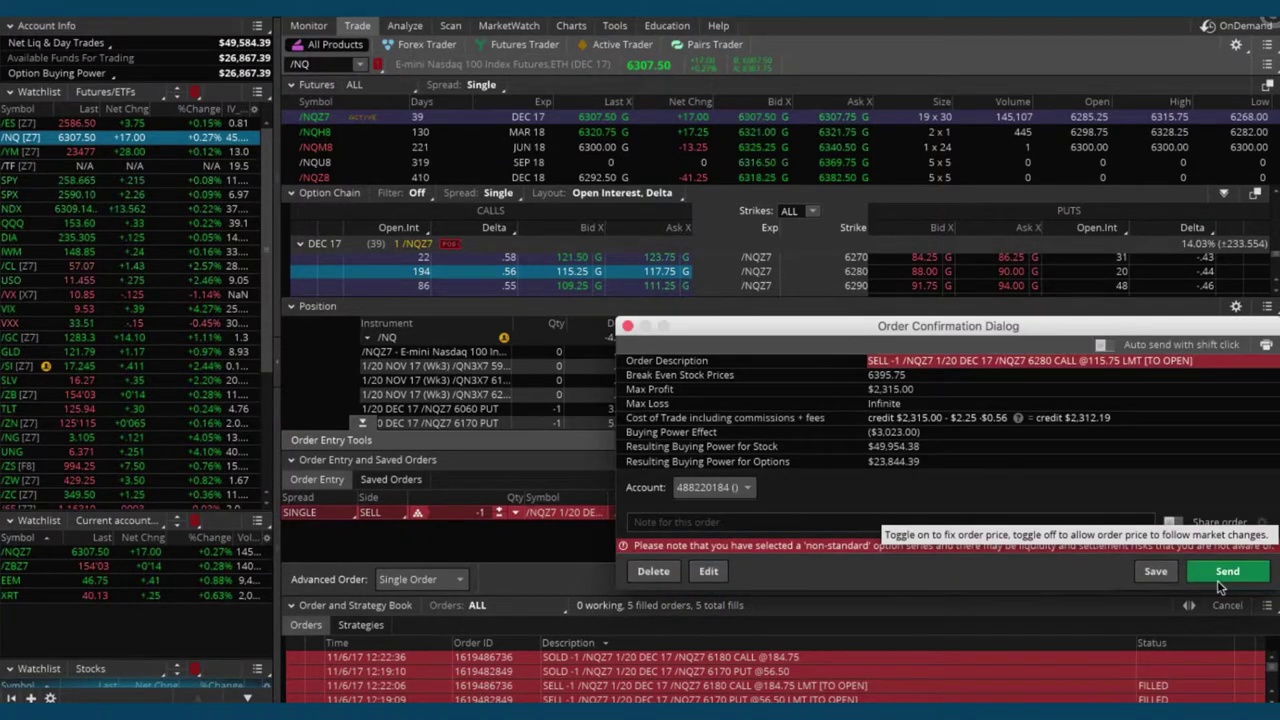
left_click(1225, 574)
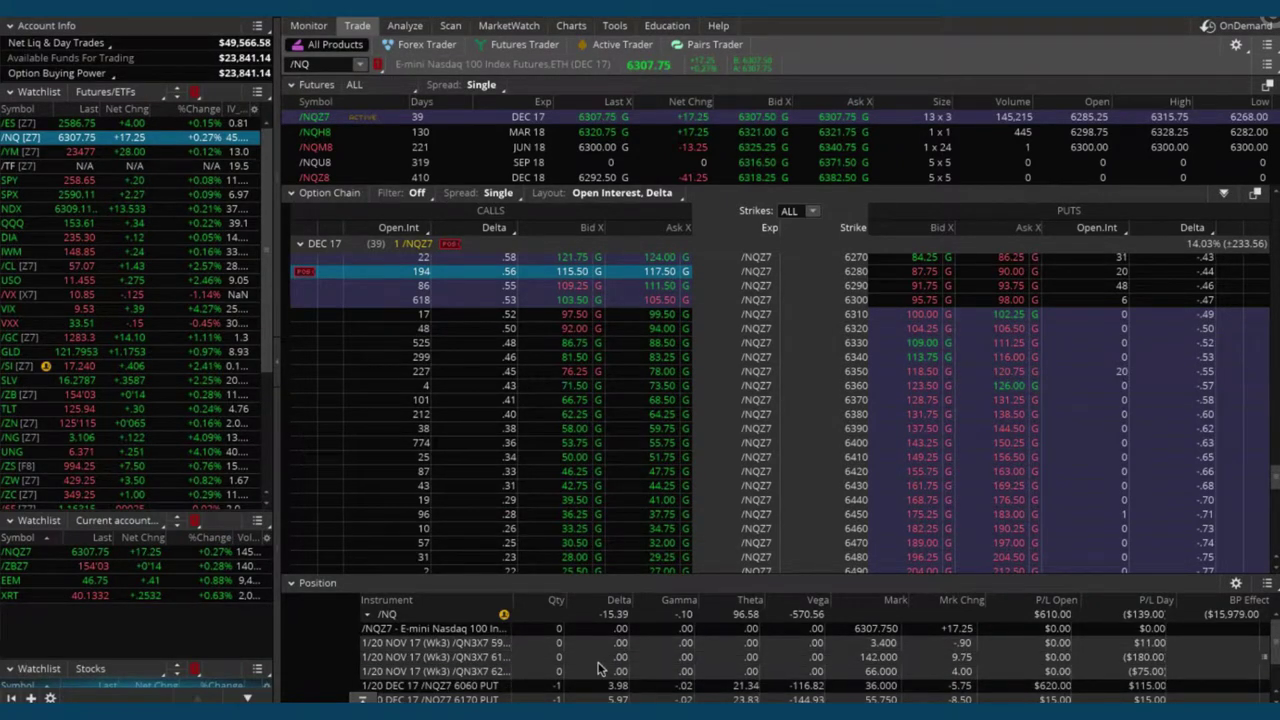
Collapse the December option chain, return to the /NQ risk profile and include the short 6060 put in the plotted positions
scroll(320, 638, "down", 1)
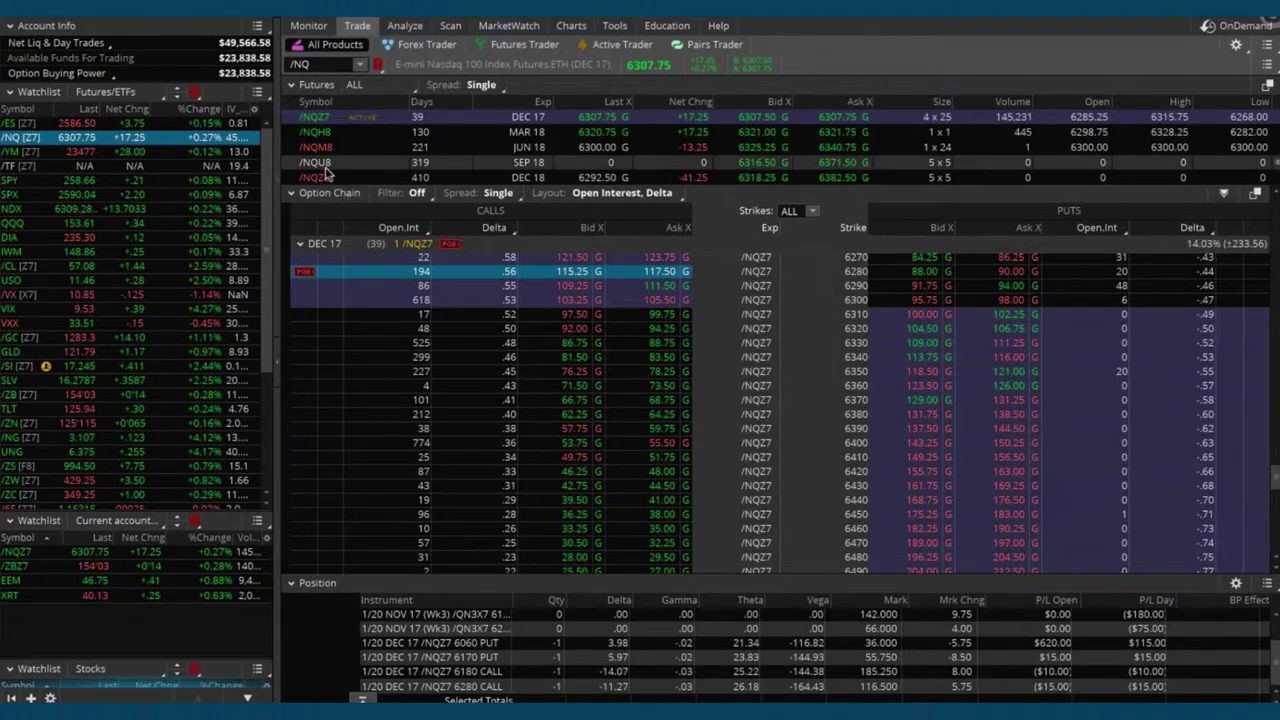
left_click(290, 193)
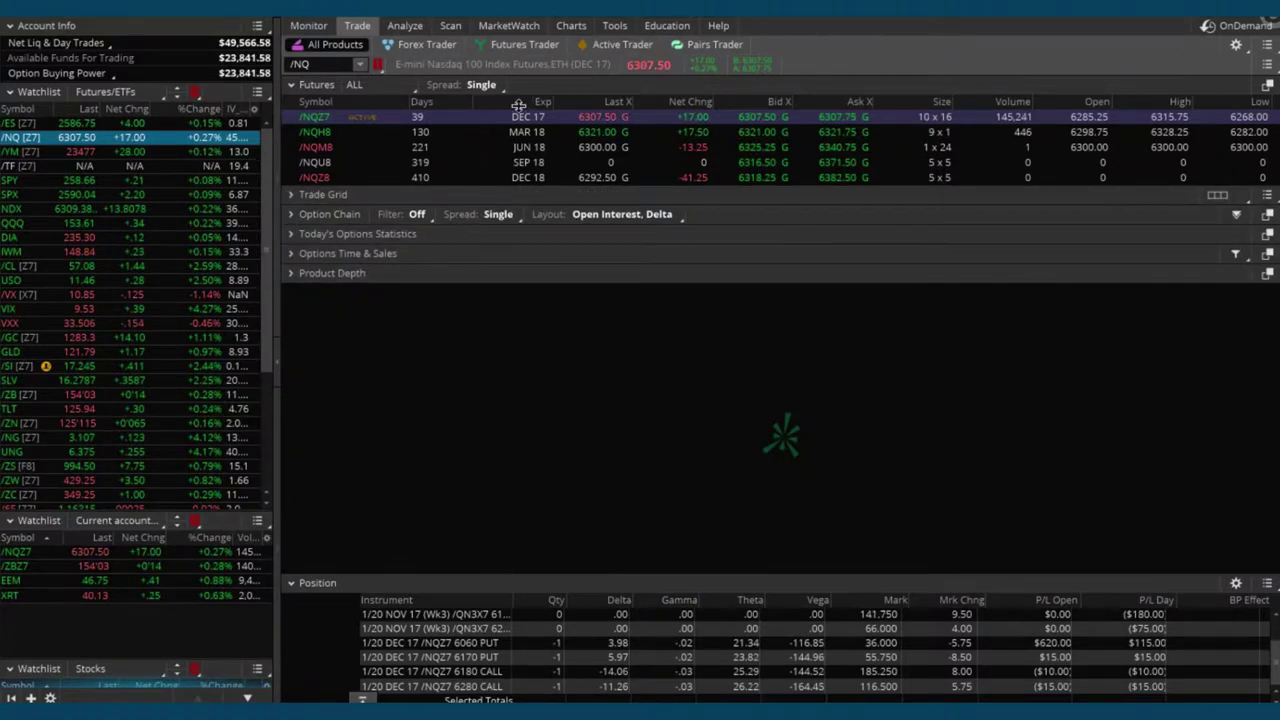
left_click(405, 26)
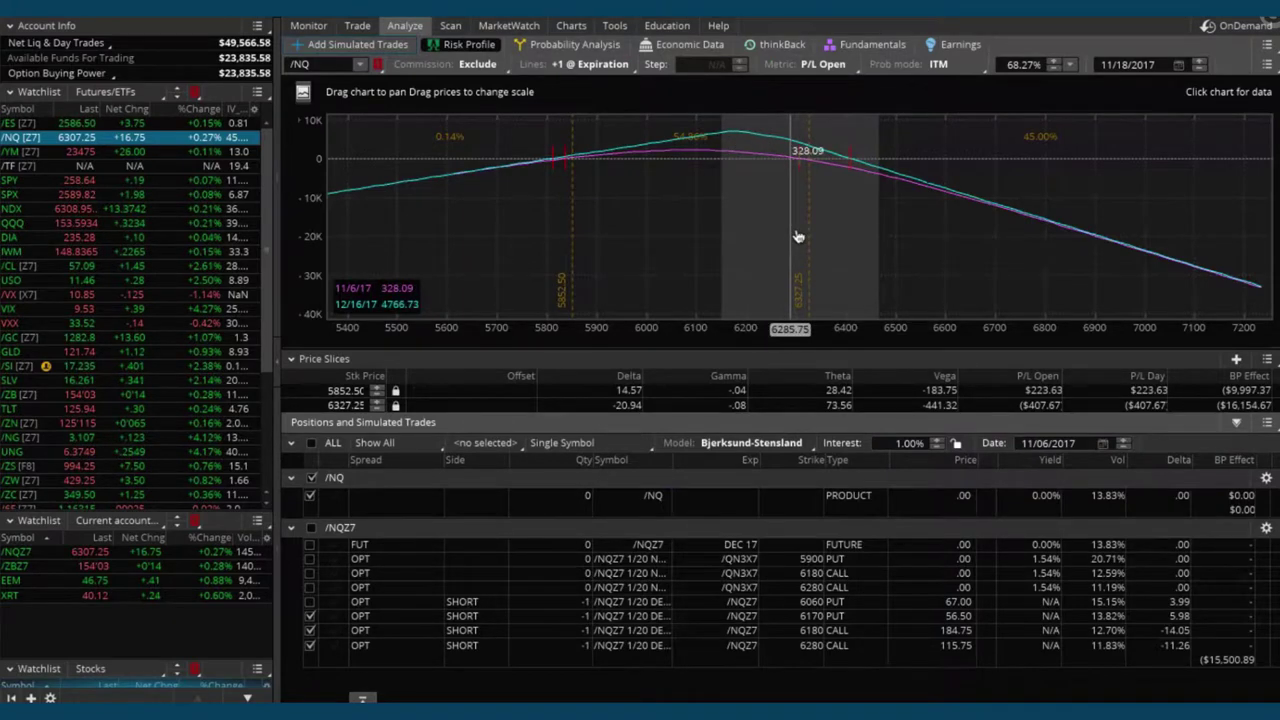
left_click(310, 602)
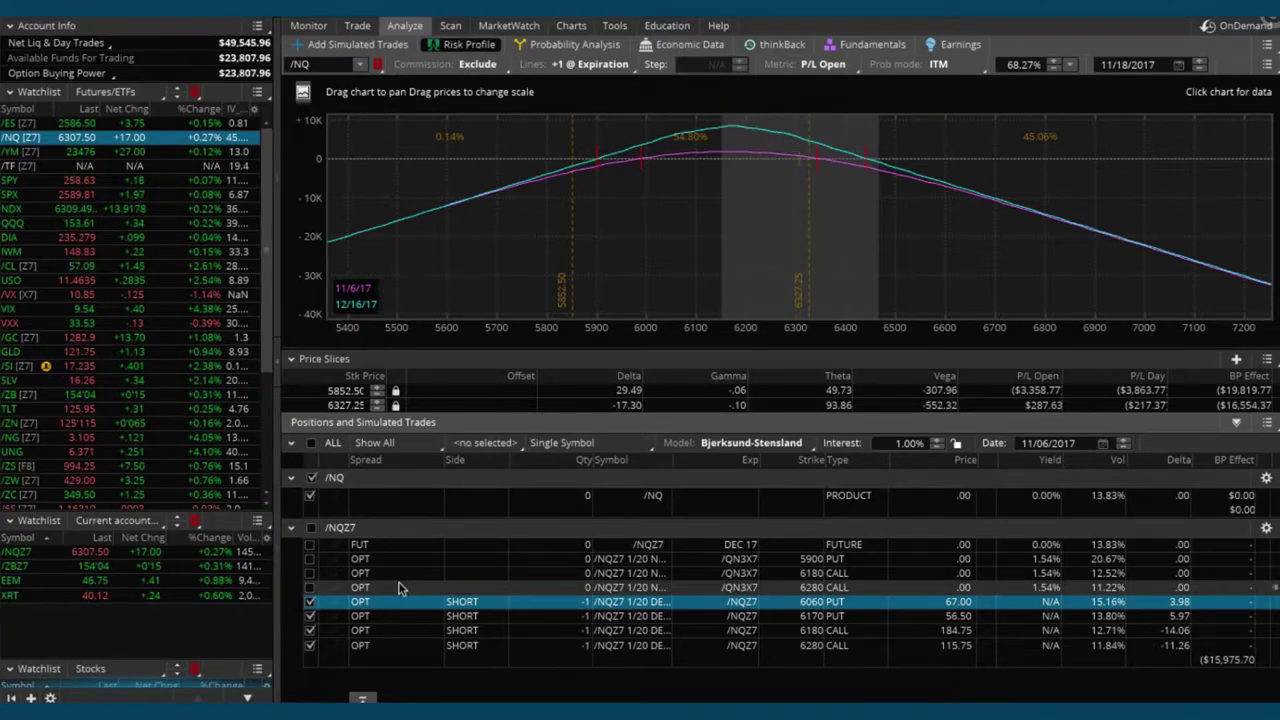
left_click(310, 645)
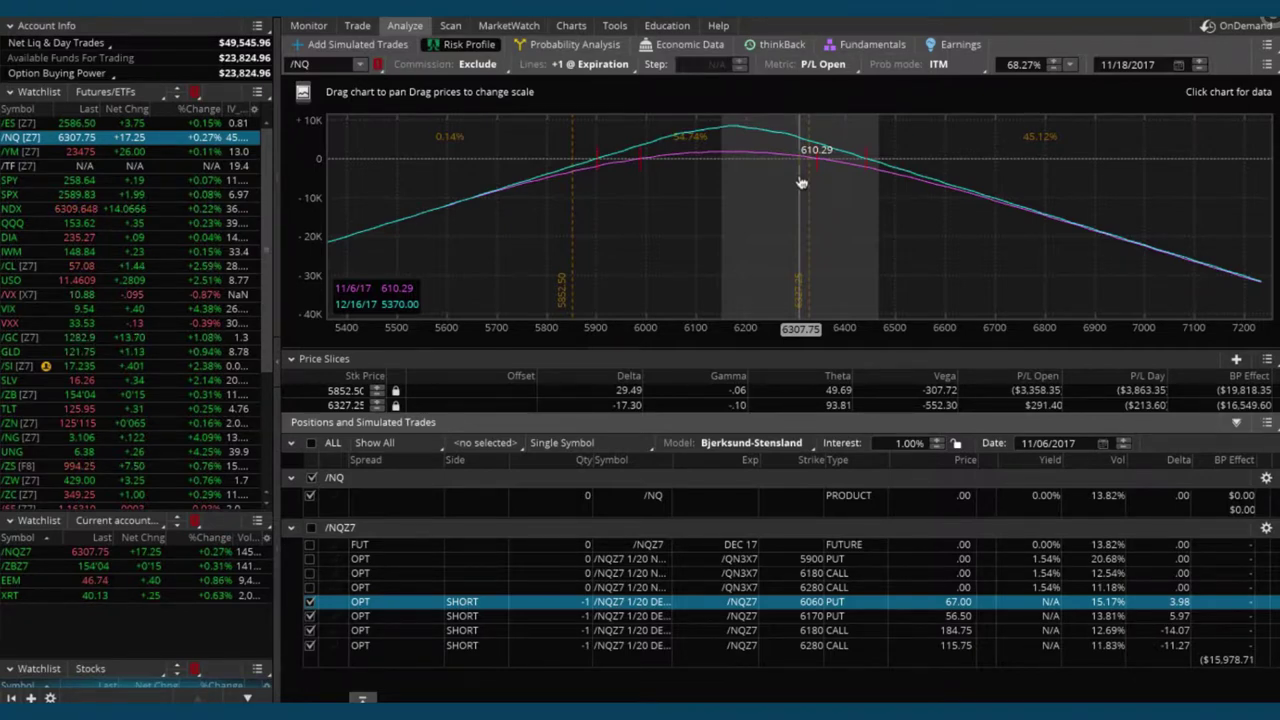
View the daily price charts of the /NQZ7 and /ZBZ7 holdings from the current account watchlist
left_click(571, 26)
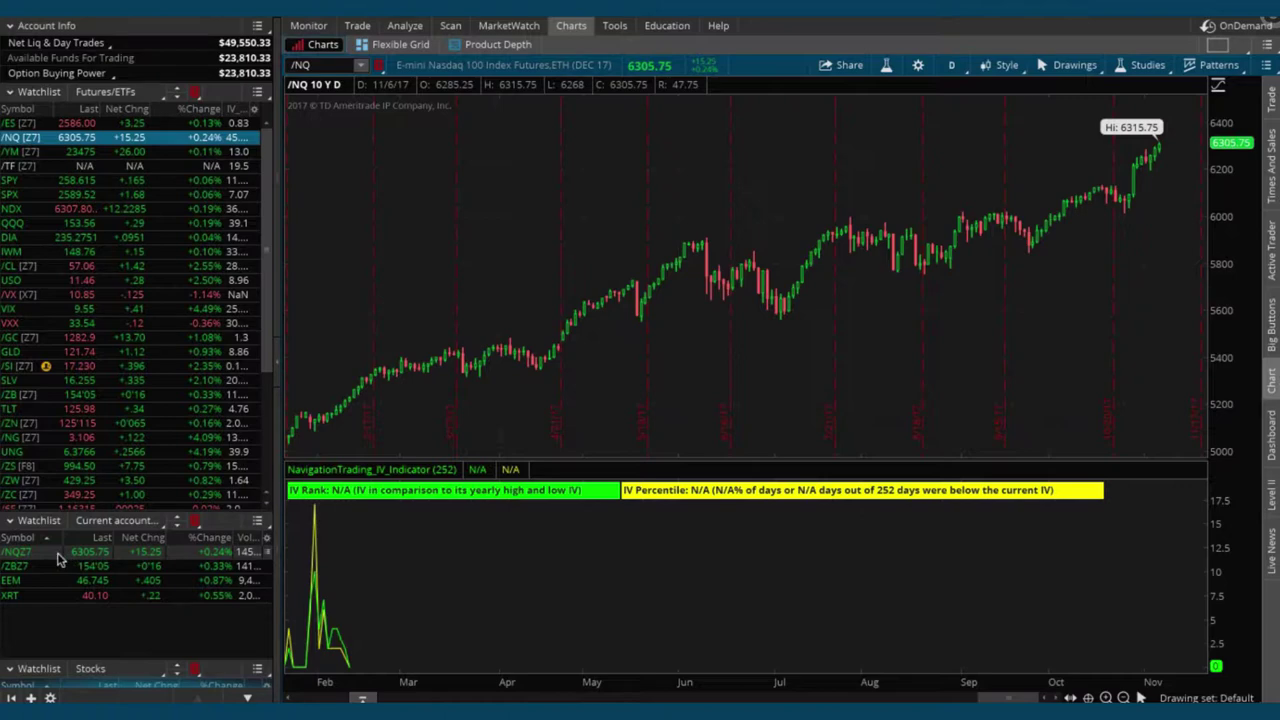
left_click(57, 553)
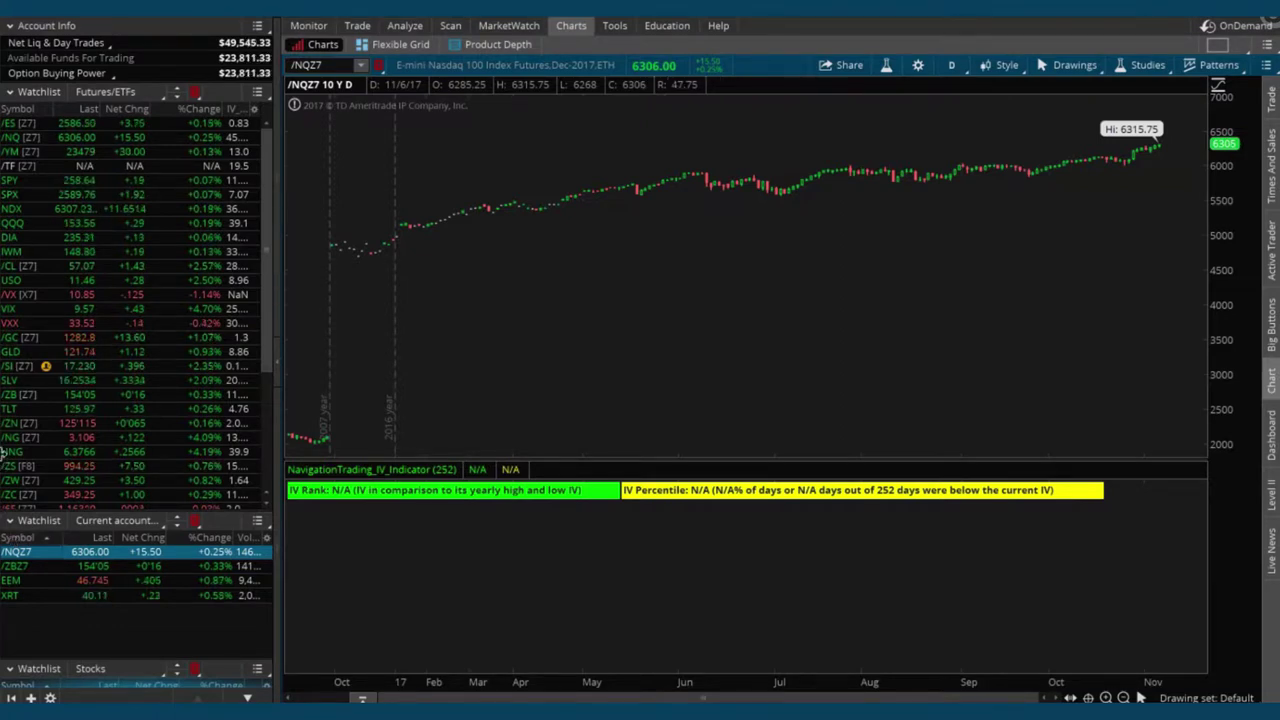
left_click(43, 569)
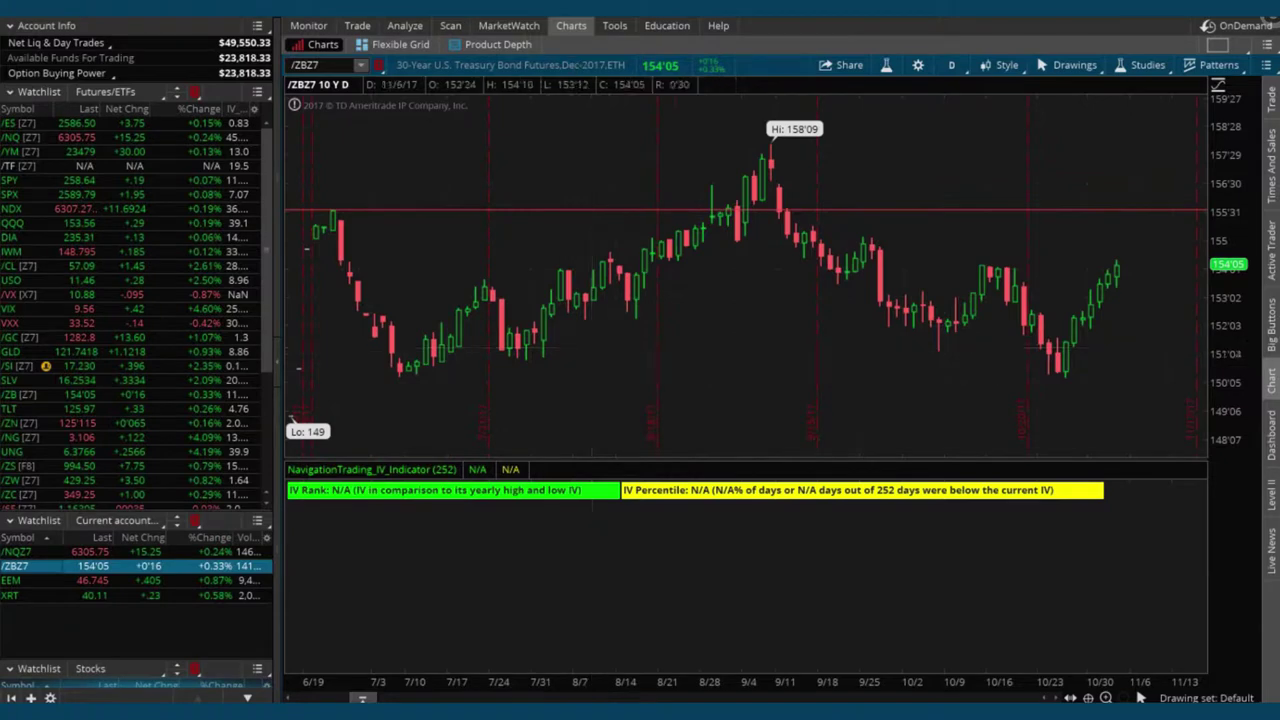
Open the /ZBZ7 risk profile and rescale its price axis to about 143 to 159
left_click(405, 26)
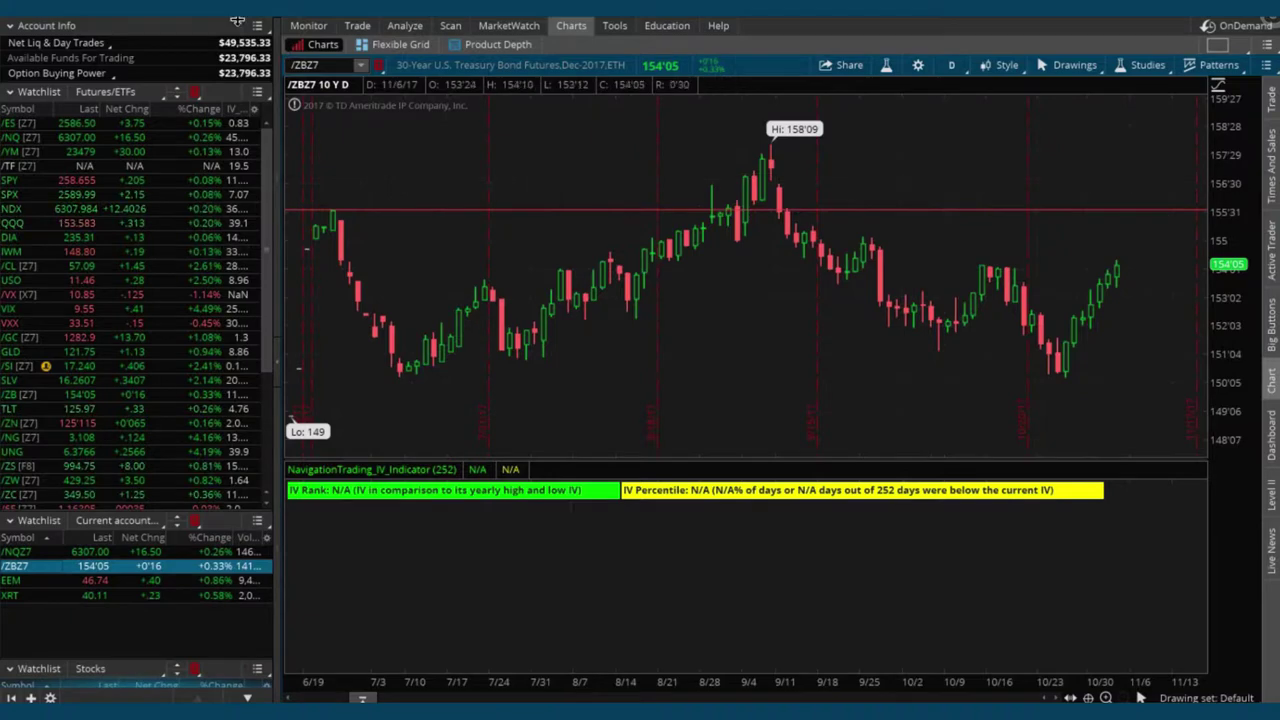
left_click(397, 27)
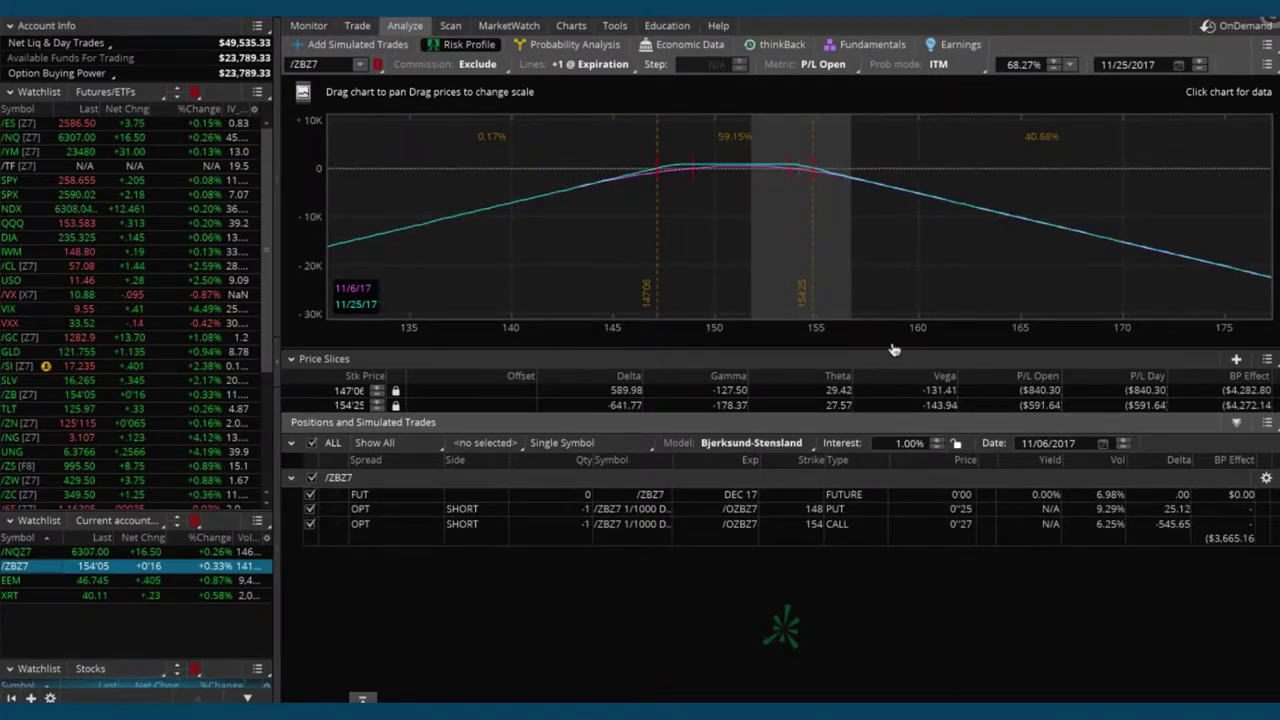
left_click_drag(887, 339, 1120, 343)
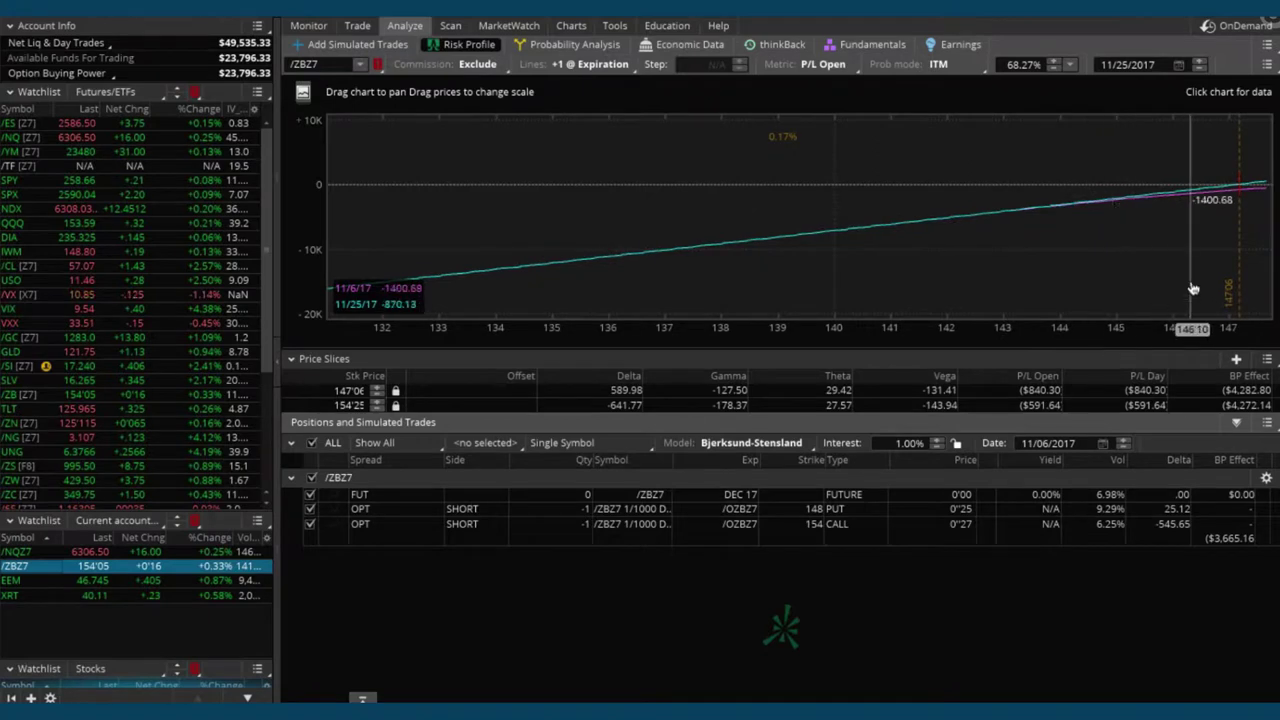
left_click_drag(1171, 286, 460, 262)
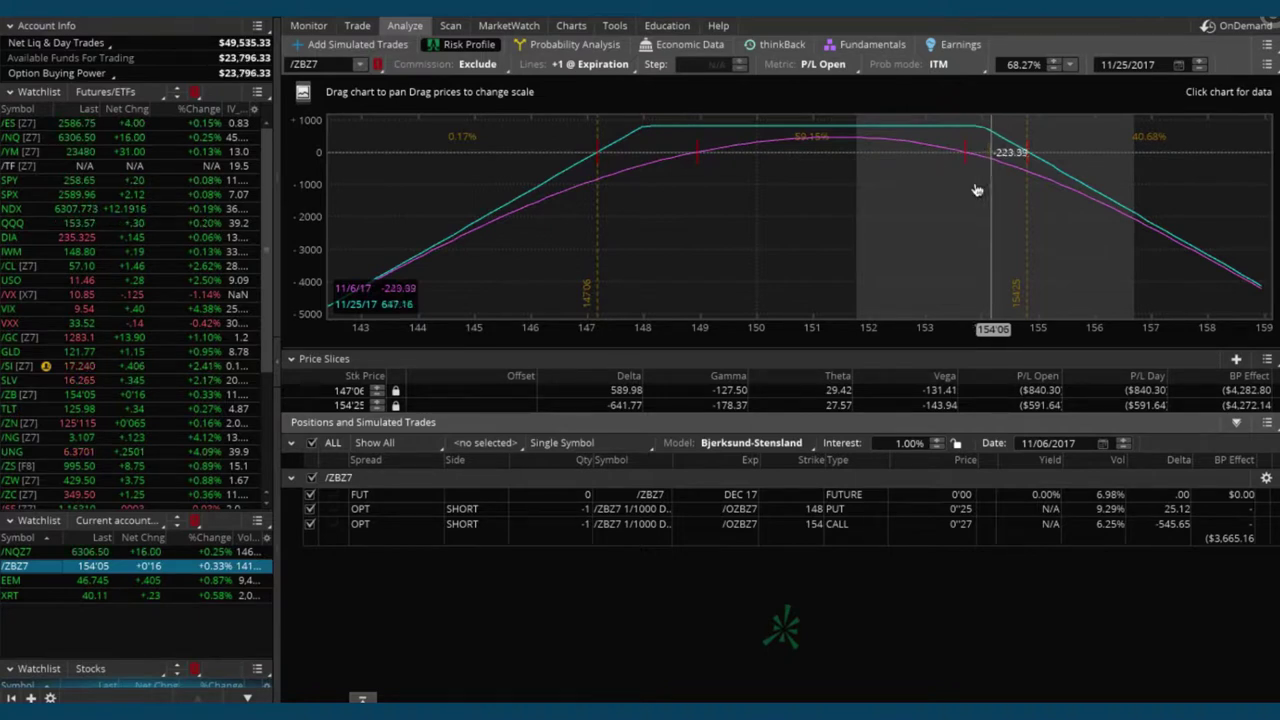
Look over the /ZBZ7 option expiration and position on the trade page, and return to the risk profile
left_click(357, 26)
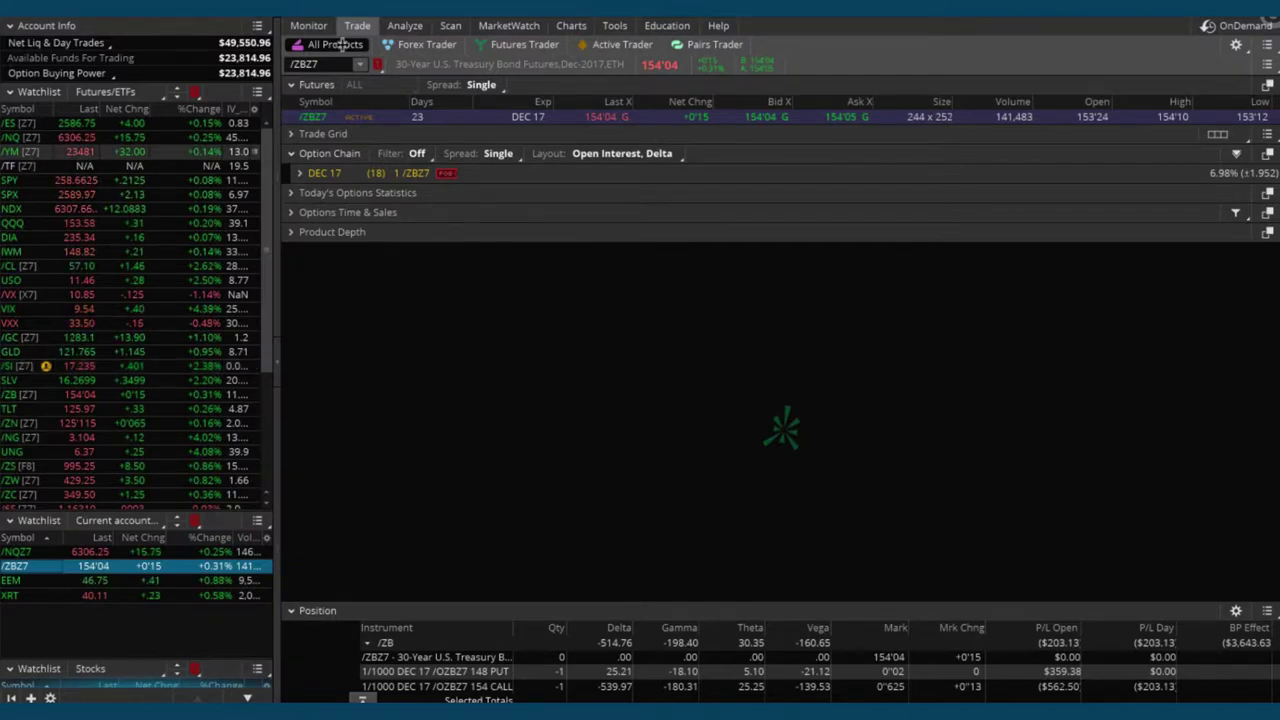
mouse_move(403, 27)
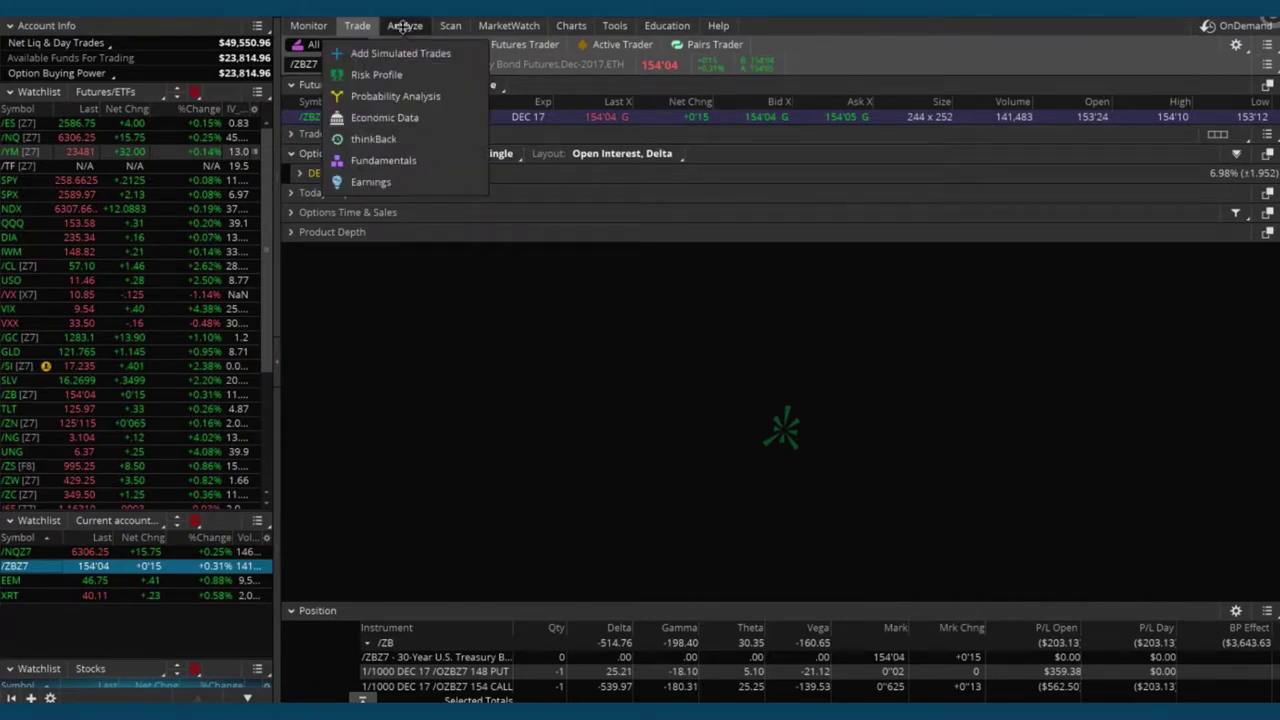
left_click(403, 27)
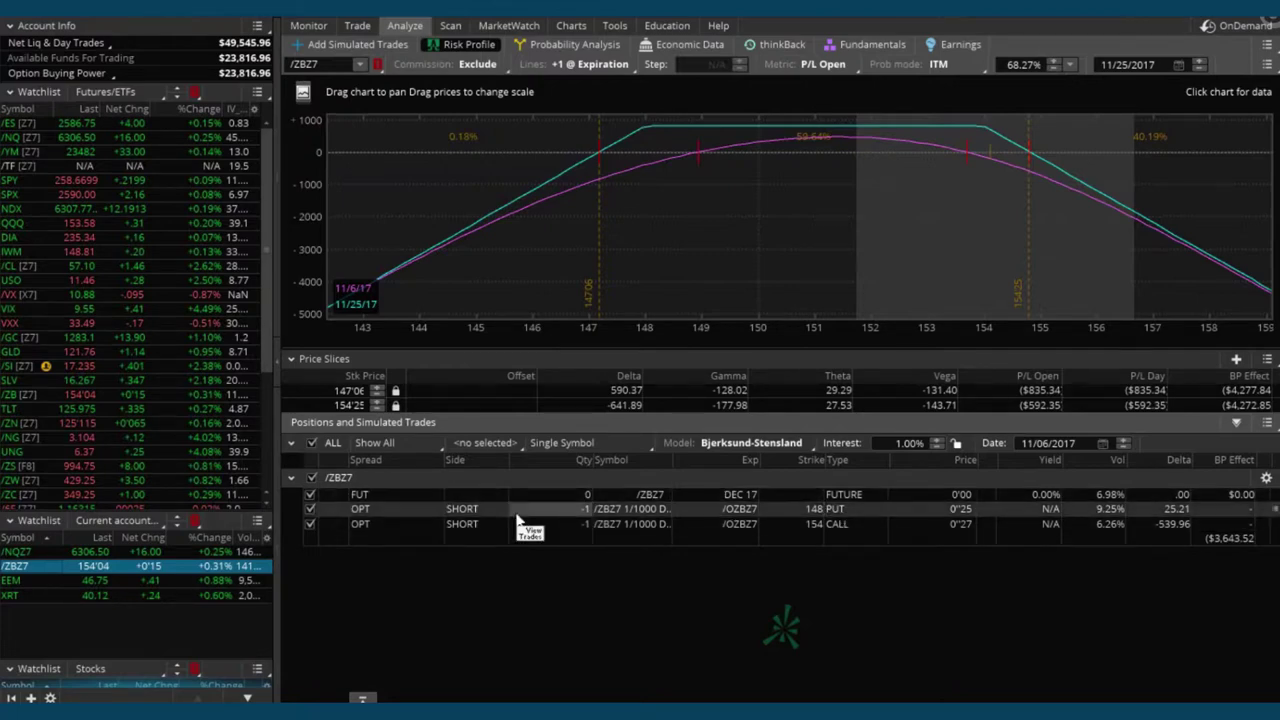
Exclude the /ZBZ7 future and the short 154 call from the plot, keeping only the short 148 put
left_click(335, 507)
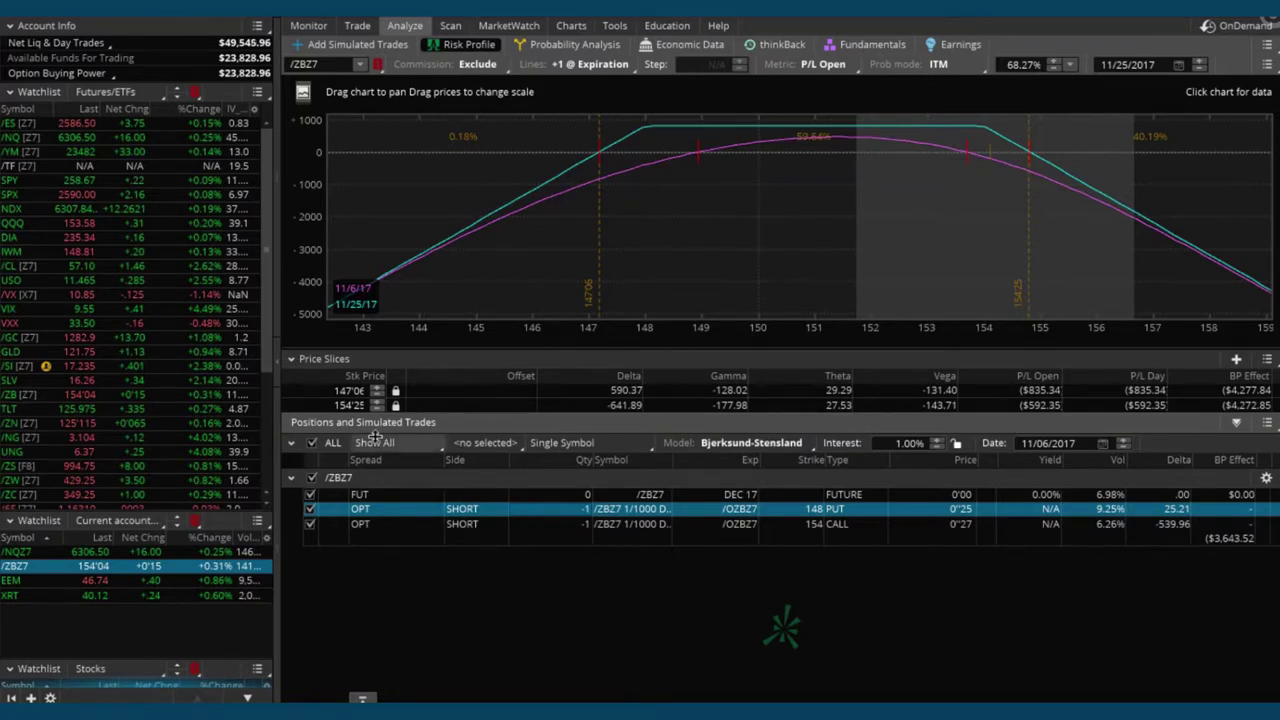
left_click(310, 525)
left_click(310, 496)
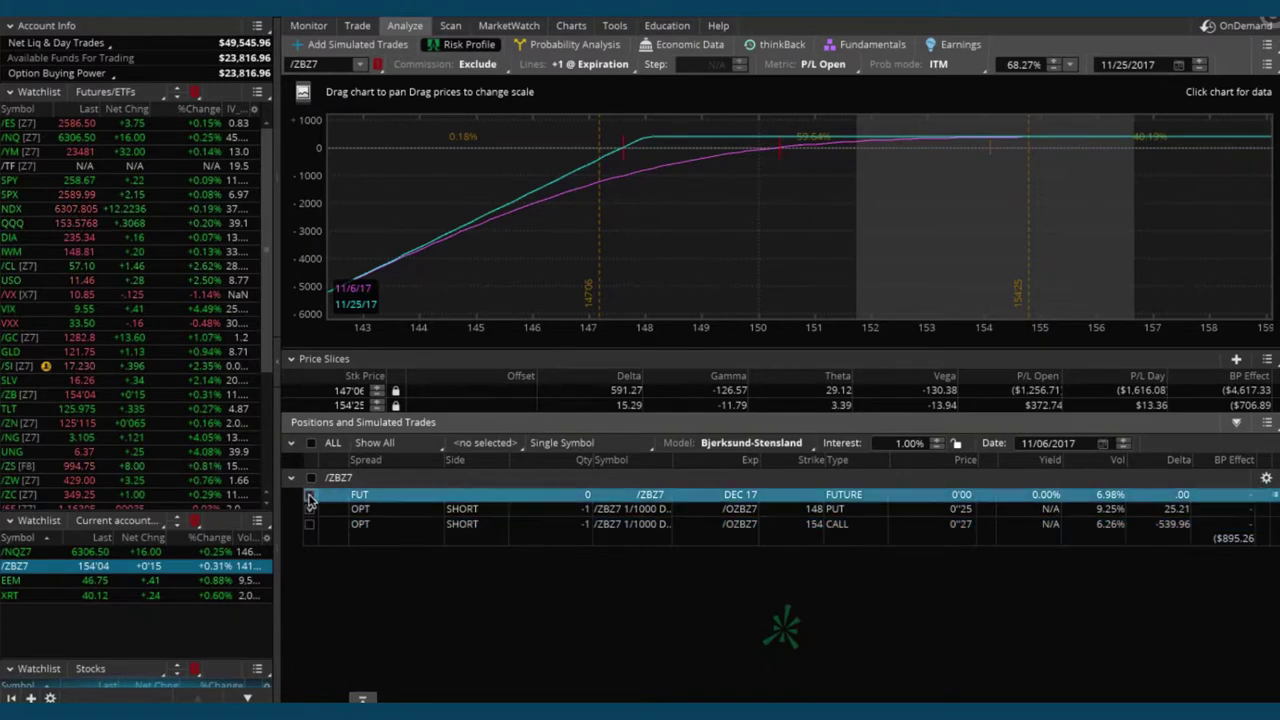
left_click(310, 508)
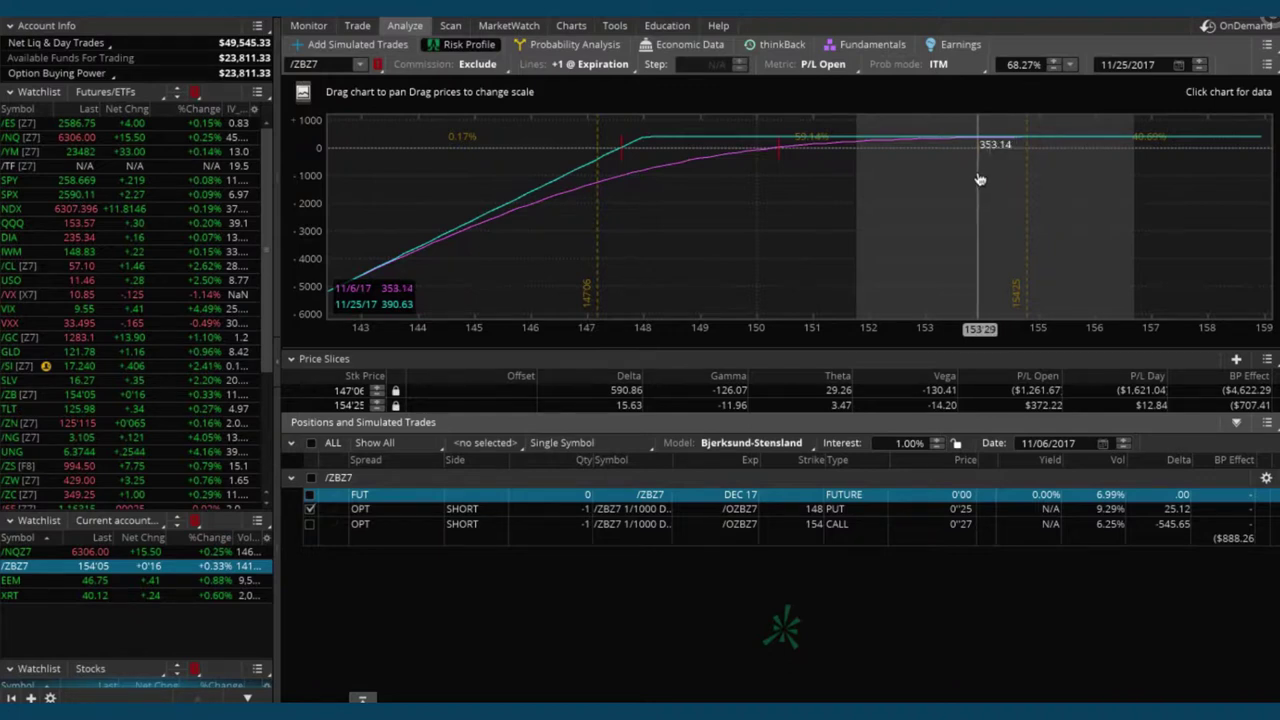
Create a closing buy order for the short December 148 put at the 0"02 limit price and send it
left_click(503, 512)
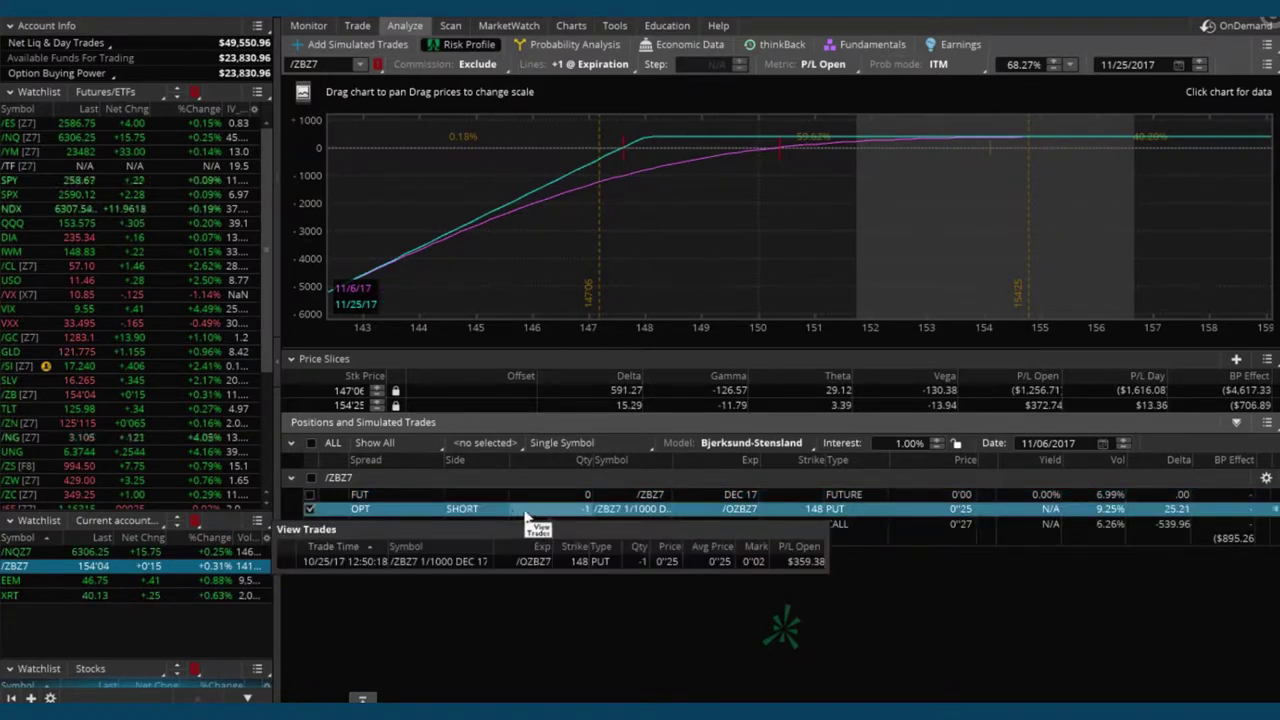
right_click(526, 516)
mouse_move(614, 528)
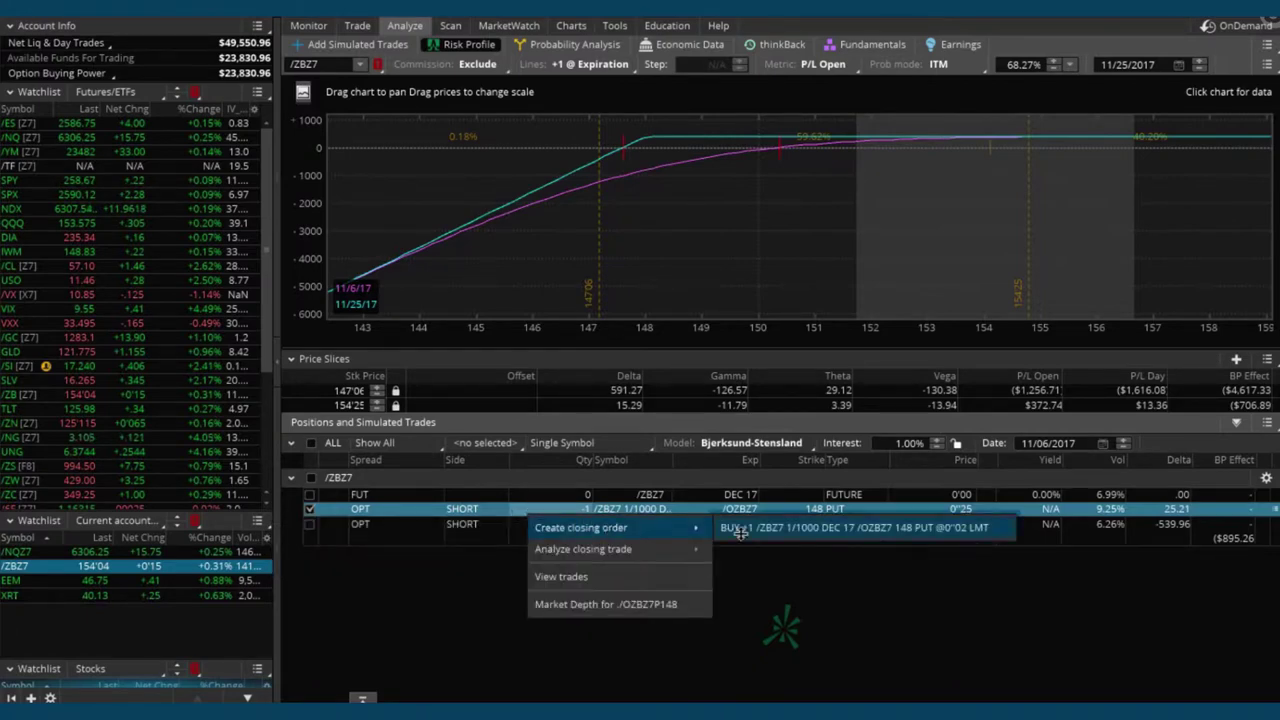
left_click(810, 528)
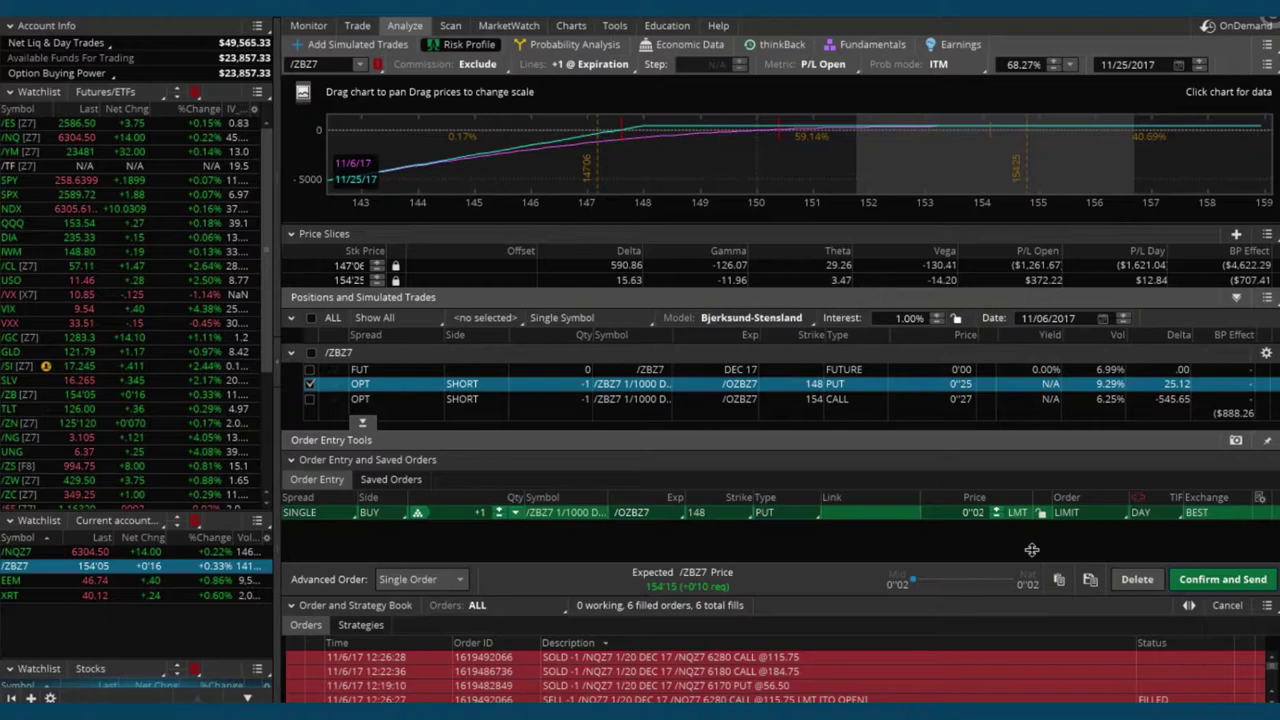
left_click(1222, 580)
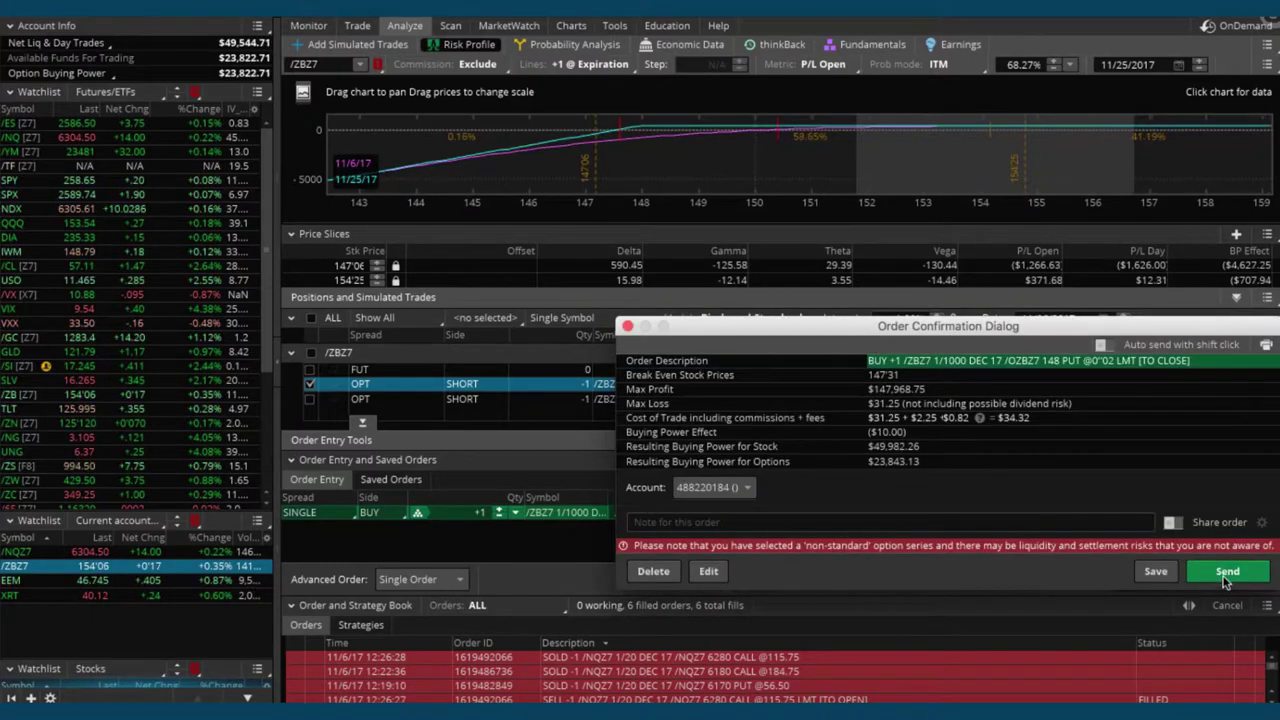
left_click(1224, 572)
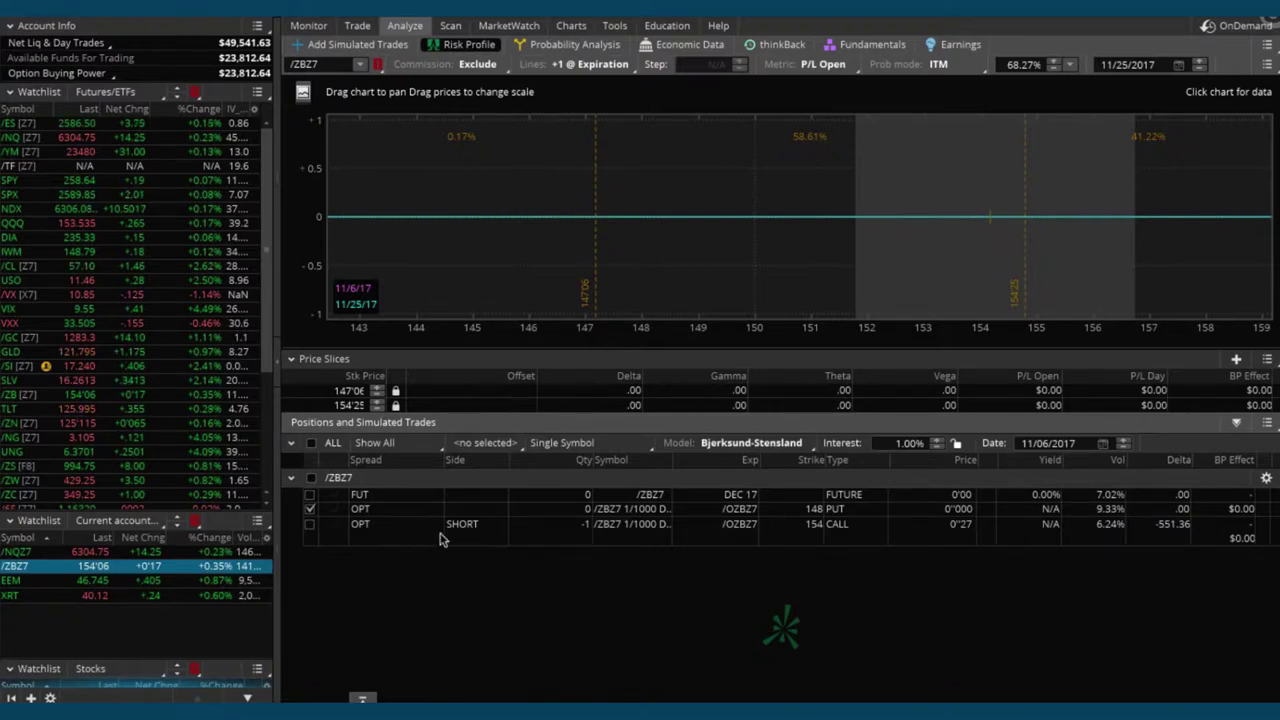
Exclude the 148 put from the /ZBZ7 plot and include the short 154 call instead
left_click(310, 509)
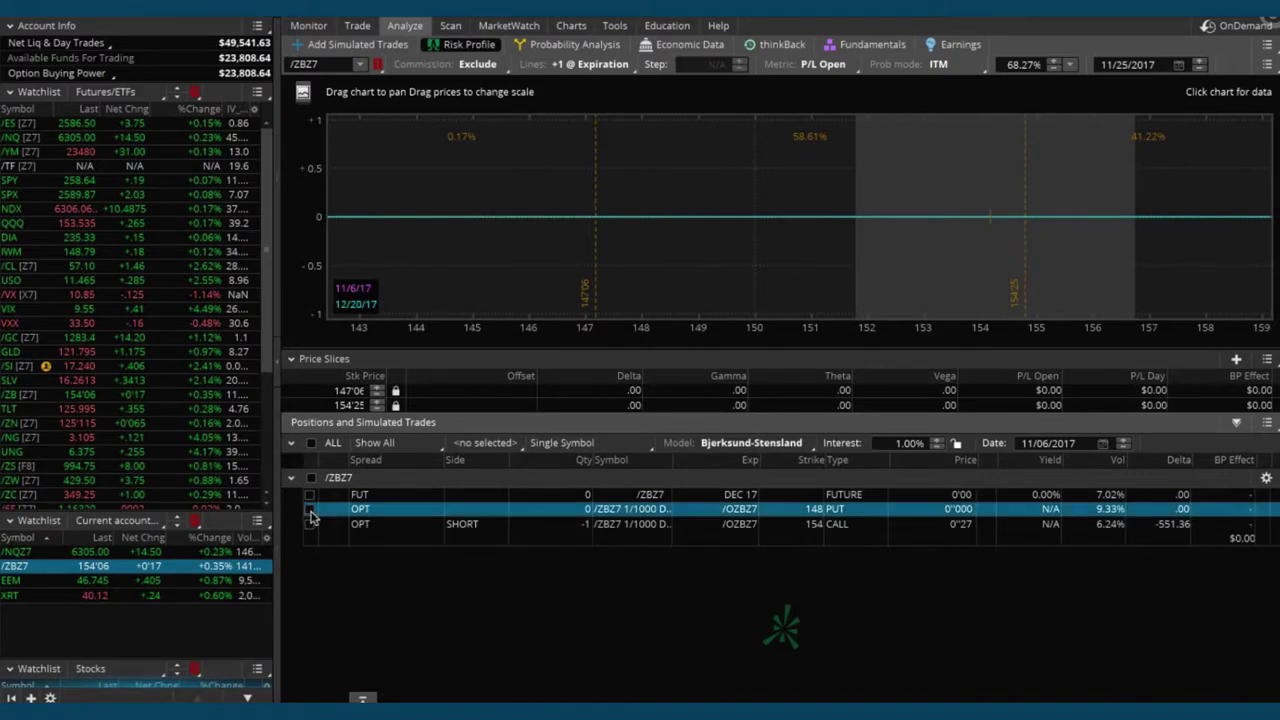
left_click(311, 524)
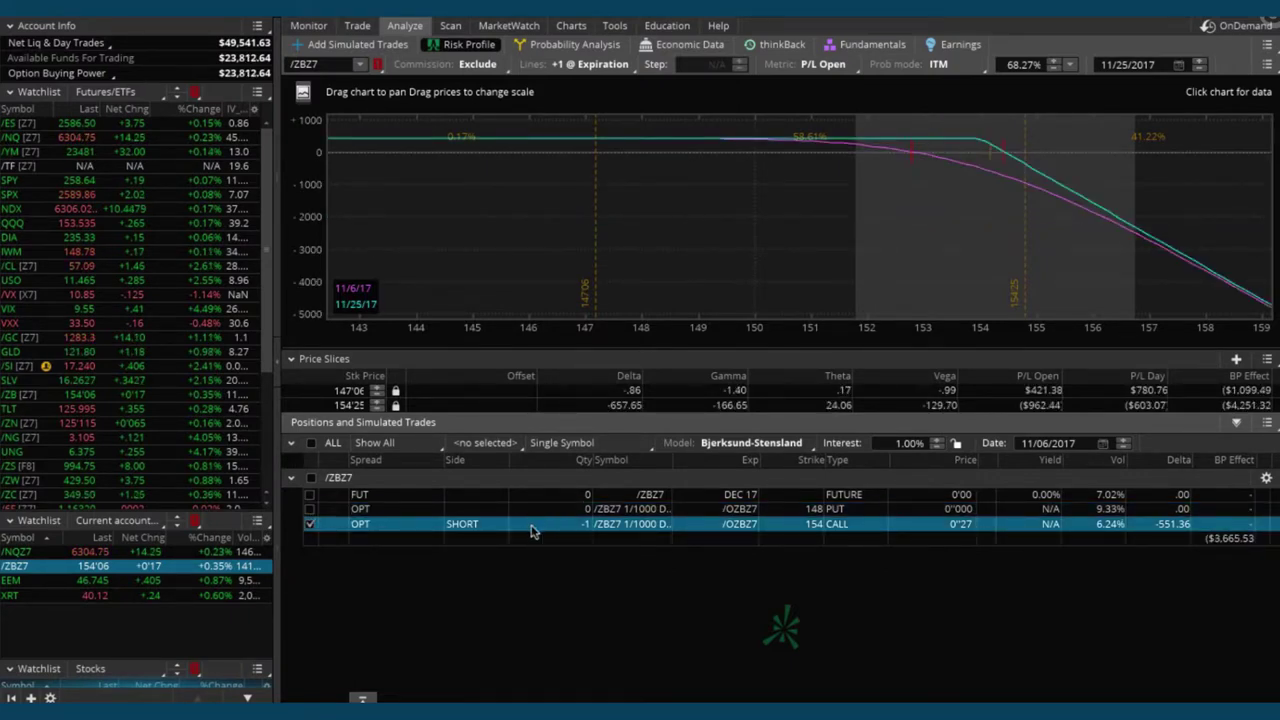
Create a closing buy order for the short December 154 call at the 1"01 limit price and send it
right_click(531, 530)
mouse_move(601, 544)
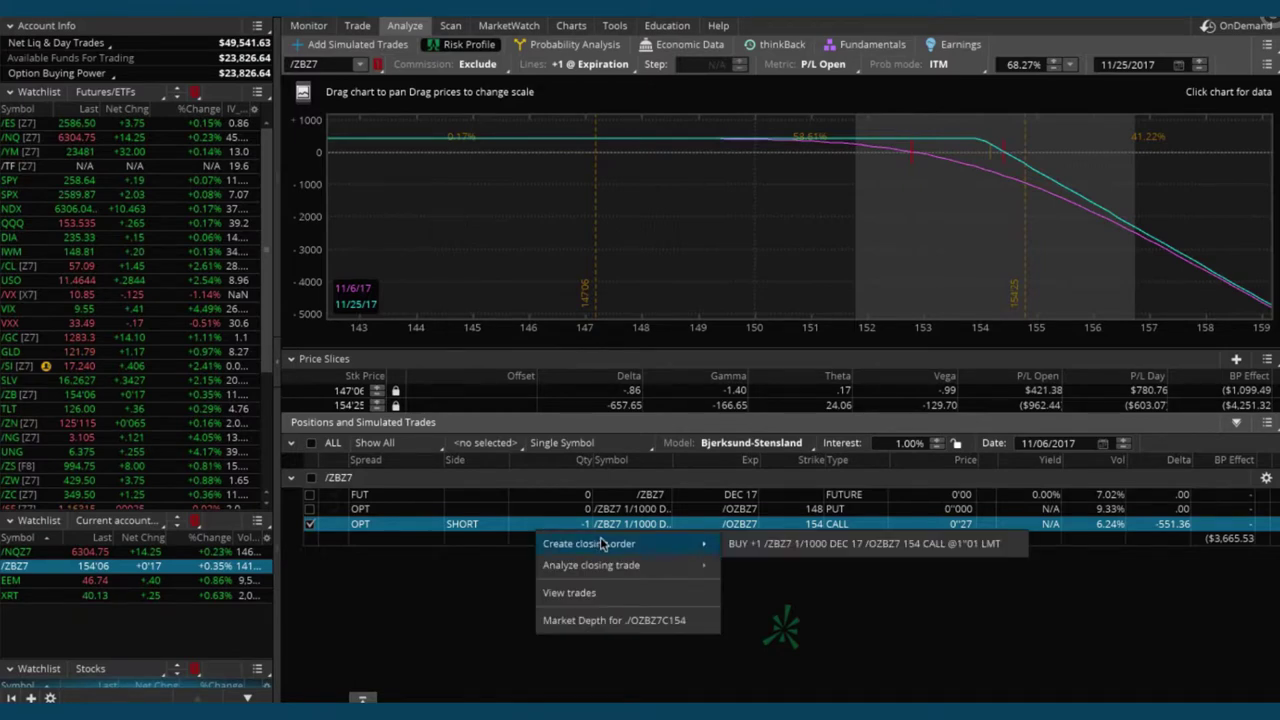
left_click(828, 546)
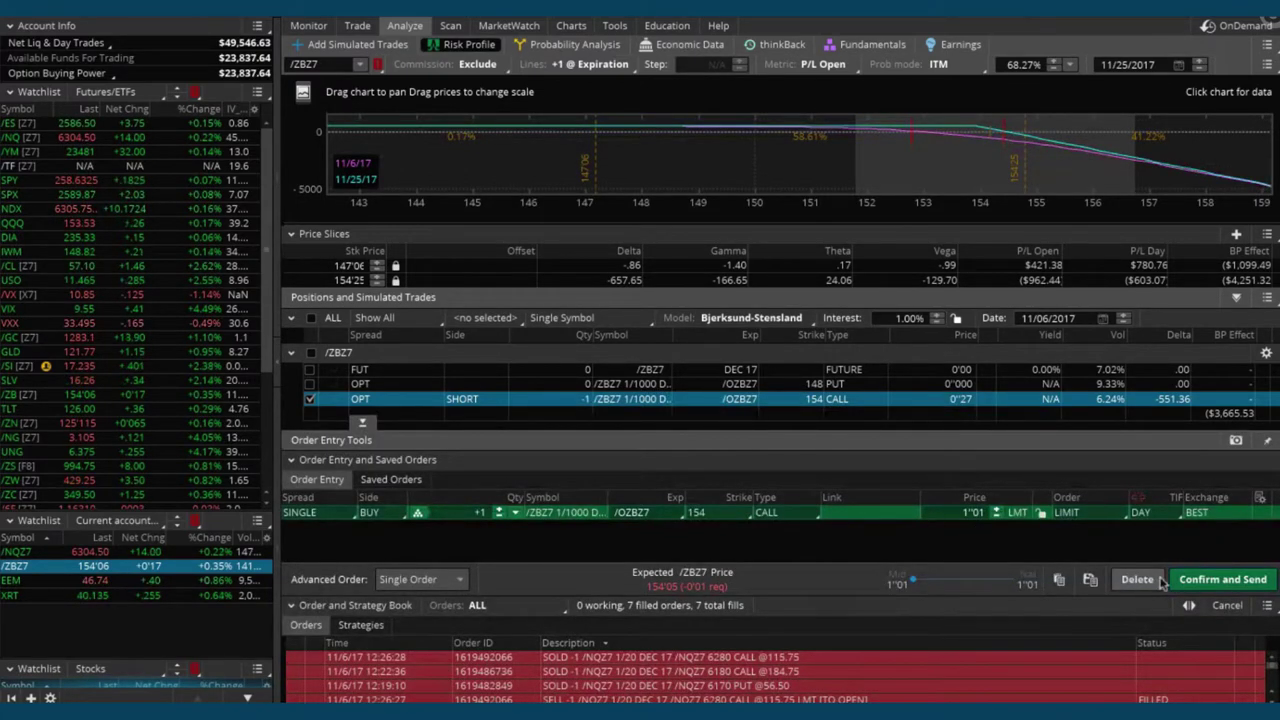
left_click(1223, 580)
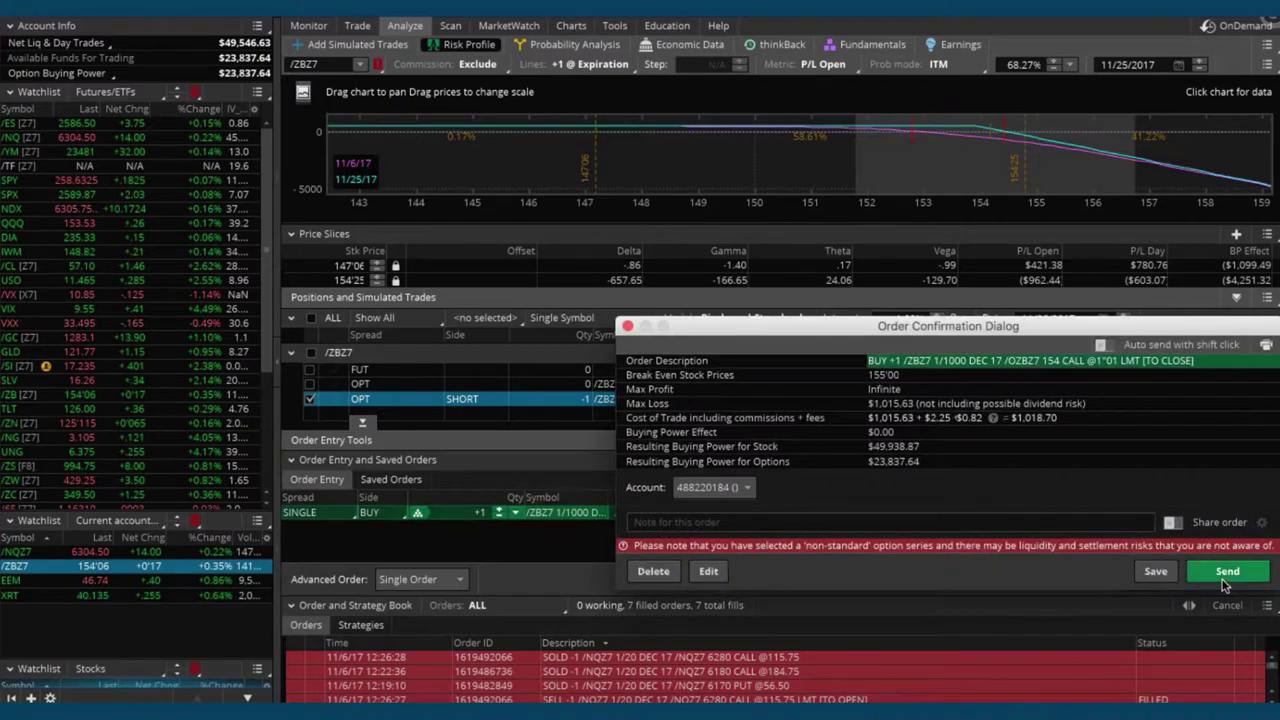
left_click(1220, 569)
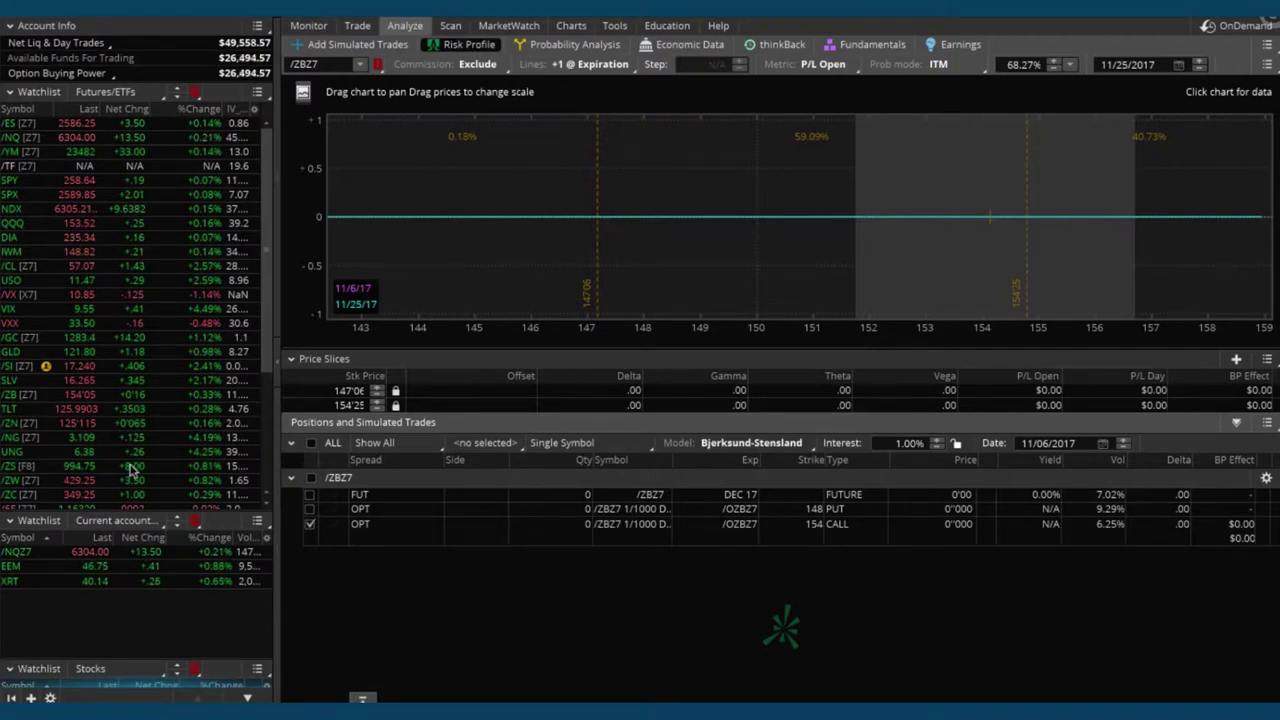
Load /ZB on the trade page and expand the JAN 18 option chain to the strikes around 154
left_click(360, 27)
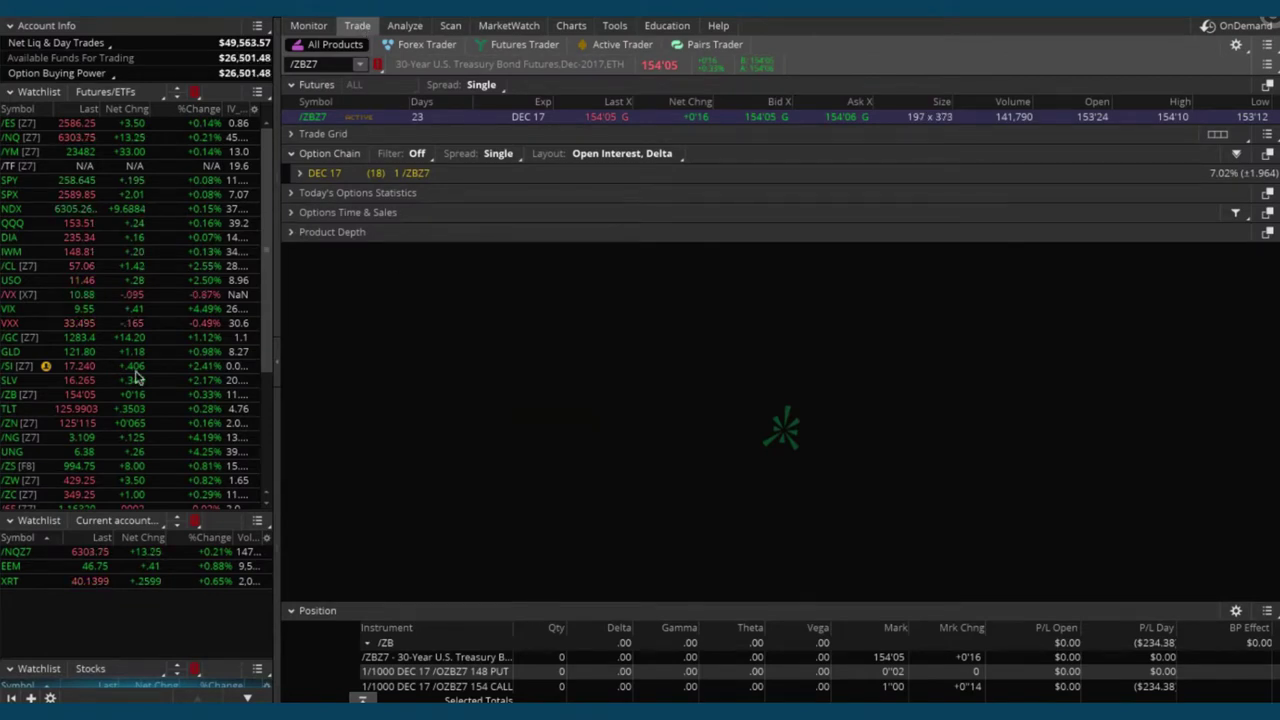
left_click(47, 397)
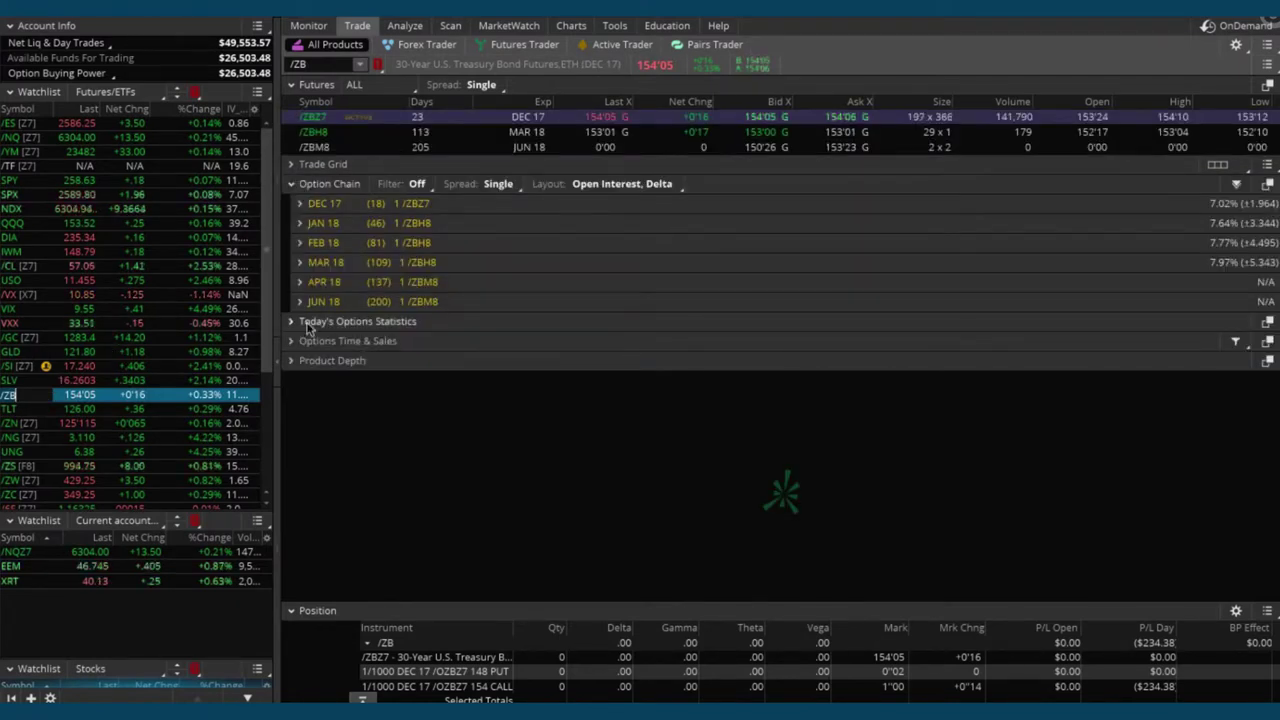
left_click(347, 228)
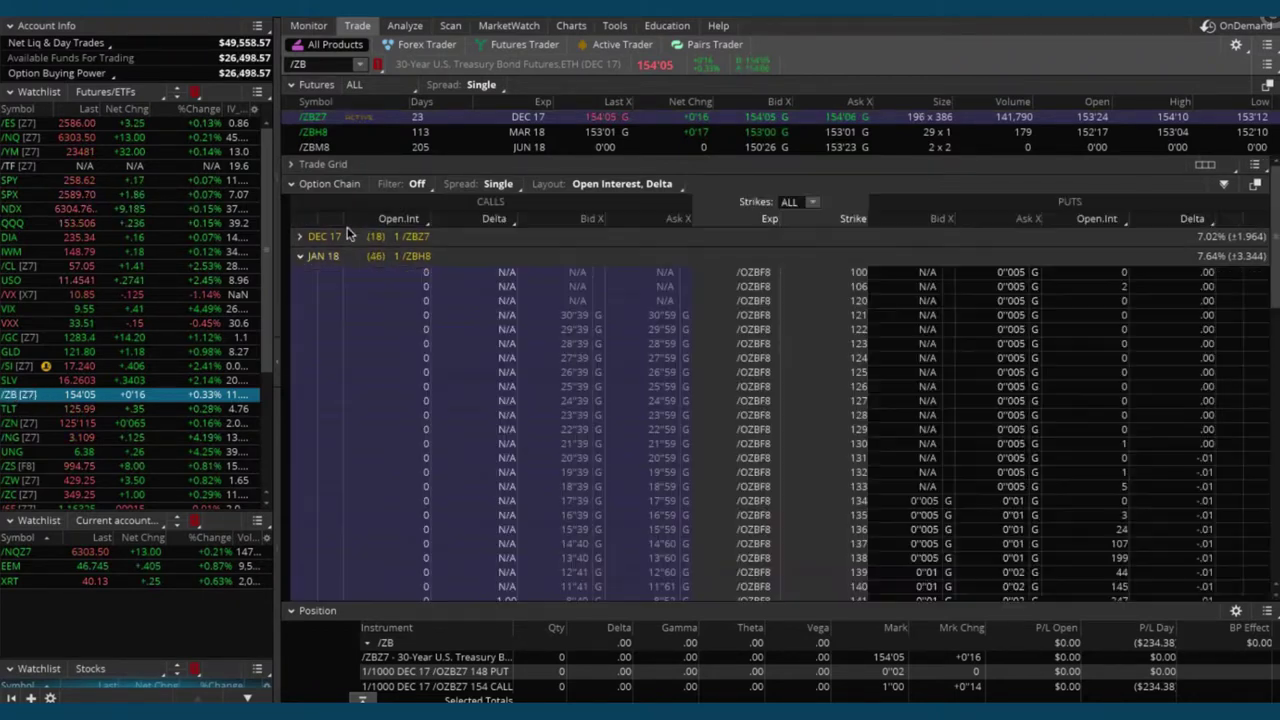
scroll(675, 365, "down", 3)
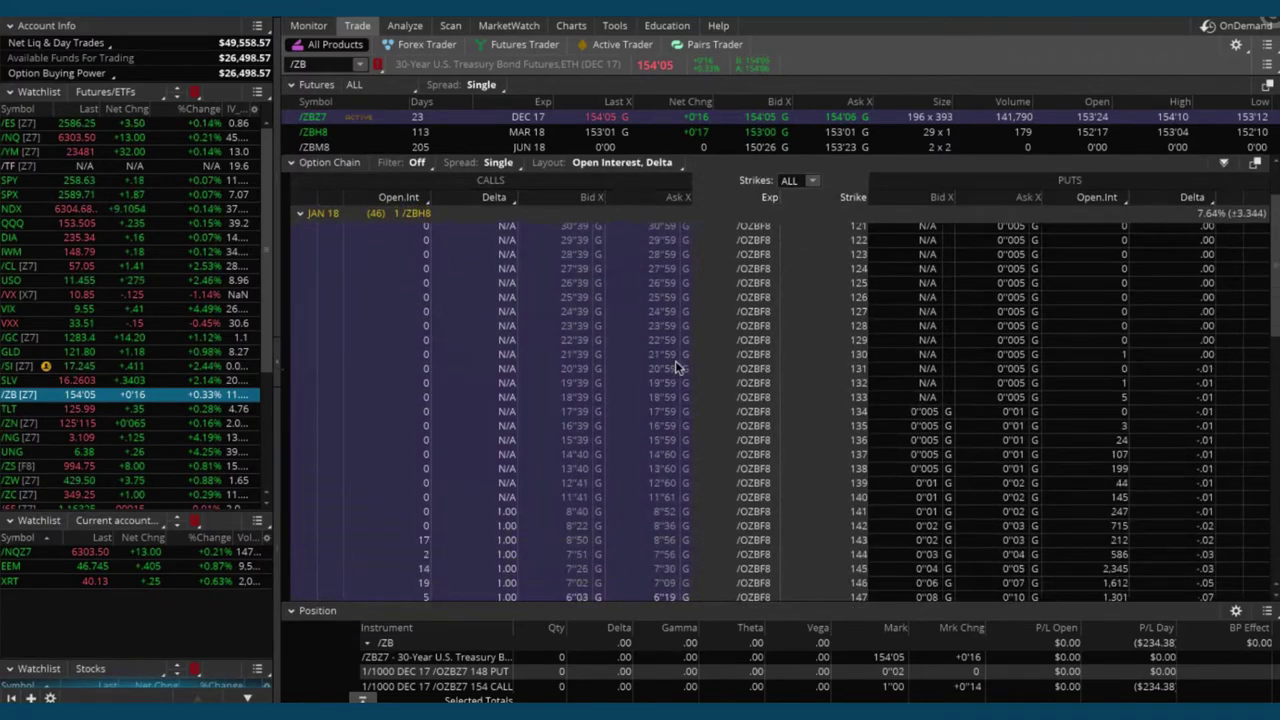
scroll(675, 365, "down", 5)
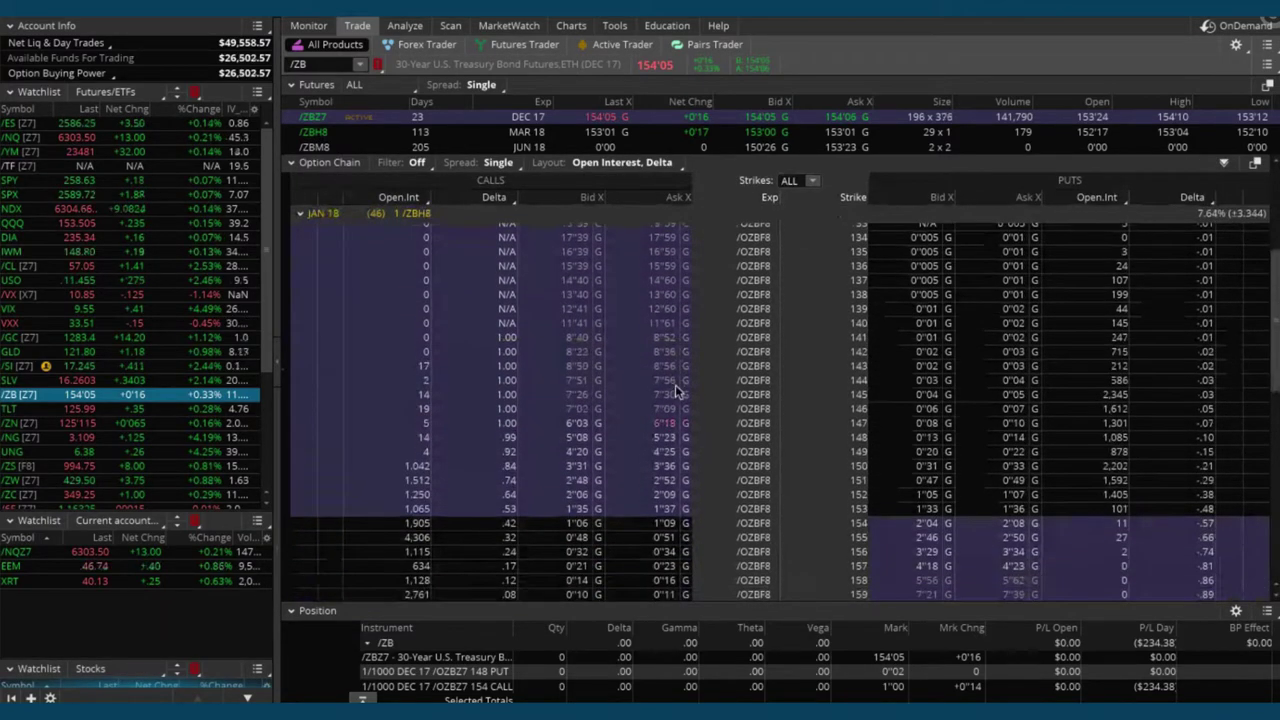
scroll(675, 390, "down", 3)
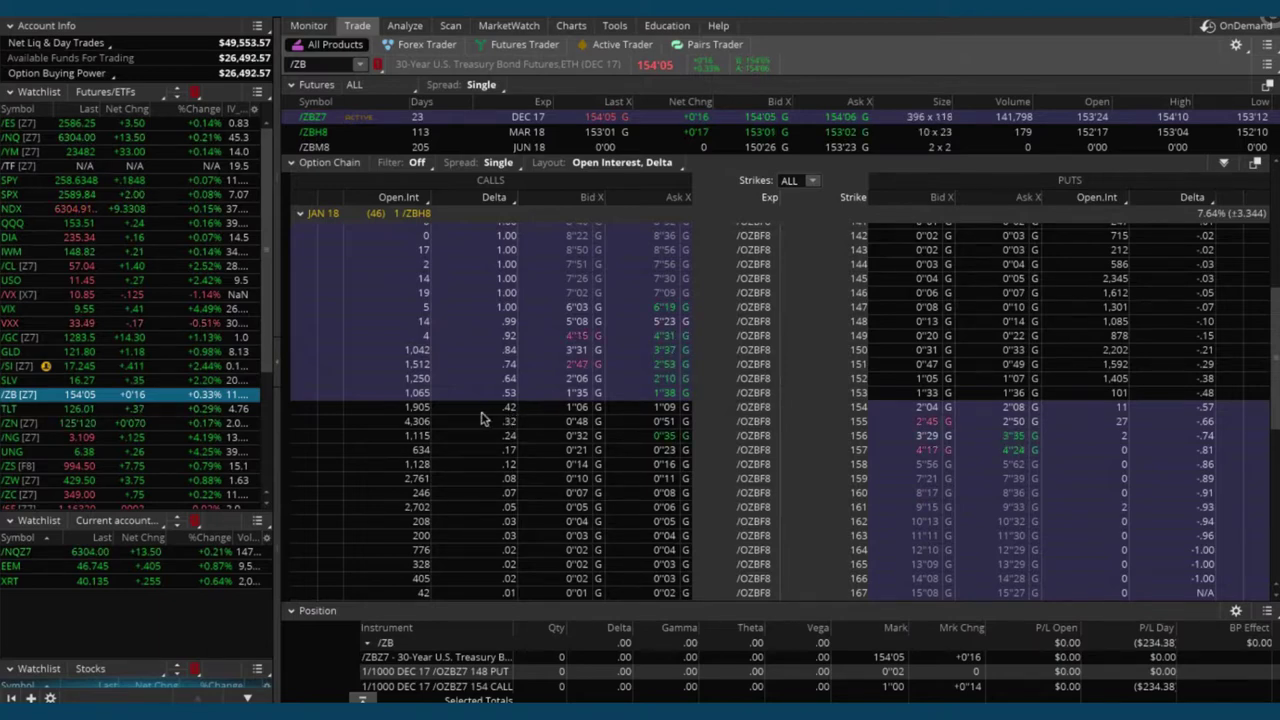
Create a sell strangle order from the January 154 call
left_click(481, 410)
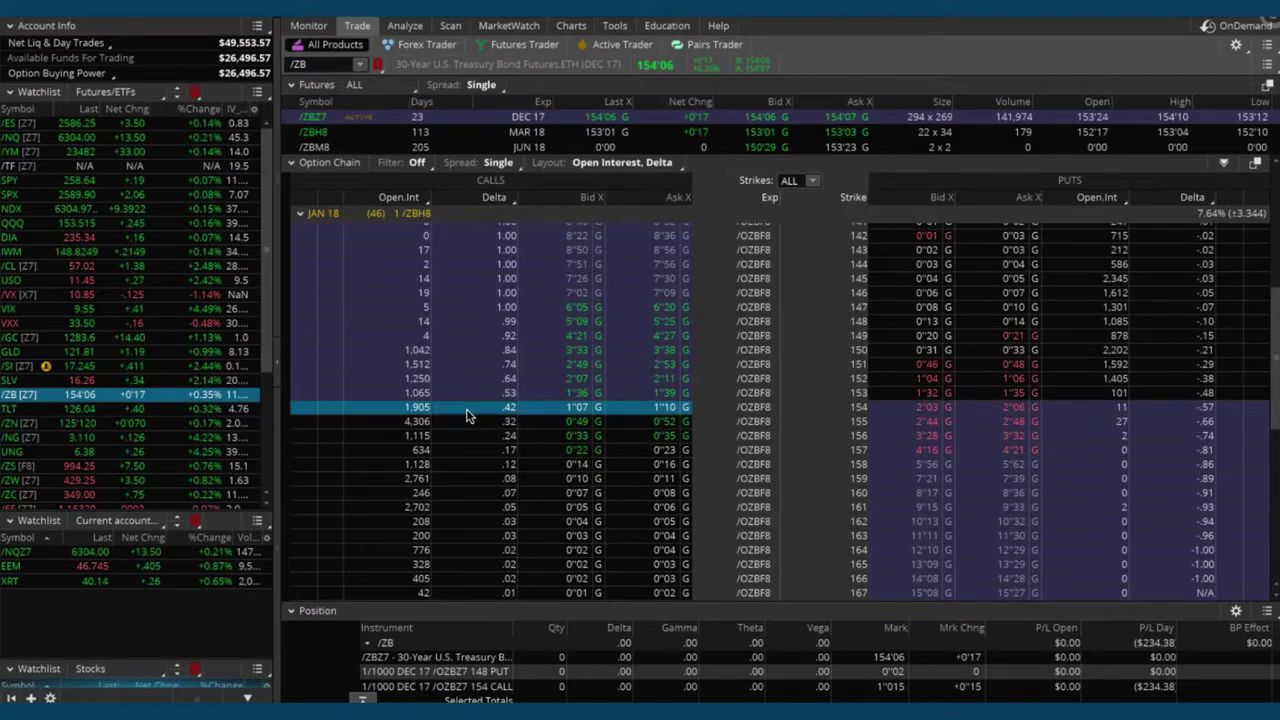
right_click(467, 415)
mouse_move(698, 436)
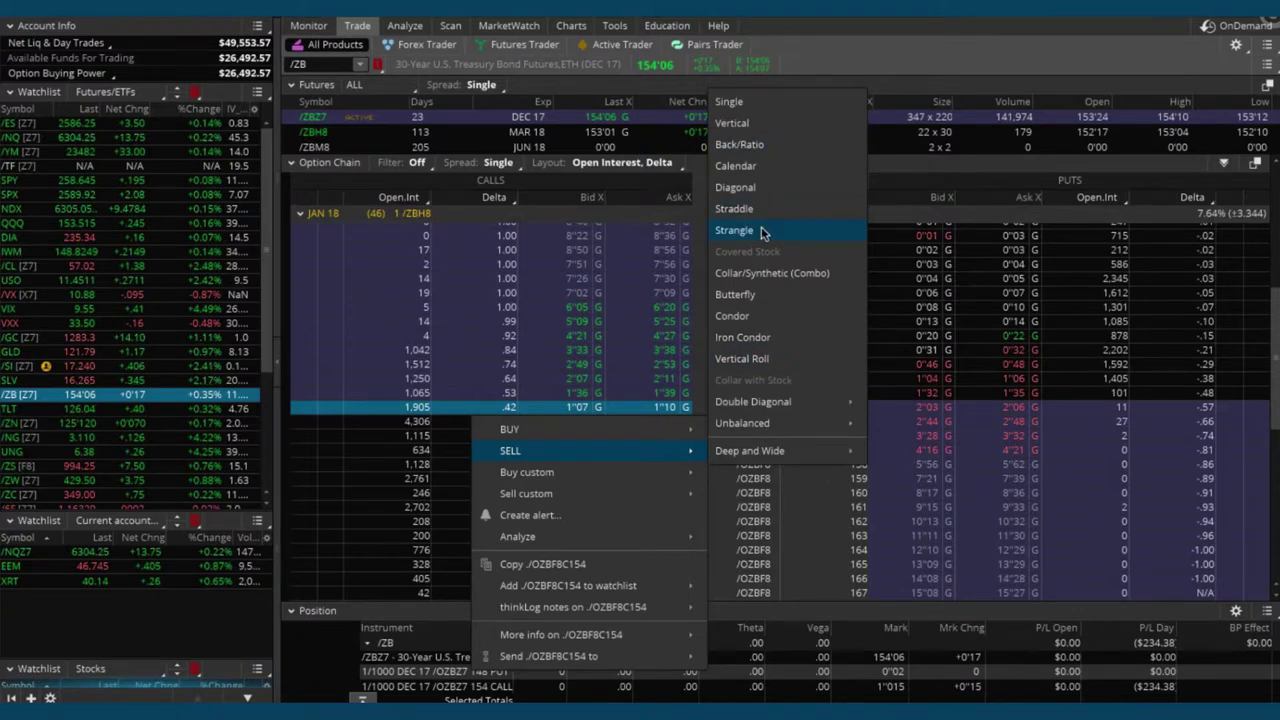
left_click(760, 231)
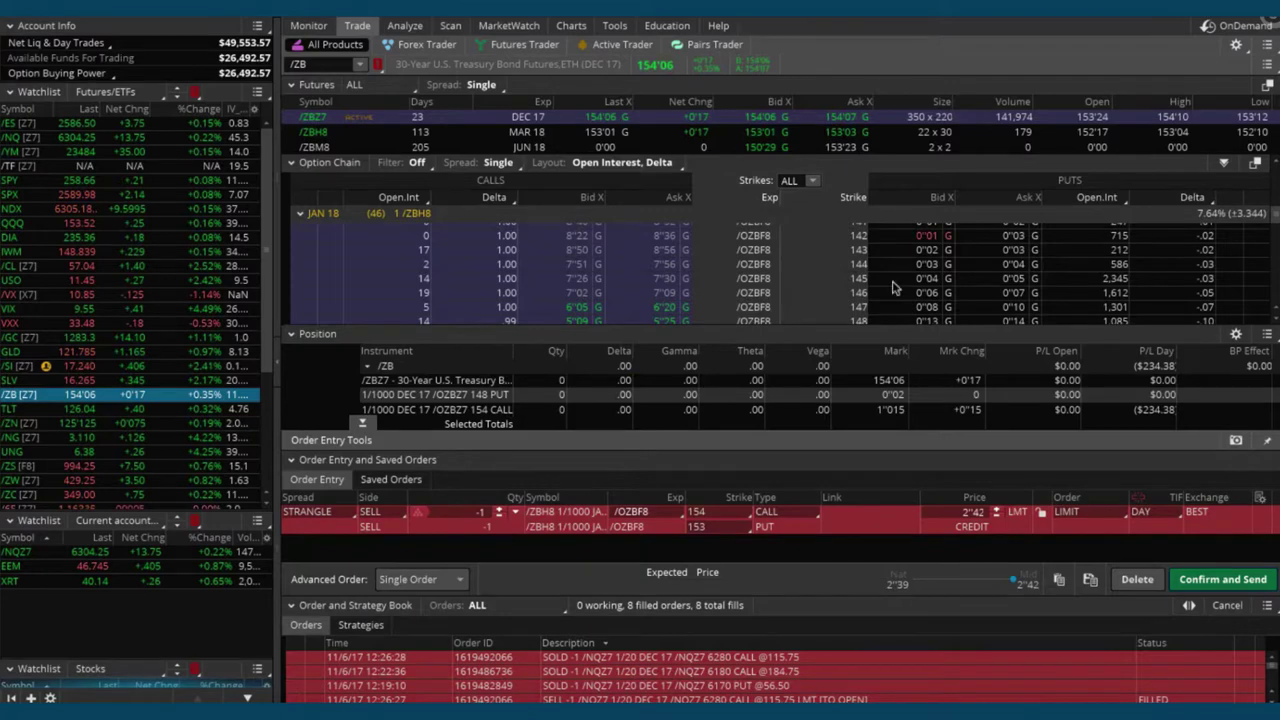
Set the strangle's put strike to 151 and send the order at the 1"54 credit limit
scroll(945, 262, "down", 1)
scroll(945, 262, "down", 3)
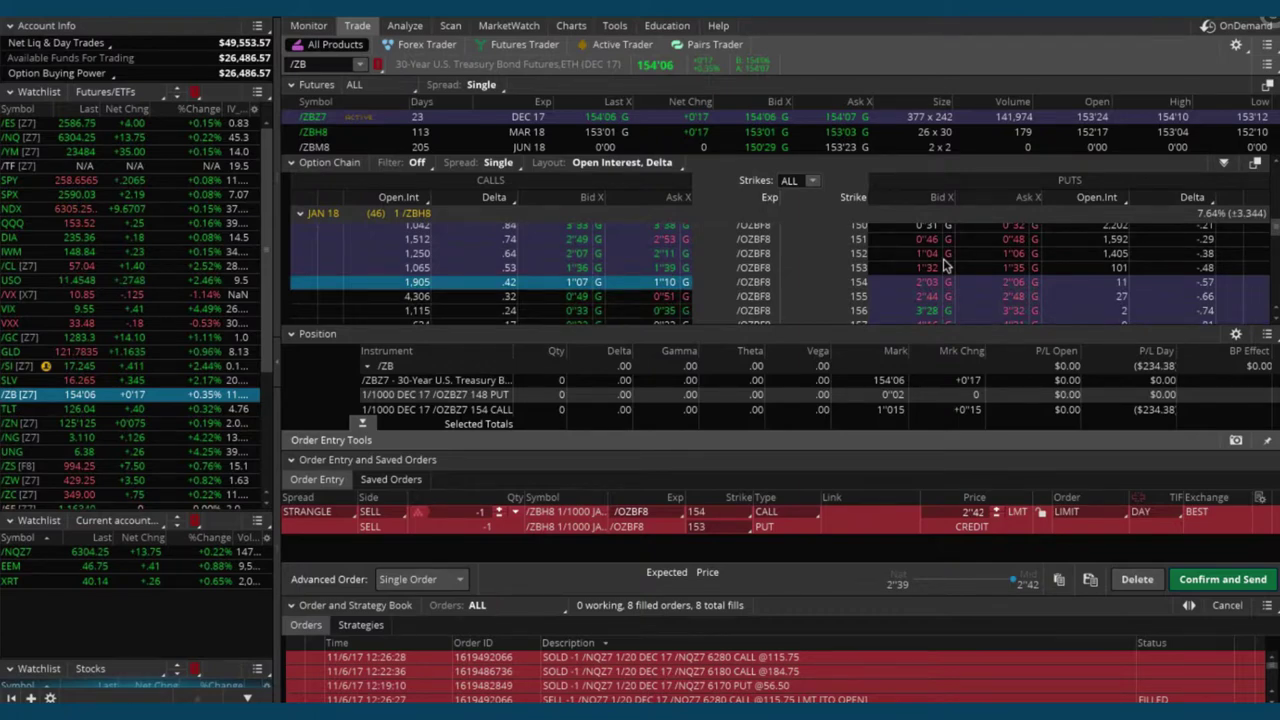
scroll(1120, 283, "up", 1)
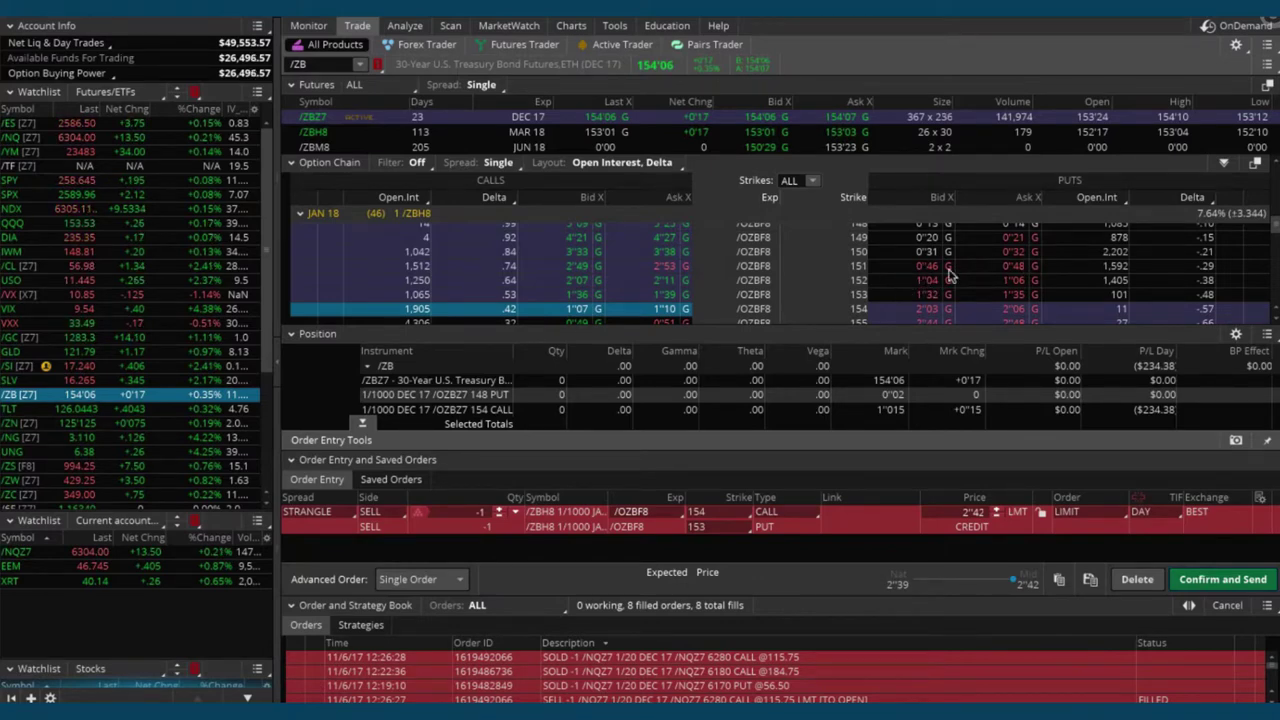
left_click(744, 536)
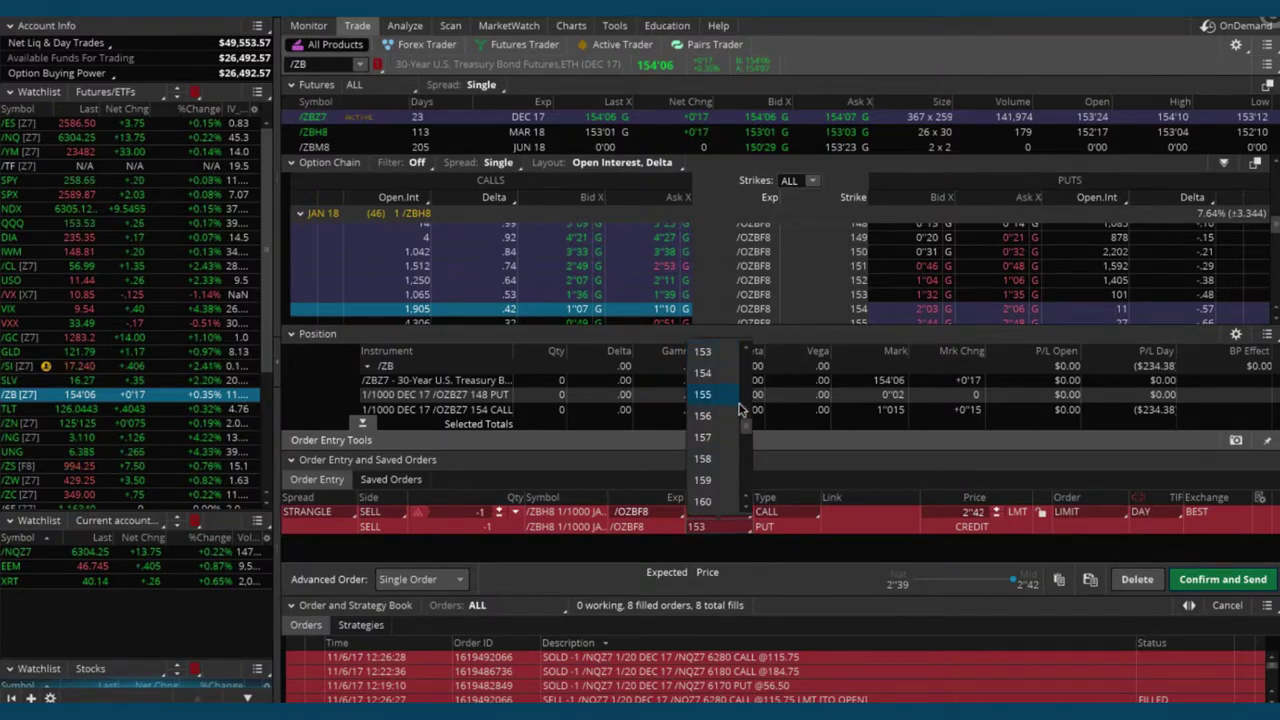
scroll(746, 430, "up", 5)
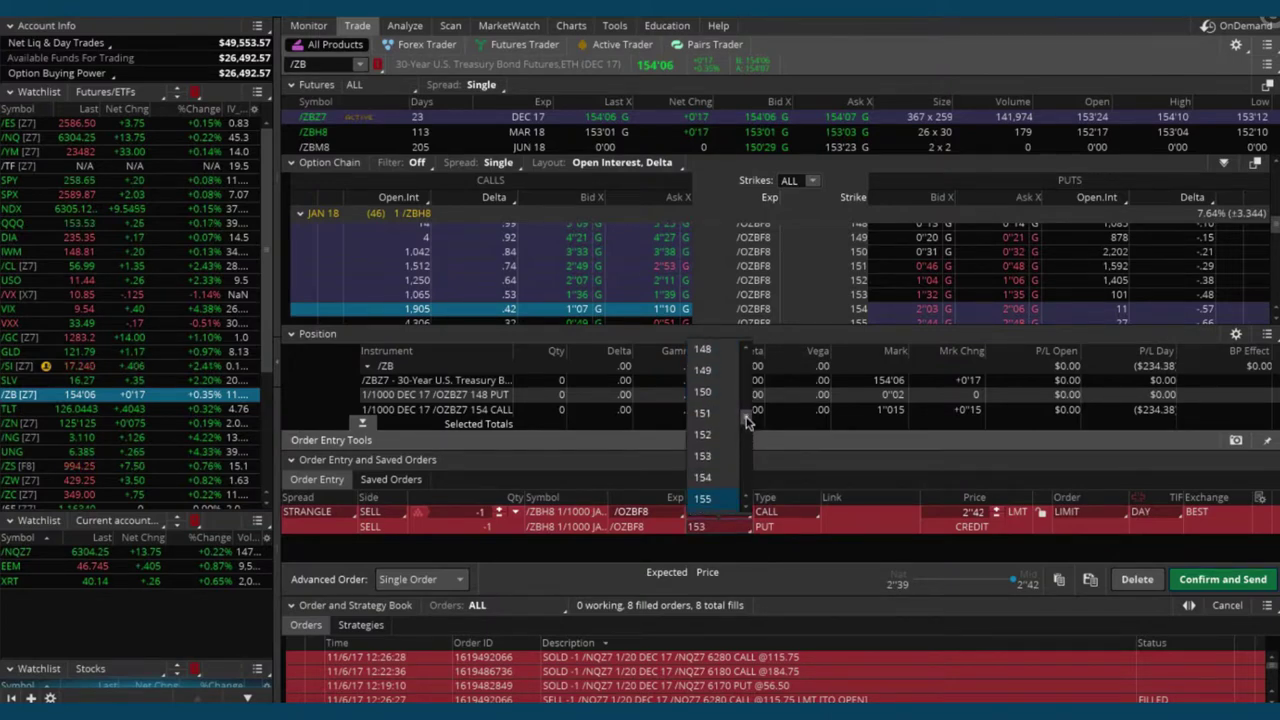
left_click(715, 416)
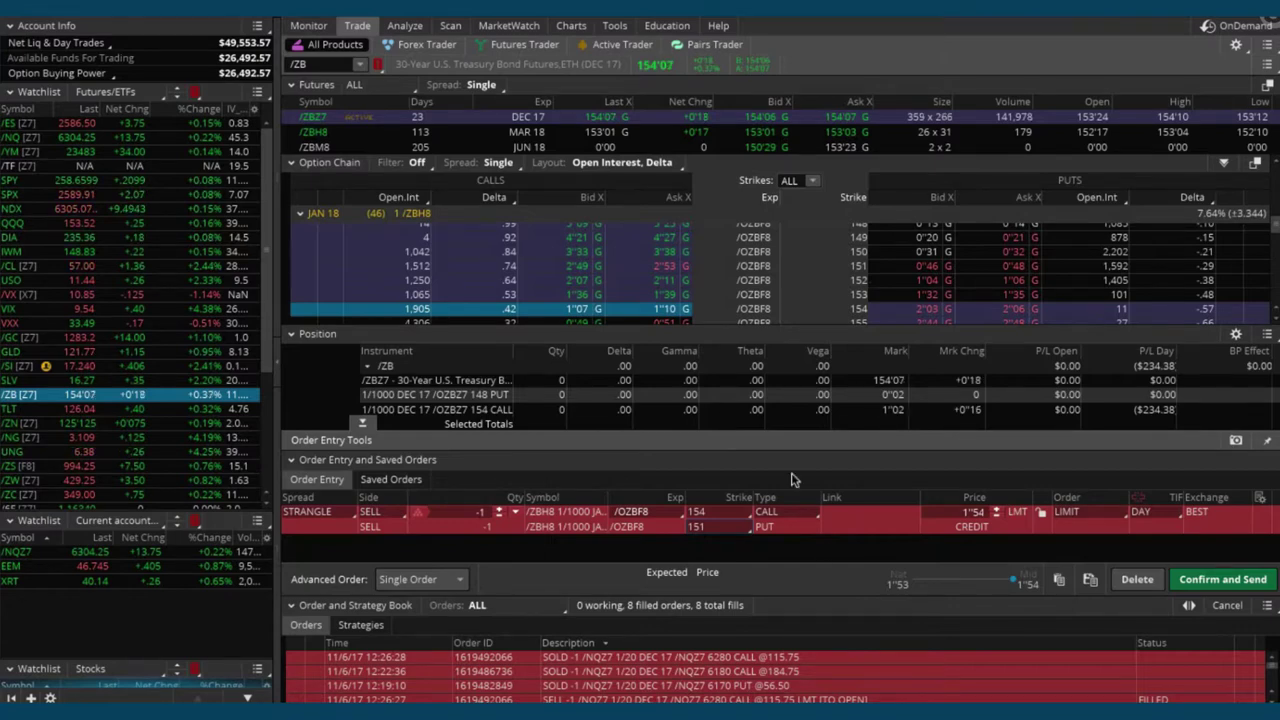
left_click(1222, 580)
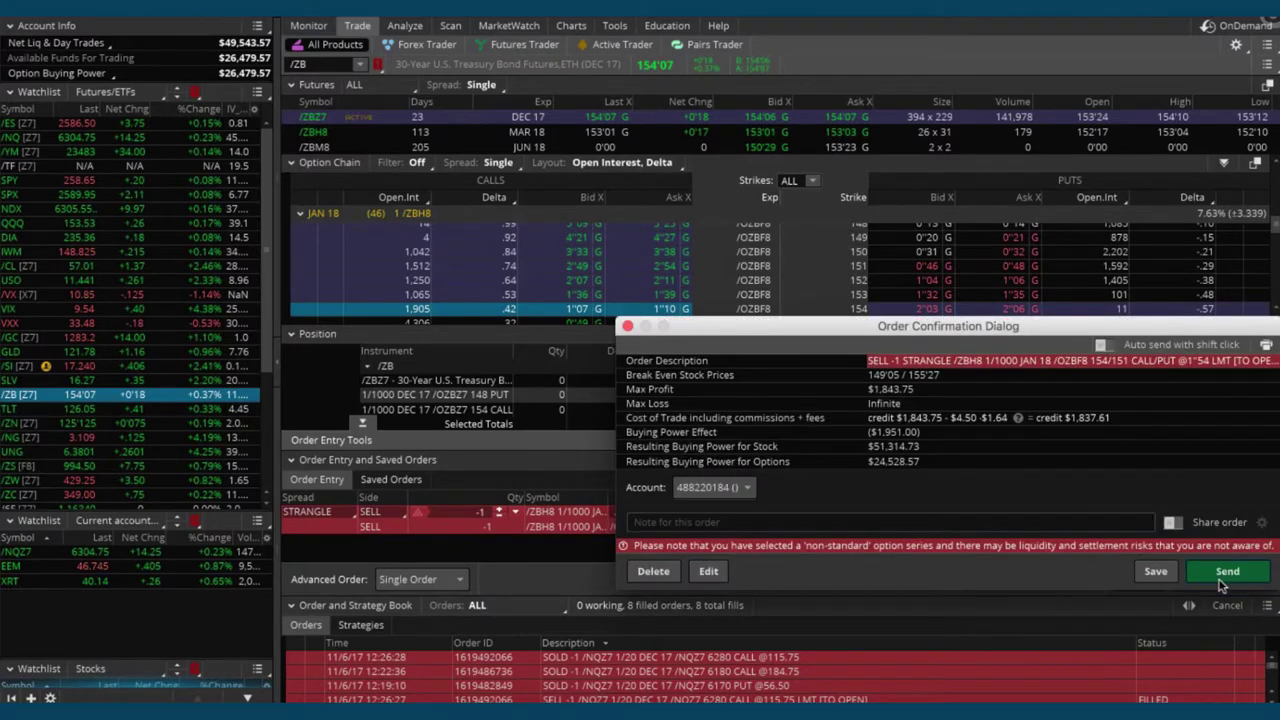
left_click(1224, 572)
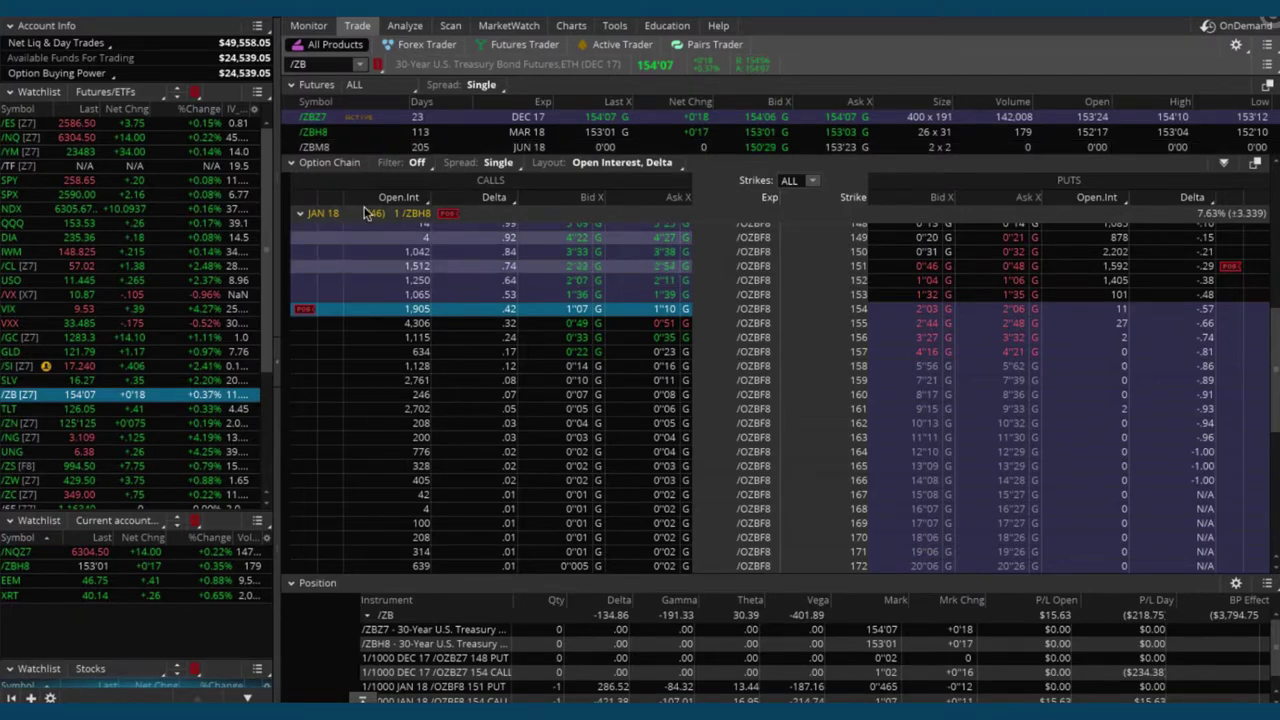
Show the /ZBH8 position on the risk profile and exclude its future from the plot
left_click(403, 26)
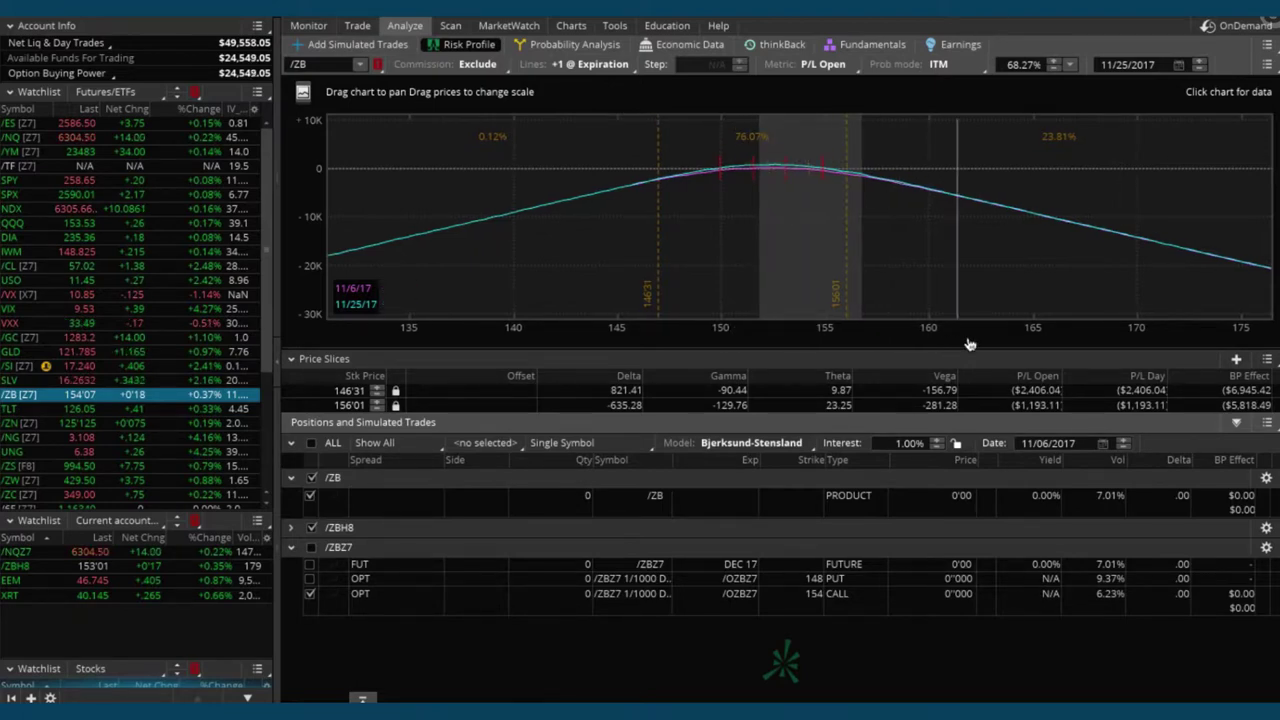
left_click_drag(968, 344, 1090, 350)
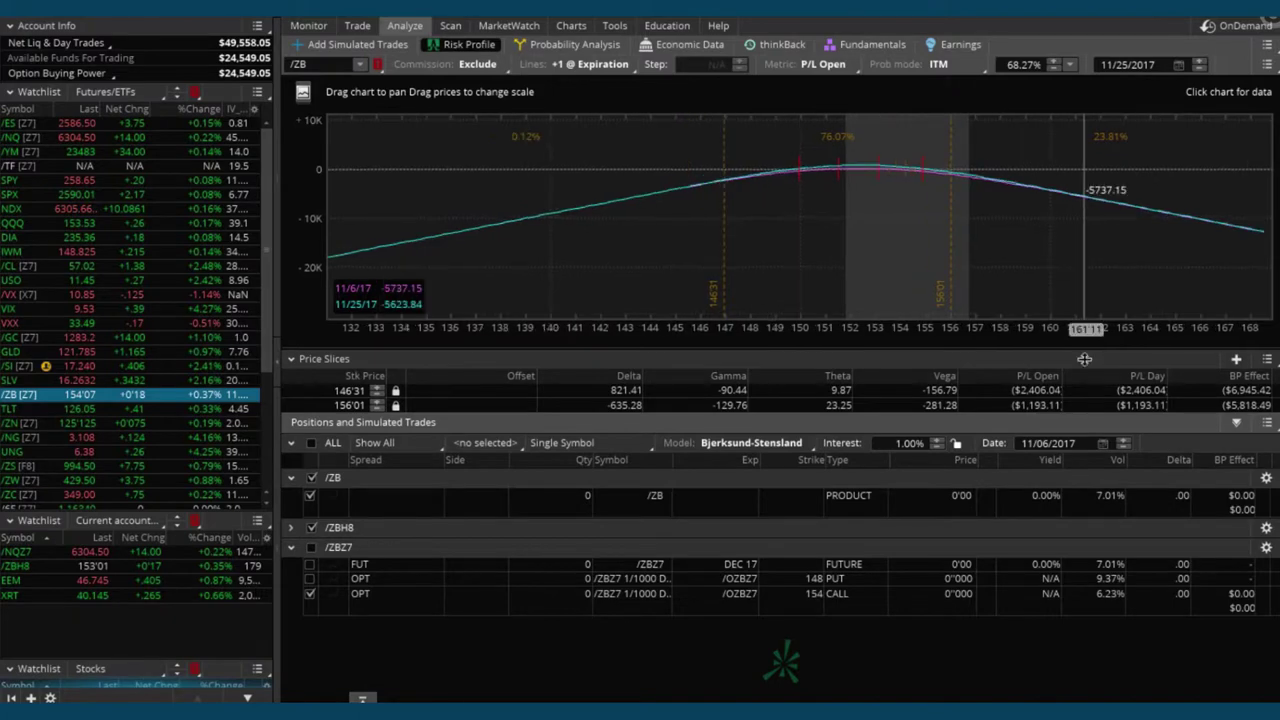
left_click(50, 567)
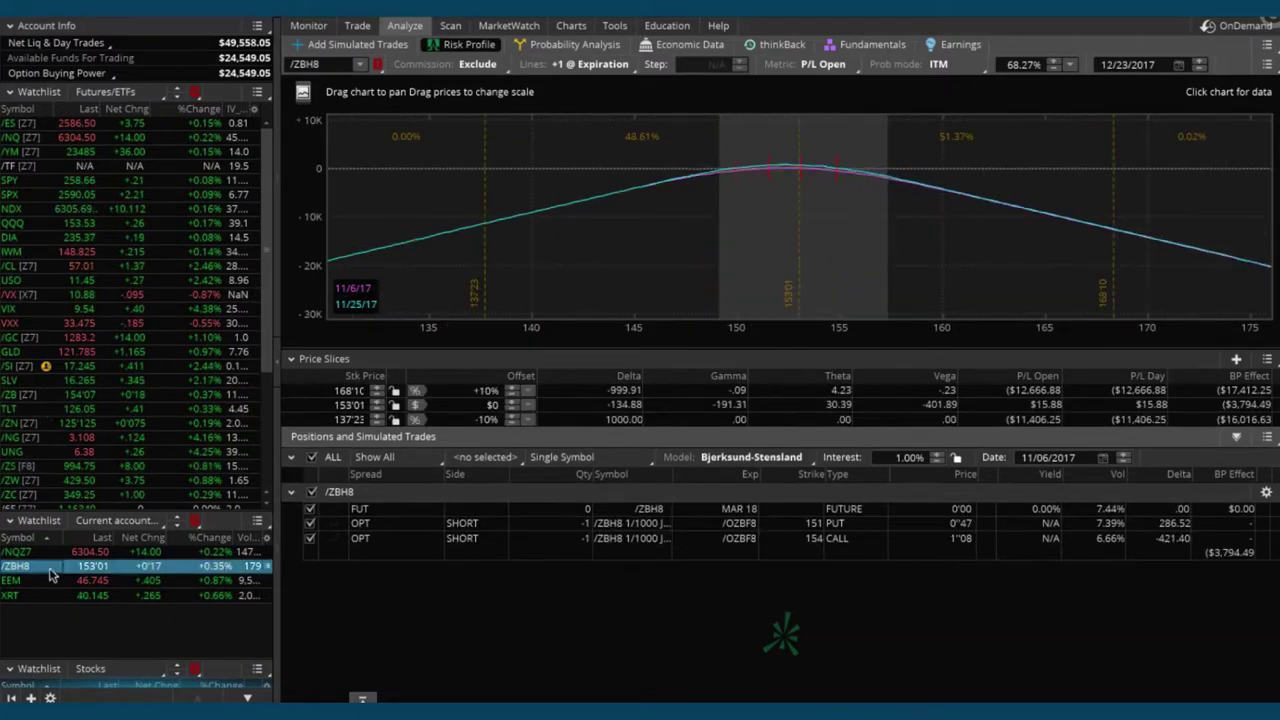
left_click(311, 510)
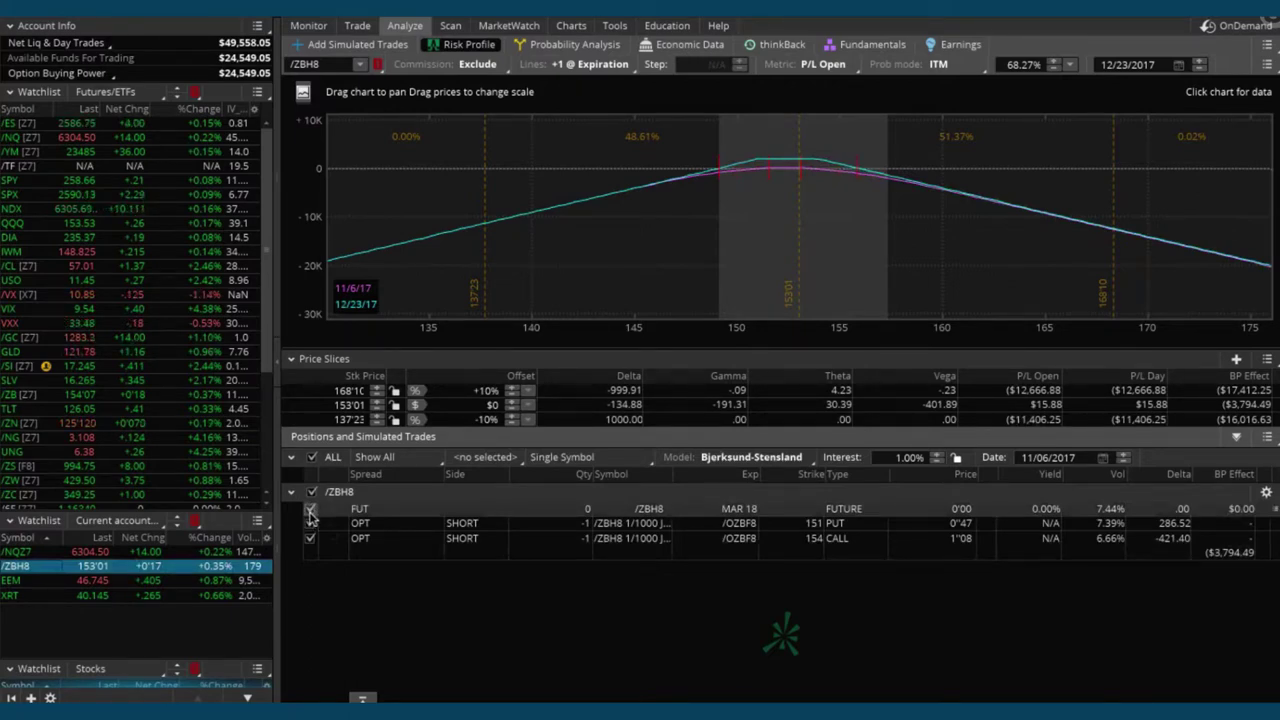
left_click(311, 510)
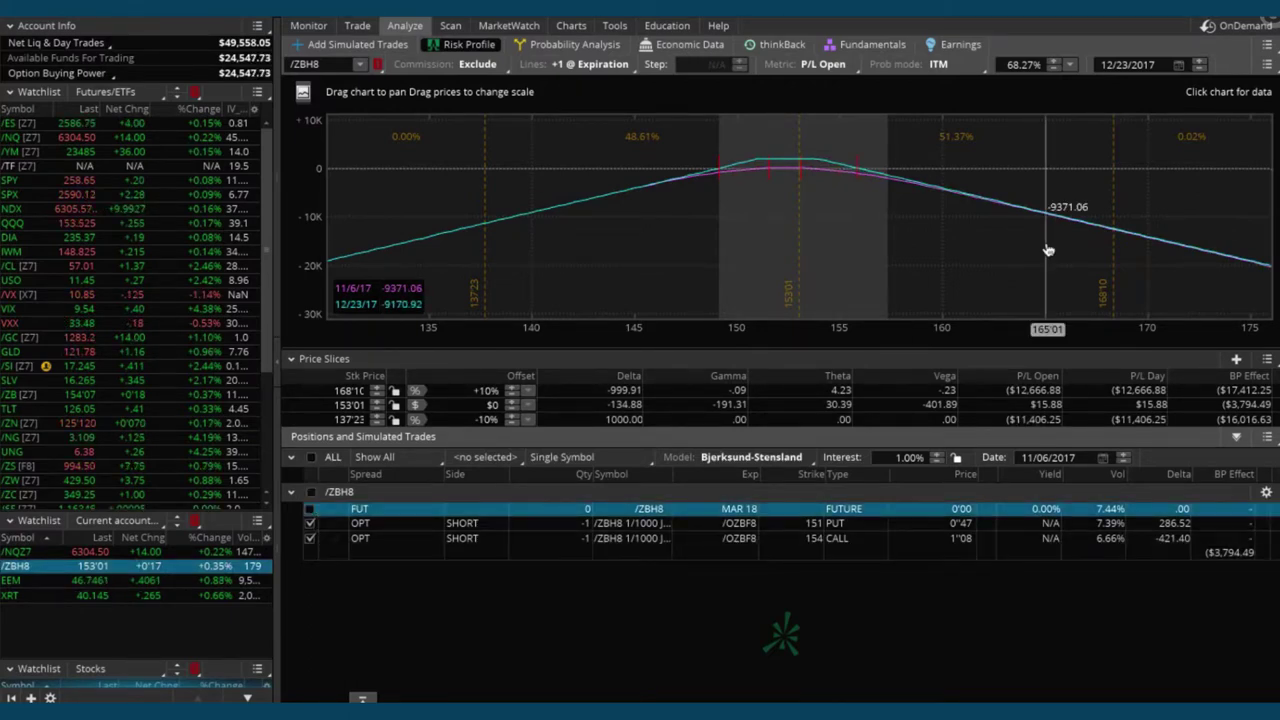
Set the /ZBH8 price slices to the break-even points for 12/23/17
left_click_drag(882, 346, 1202, 361)
left_click_drag(1185, 262, 640, 225)
left_click_drag(930, 340, 1154, 362)
left_click_drag(1153, 272, 1020, 283)
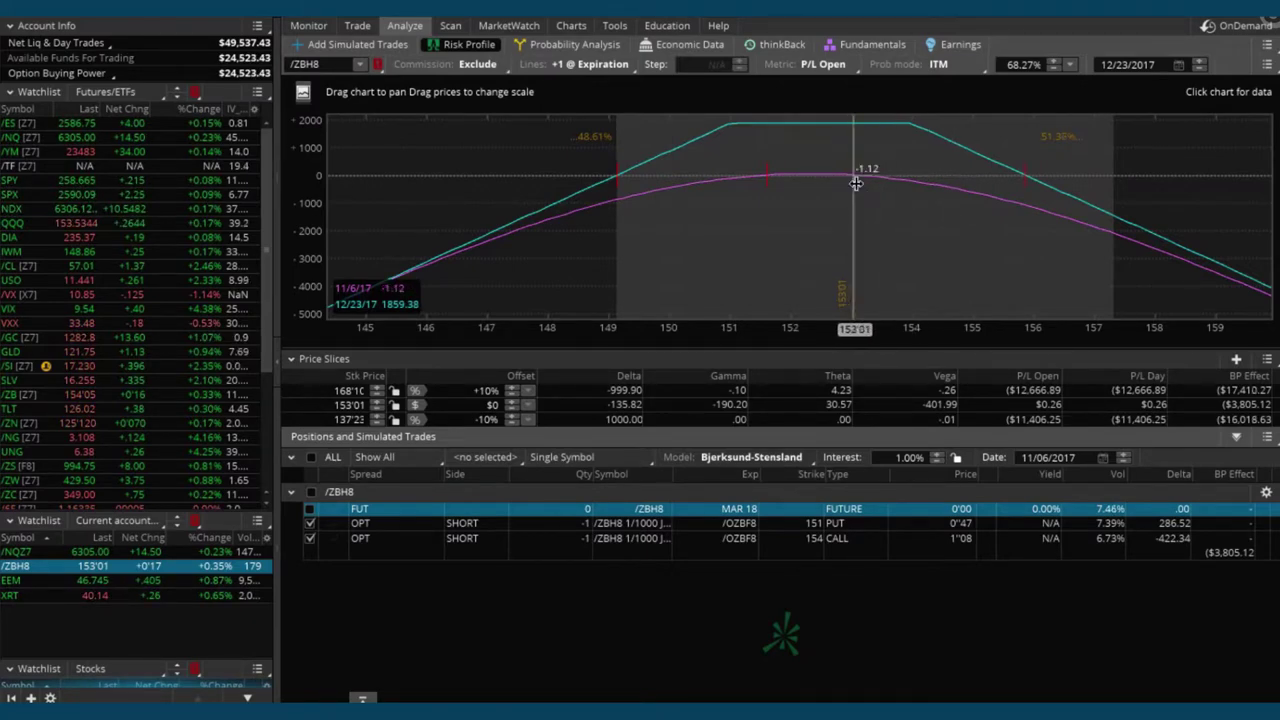
left_click(1266, 358)
mouse_move(1208, 380)
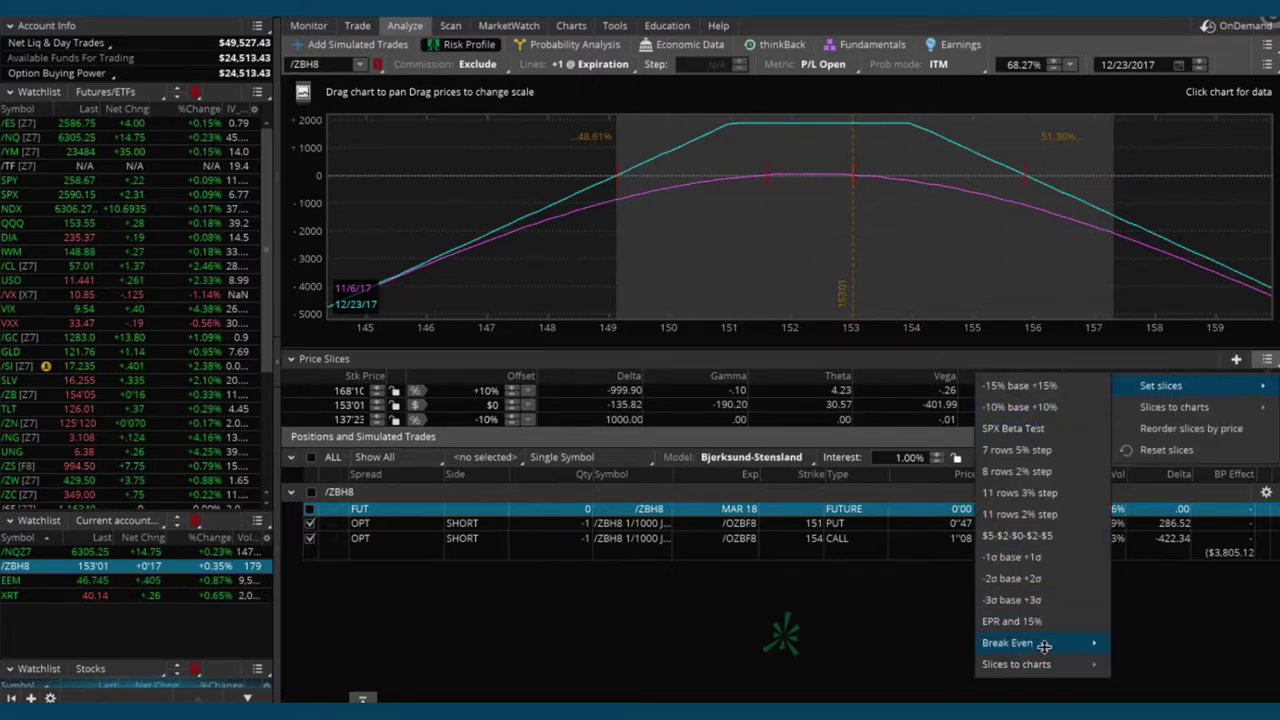
mouse_move(1060, 664)
mouse_move(1080, 643)
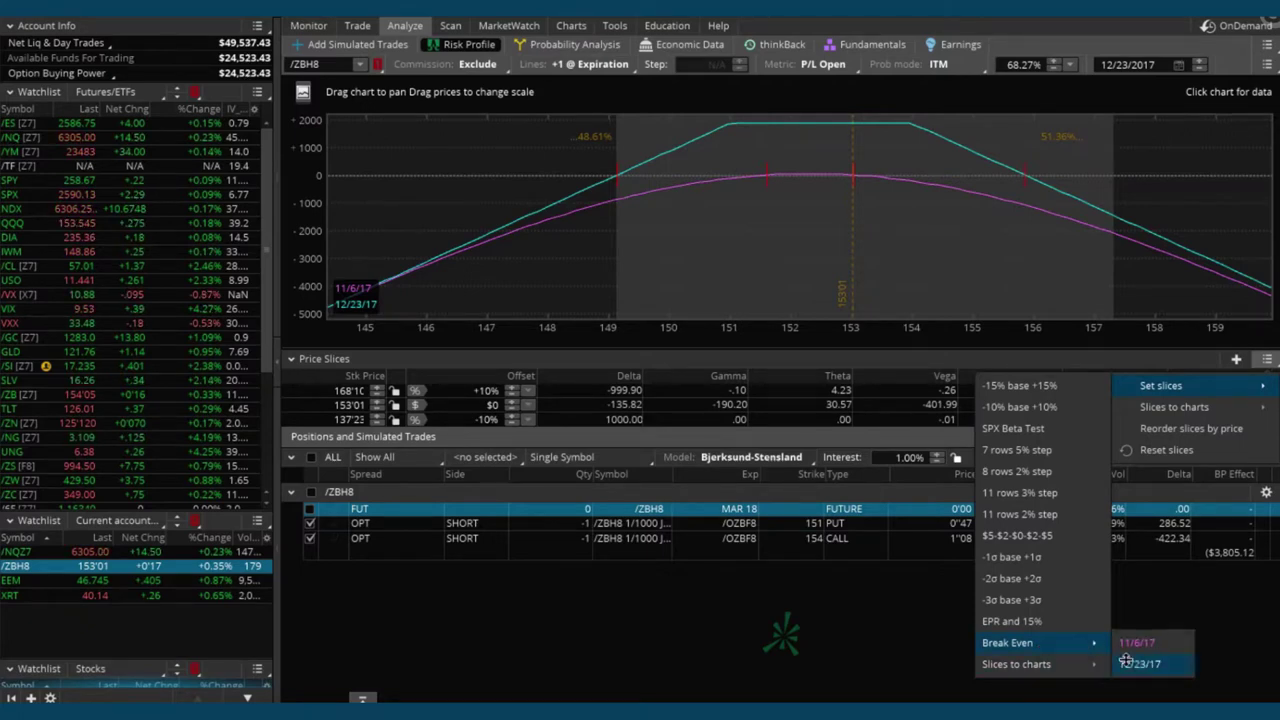
left_click(1136, 665)
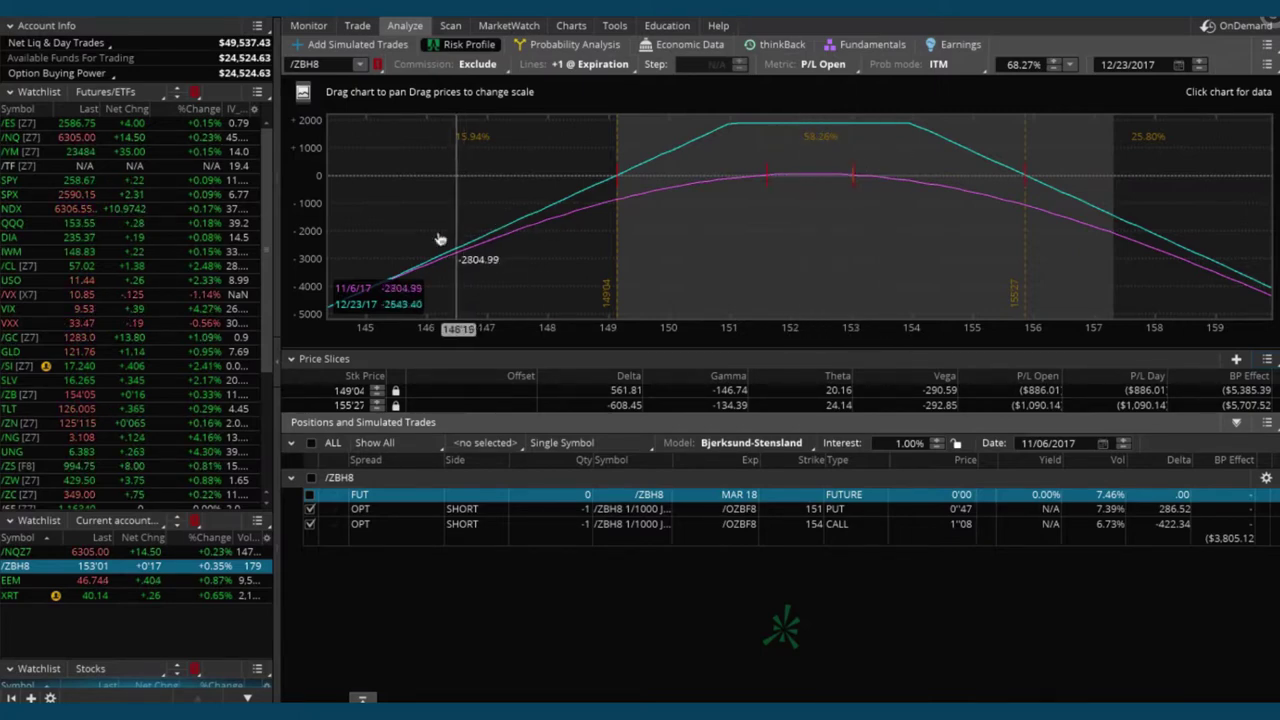
Examine the risk profiles of the EEM and XRT positions, including their break-evens and profit ranges
left_click(50, 582)
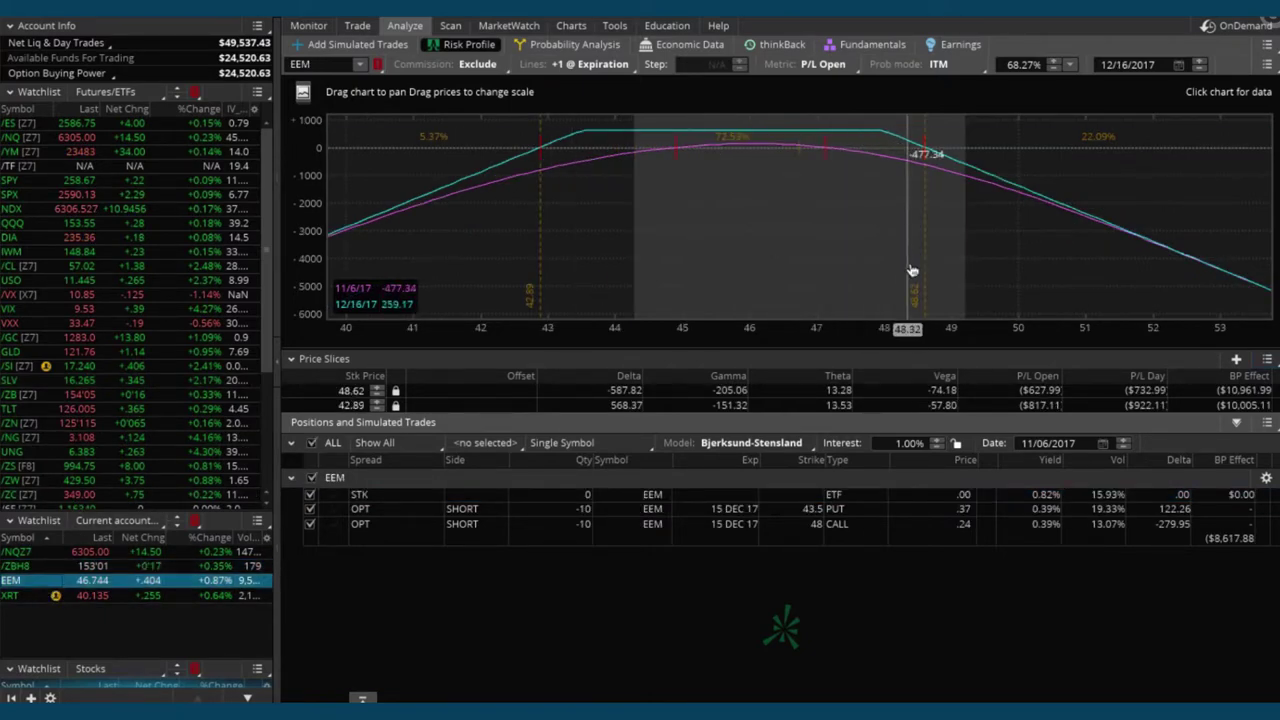
left_click_drag(884, 344, 1100, 344)
left_click_drag(917, 347, 1118, 344)
left_click_drag(1235, 250, 914, 241)
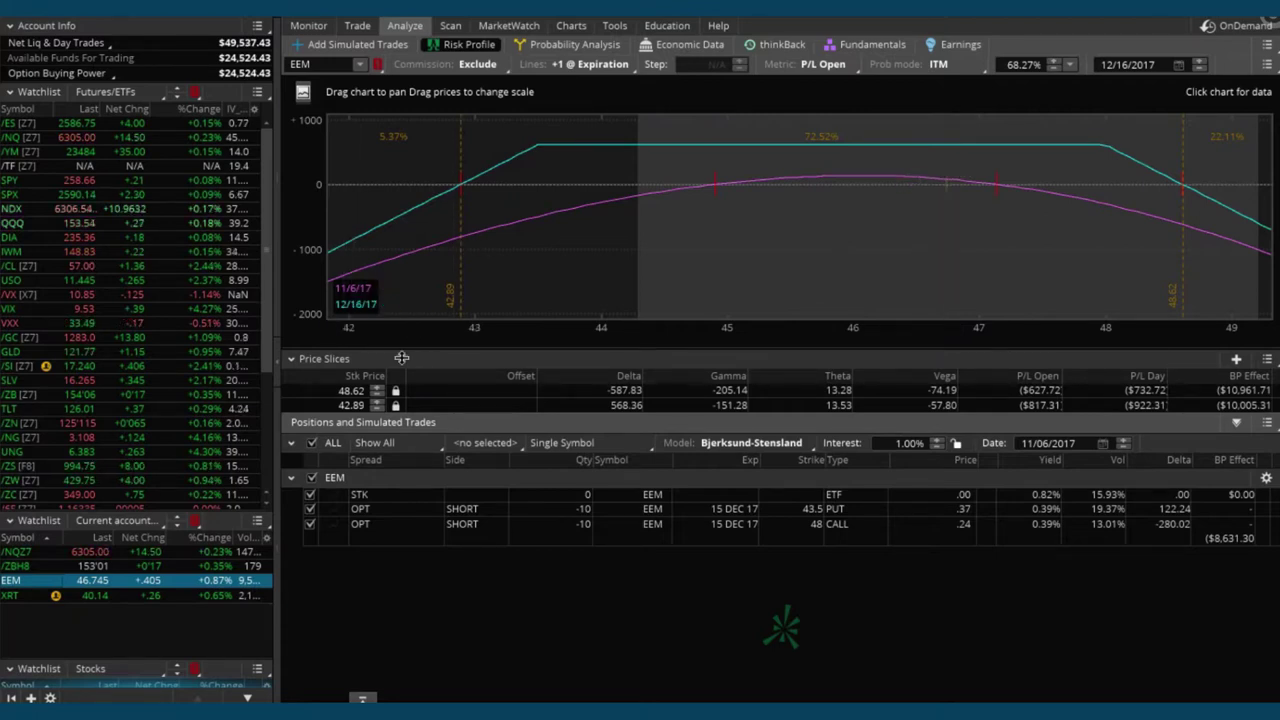
left_click(31, 597)
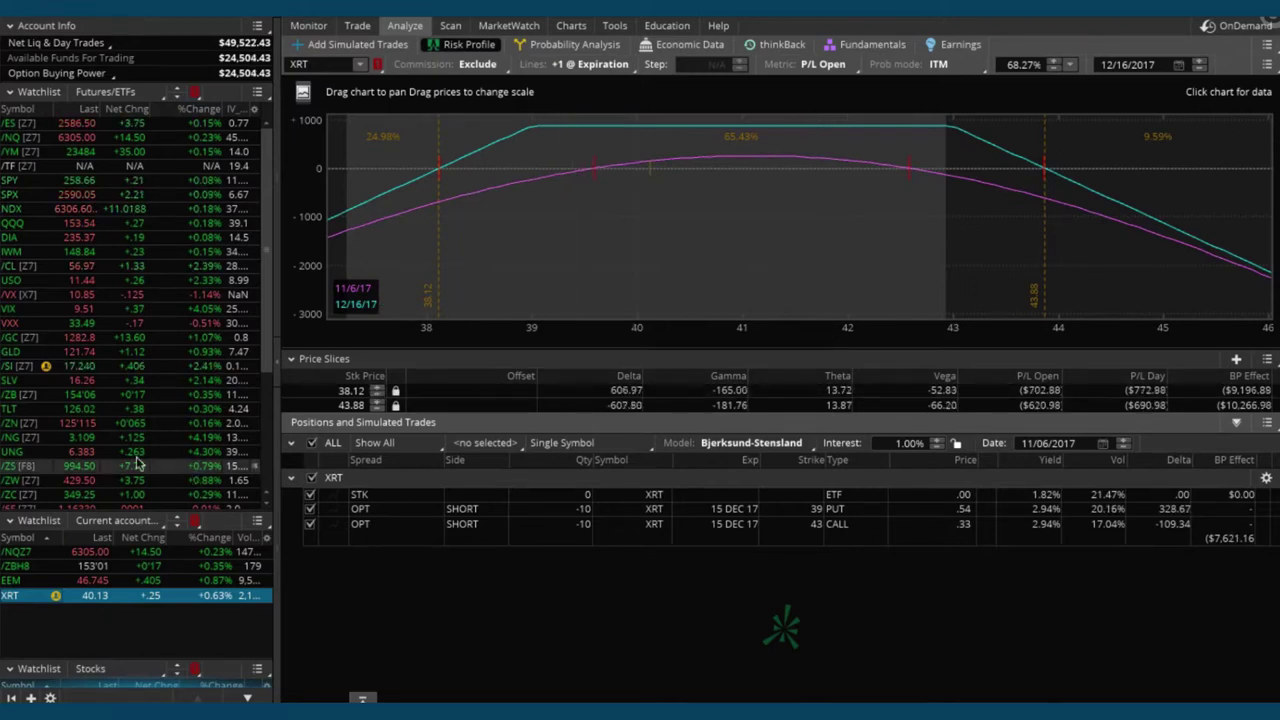
Load UNG from the Futures/ETFs watchlist and open its price chart
scroll(135, 450, "down", 2)
scroll(135, 447, "down", 4)
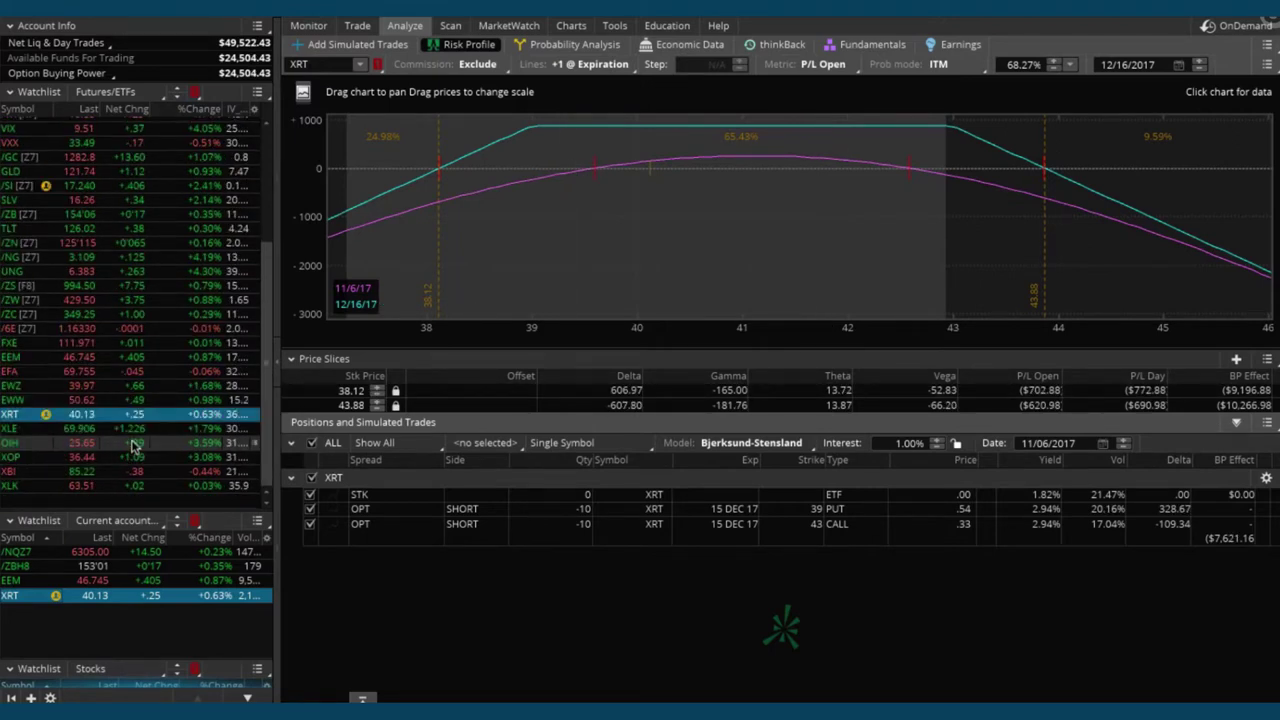
left_click(44, 272)
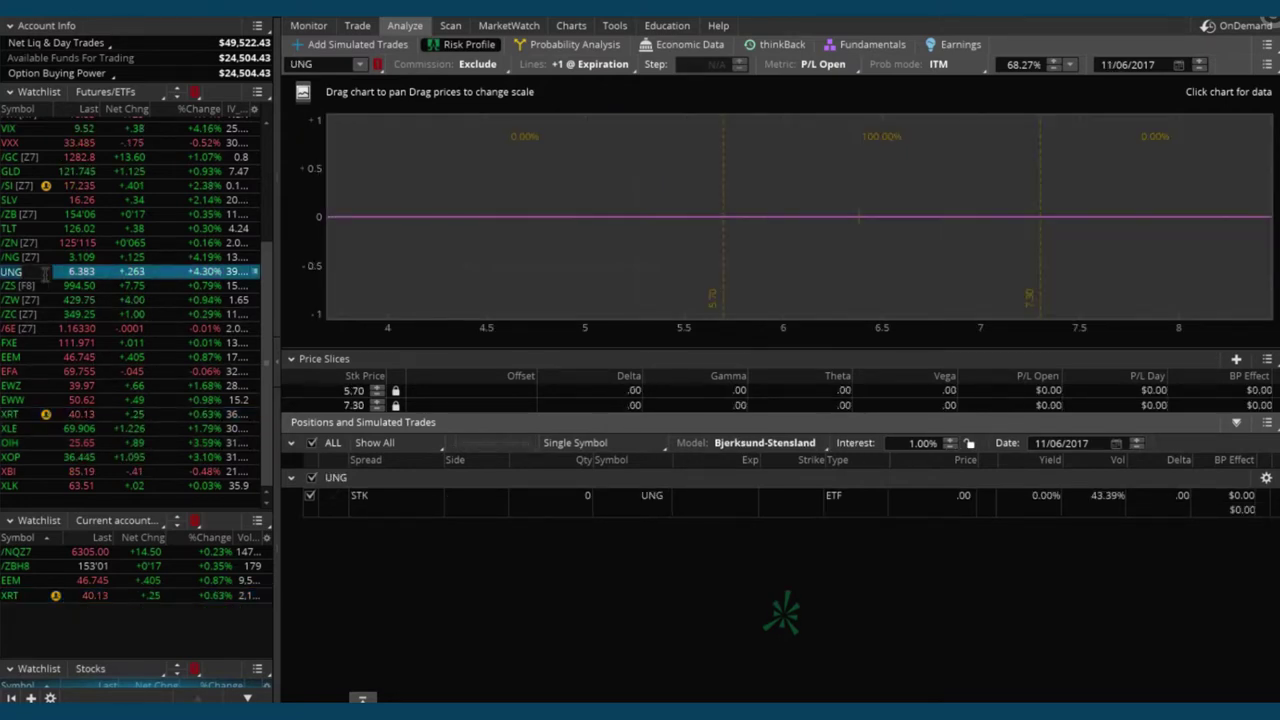
mouse_move(574, 30)
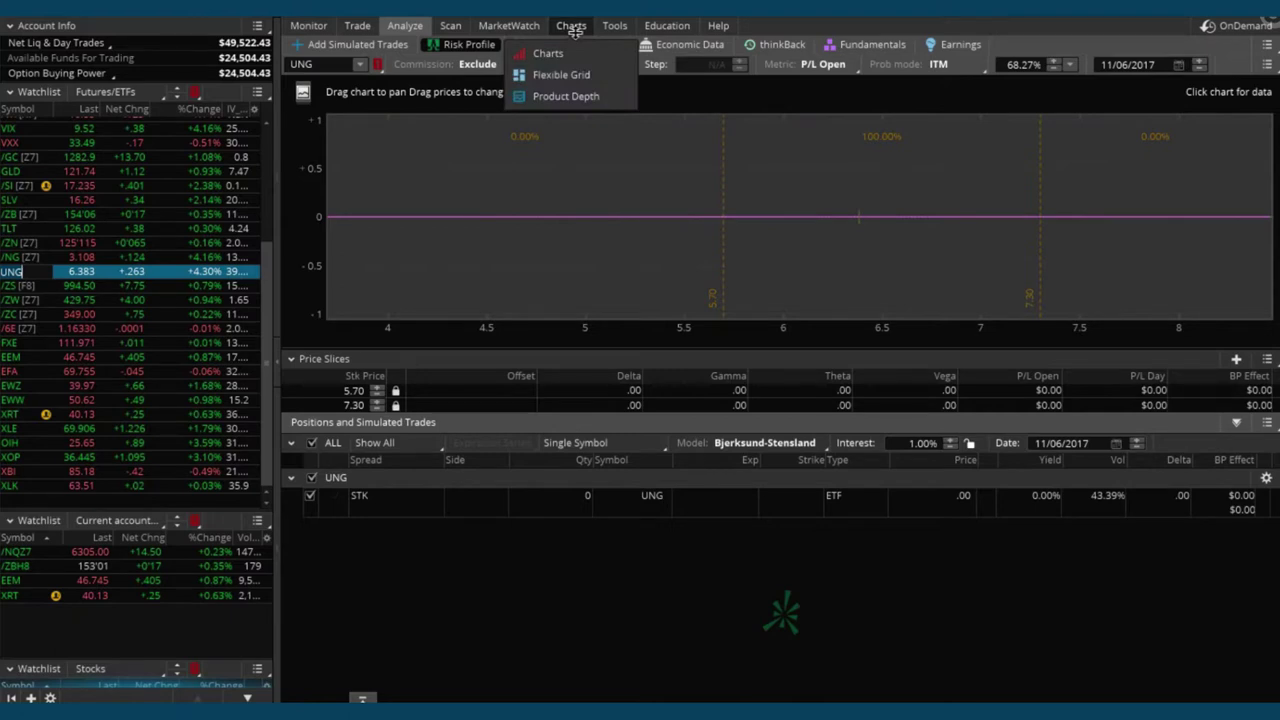
left_click(574, 28)
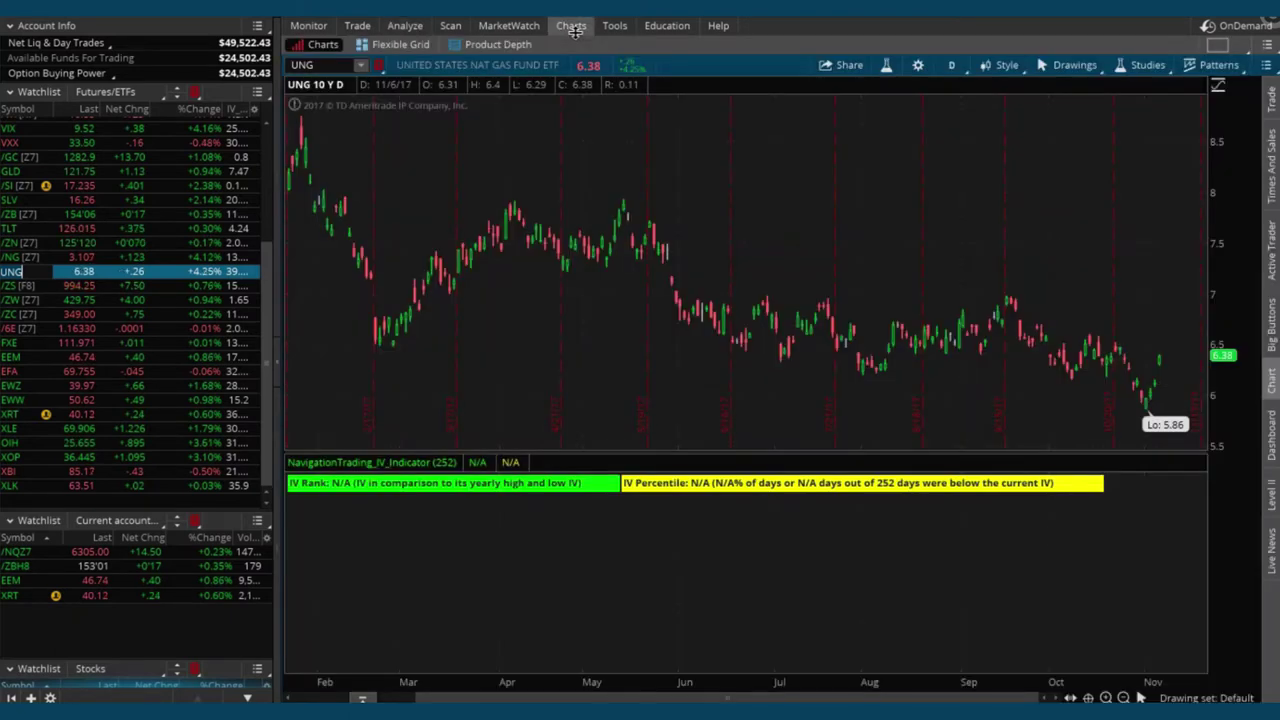